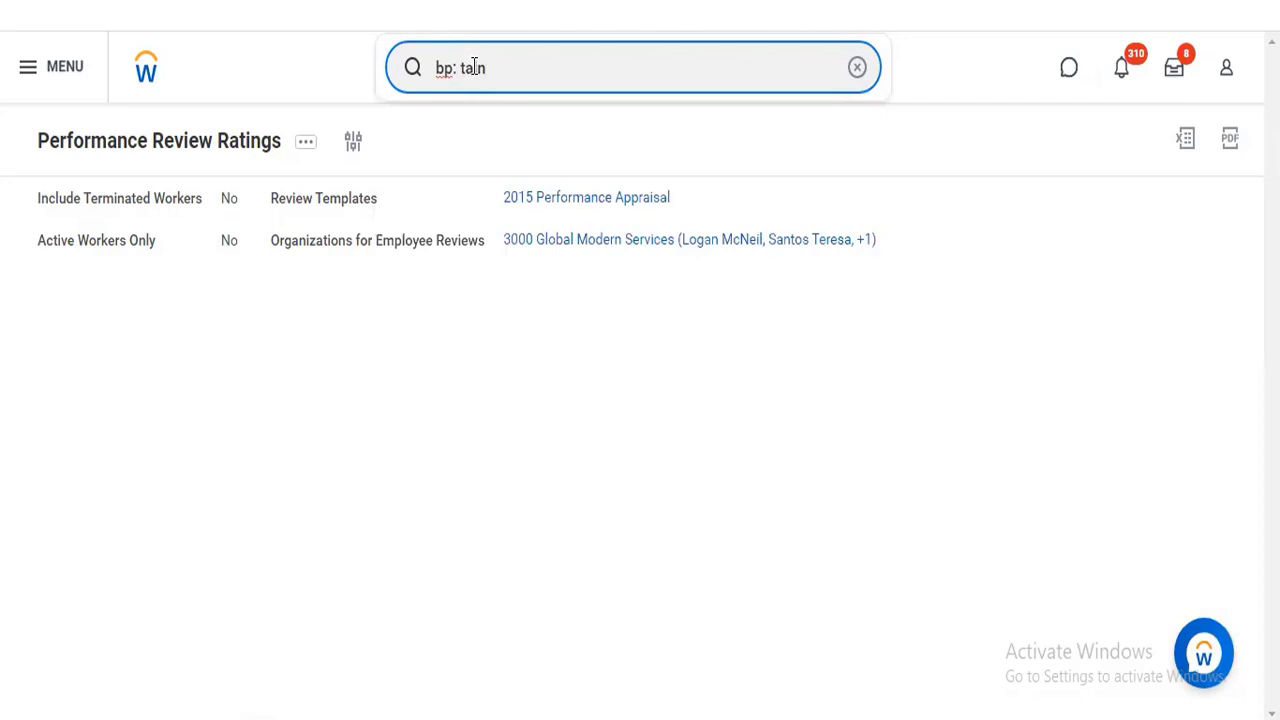
- Search 'bp: talent review' and open the Talent Review (Default Definition) business process
{"action": "key", "text": "BackSpace"}
{"action": "type", "text": "lent review"}
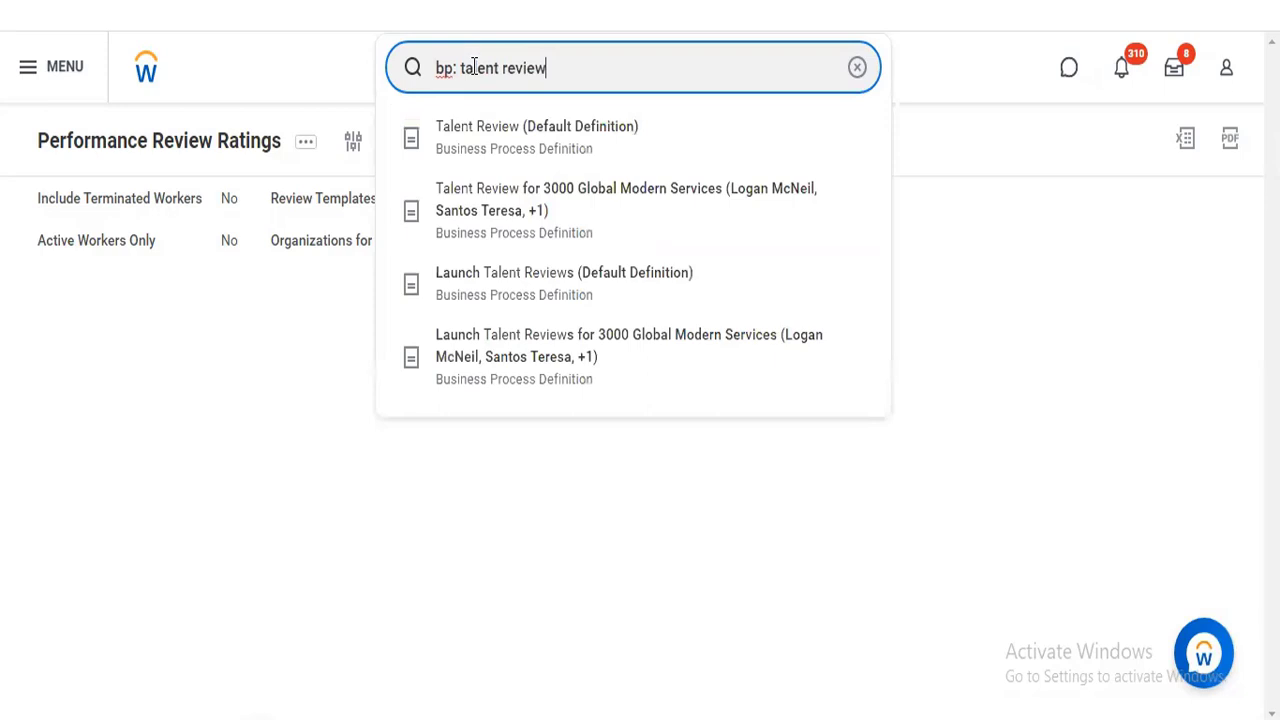
{"action": "left_click", "coordinate": [488, 131]}
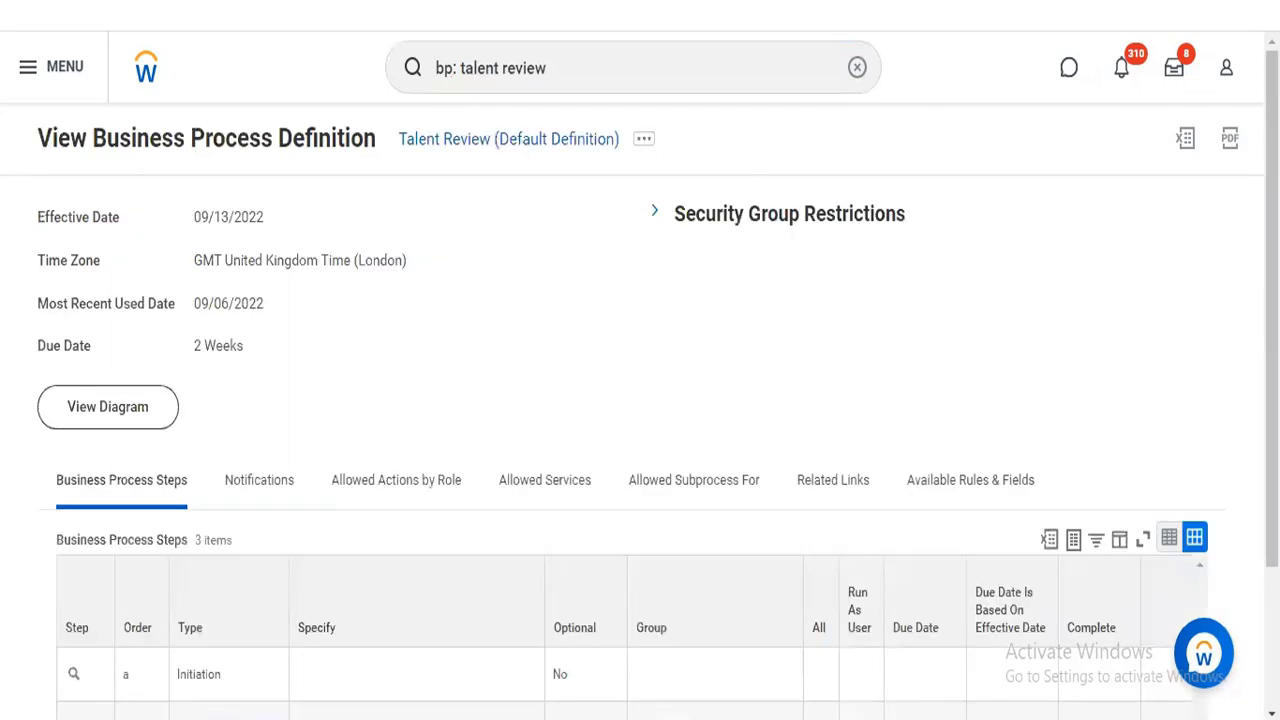
{"action": "scroll", "coordinate": [640, 400], "scroll_direction": "down", "scroll_amount": 3}
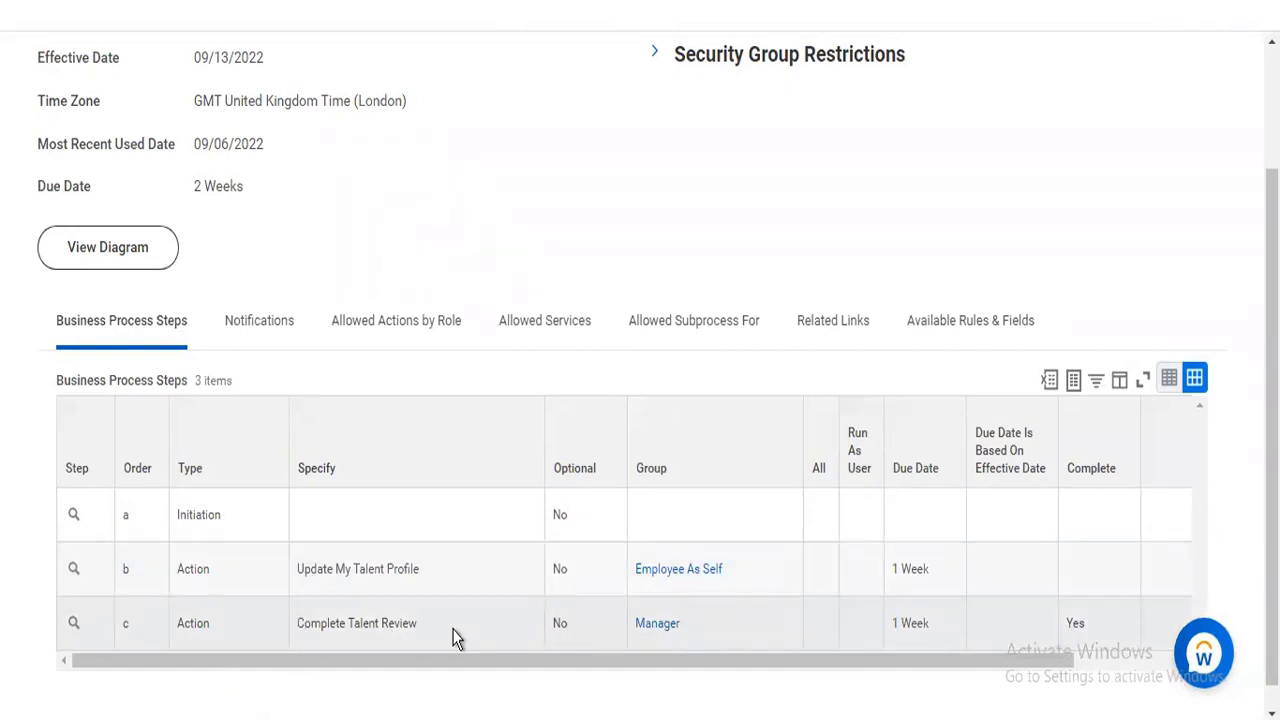
{"action": "scroll", "coordinate": [1014, 306], "scroll_direction": "up", "scroll_amount": 2}
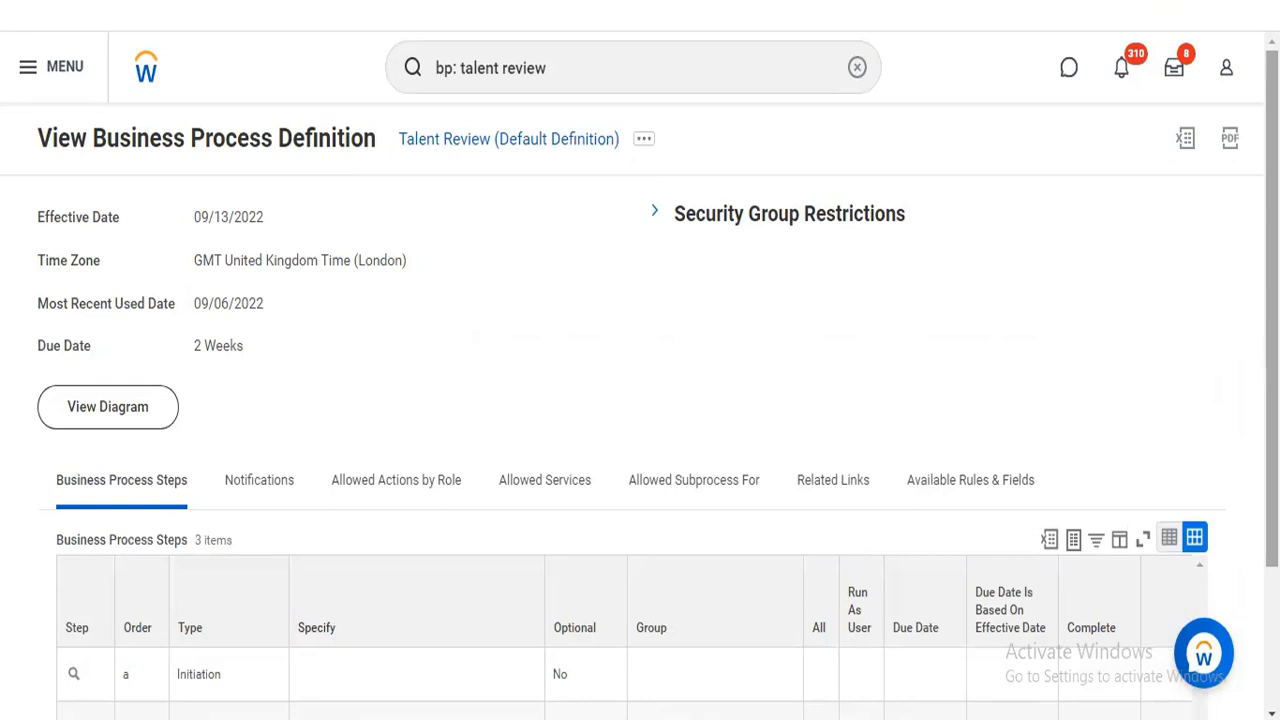
{"action": "scroll", "coordinate": [640, 400], "scroll_direction": "down", "scroll_amount": 2}
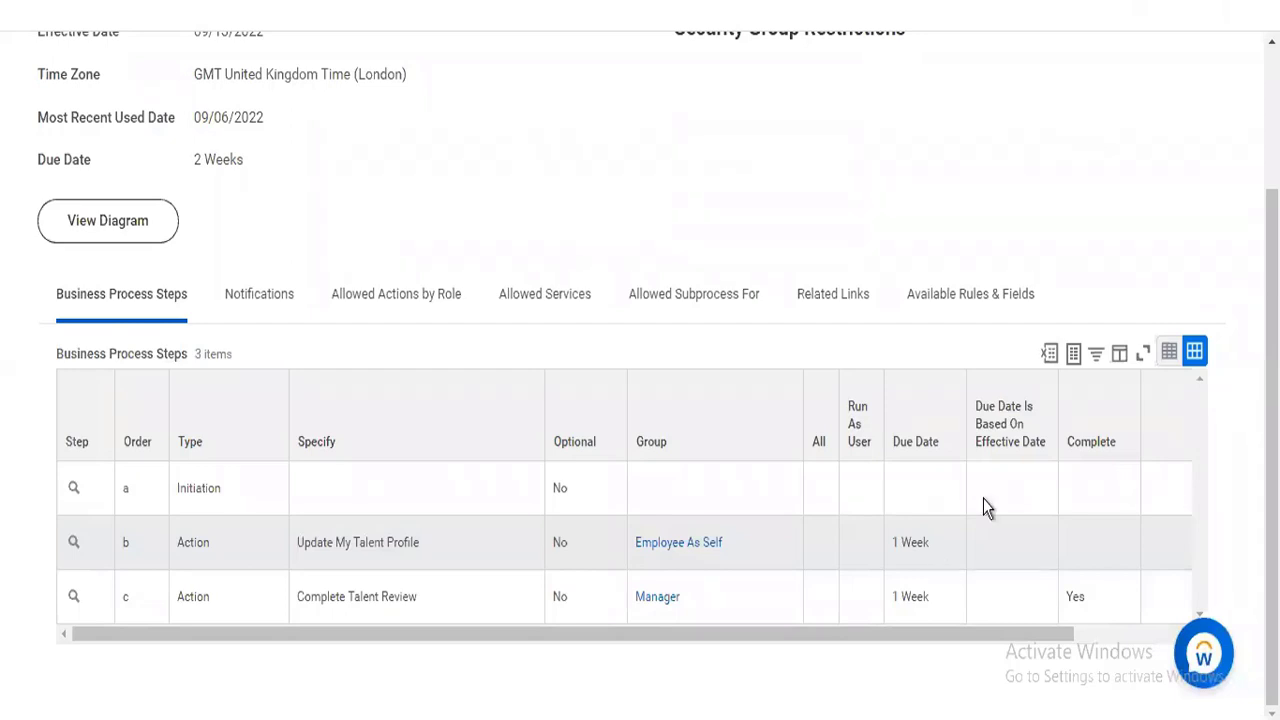
{"action": "scroll", "coordinate": [803, 223], "scroll_direction": "up", "scroll_amount": 2}
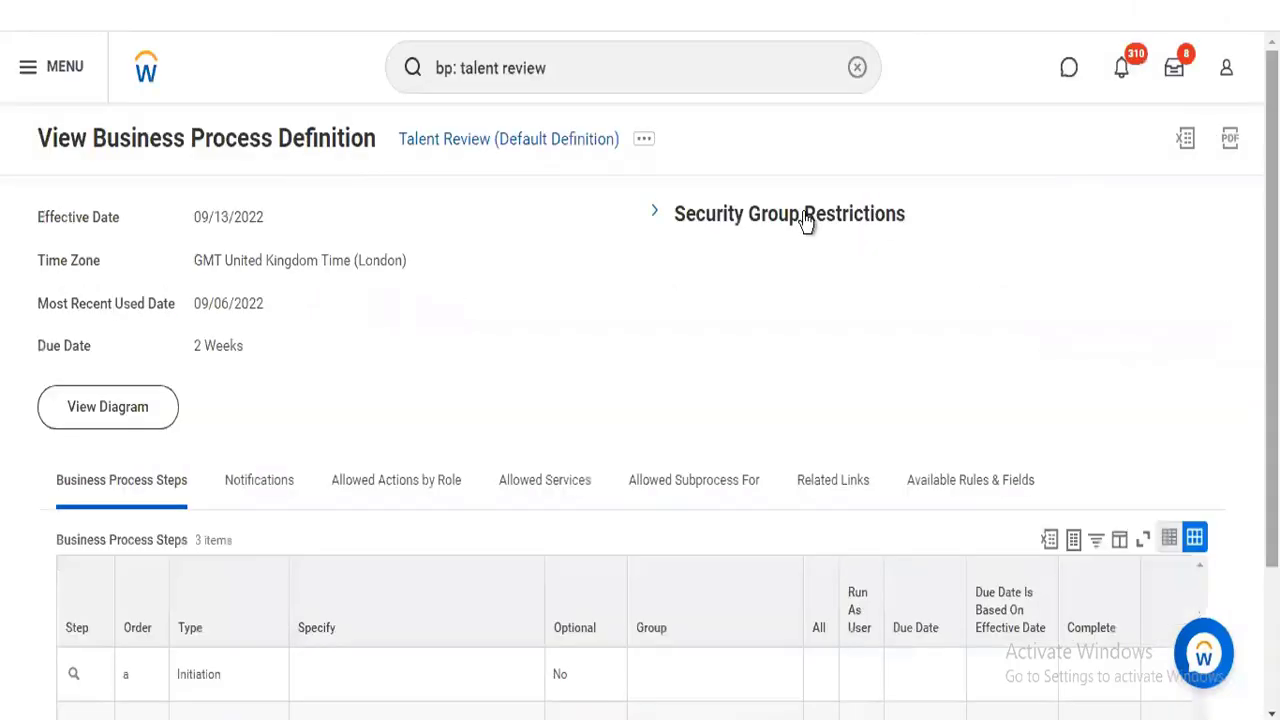
- Open the Talent Review definition through Business Process > Edit Definition
{"action": "left_click", "coordinate": [645, 141]}
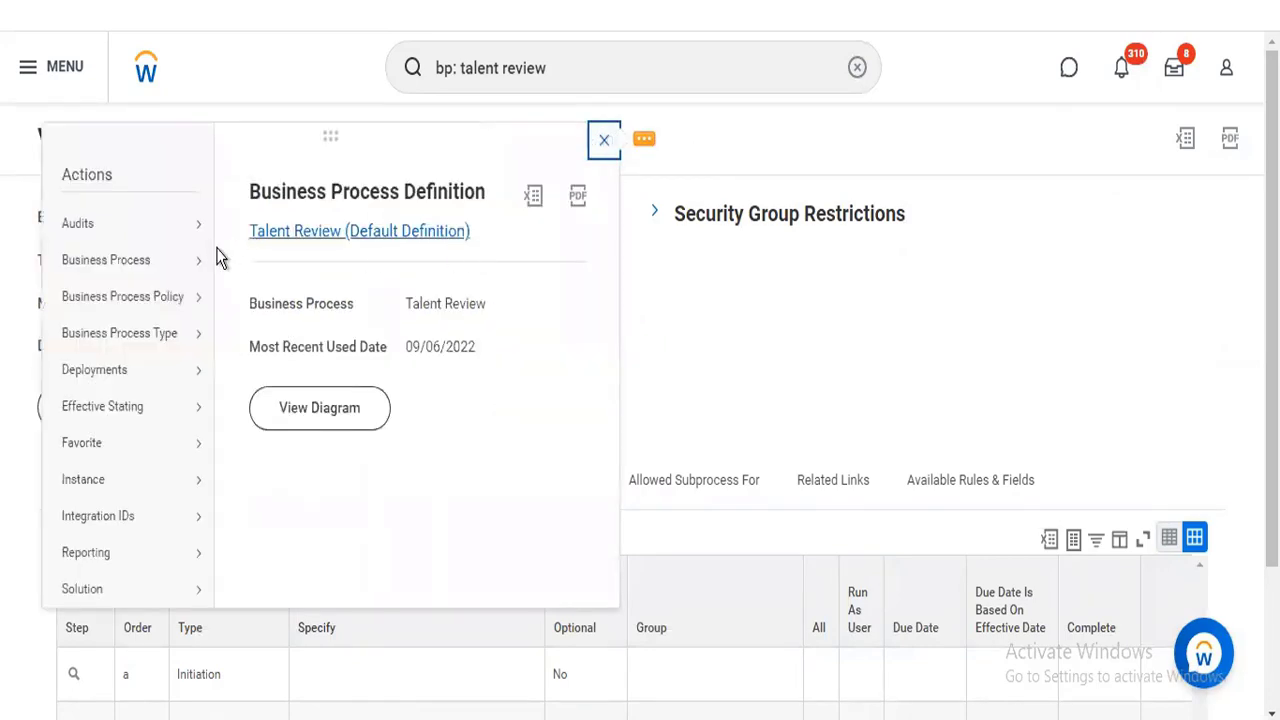
{"action": "mouse_move", "coordinate": [197, 263]}
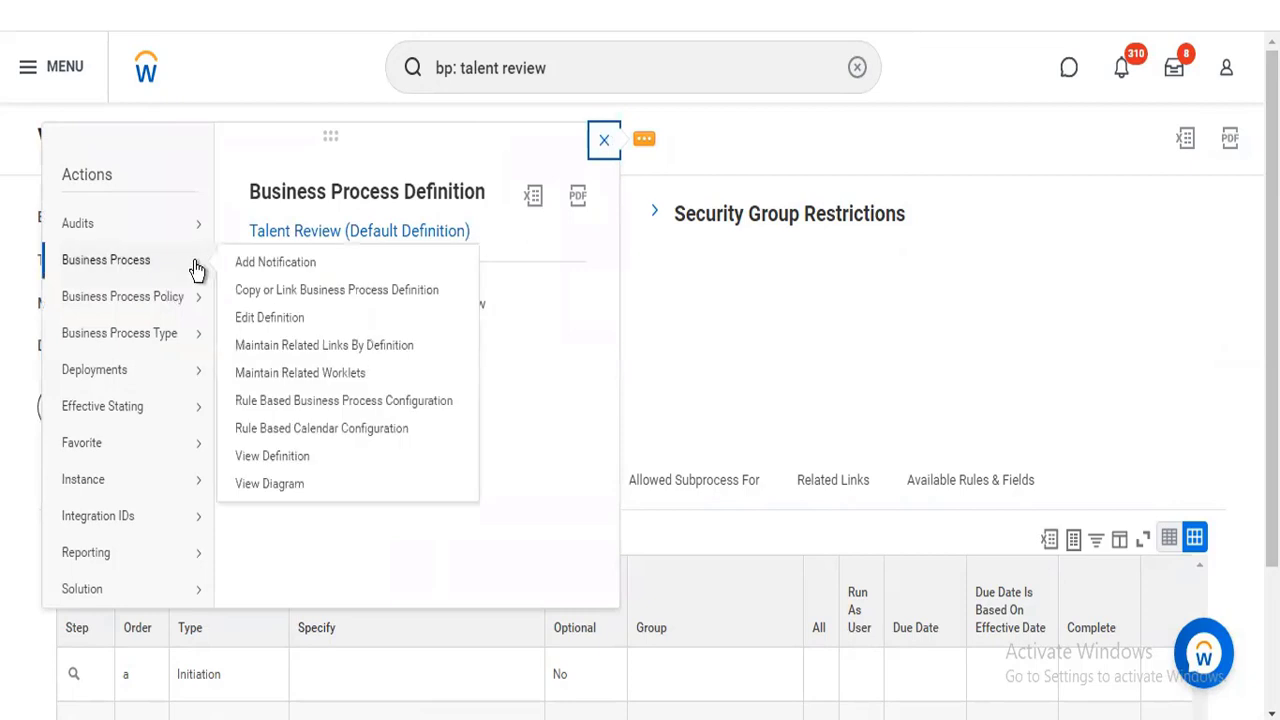
{"action": "left_click", "coordinate": [262, 318]}
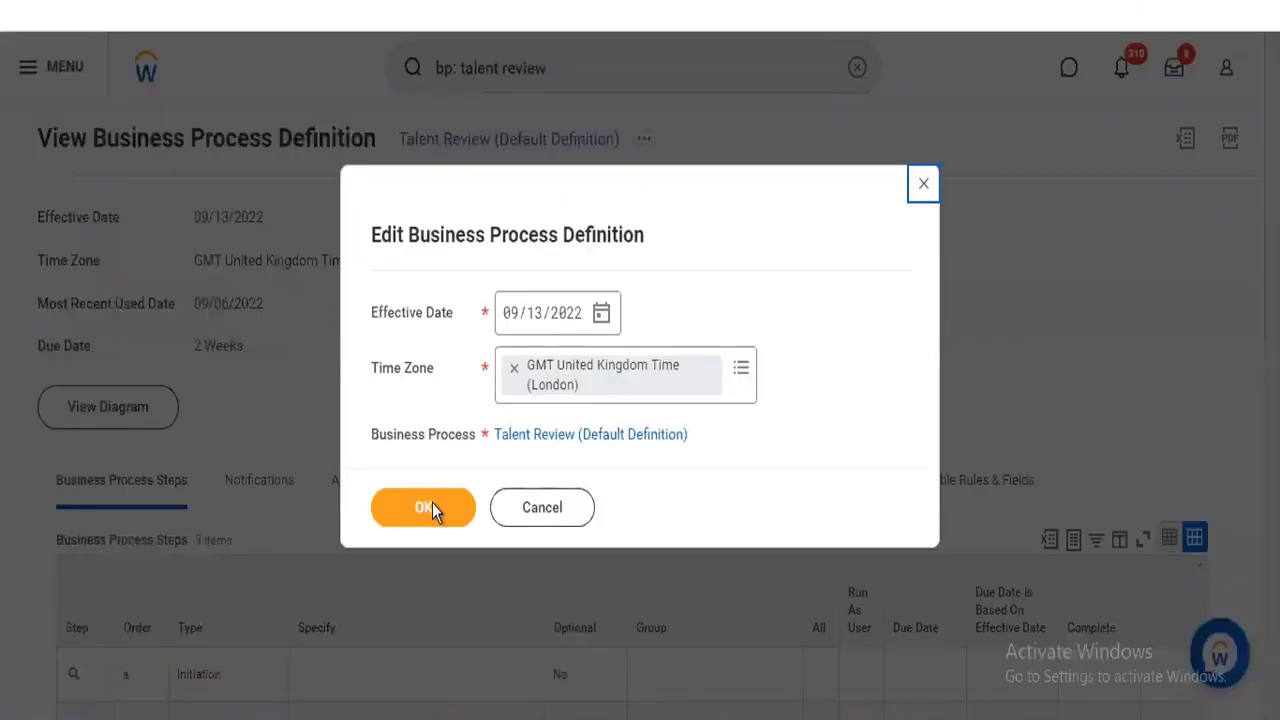
{"action": "left_click", "coordinate": [432, 509]}
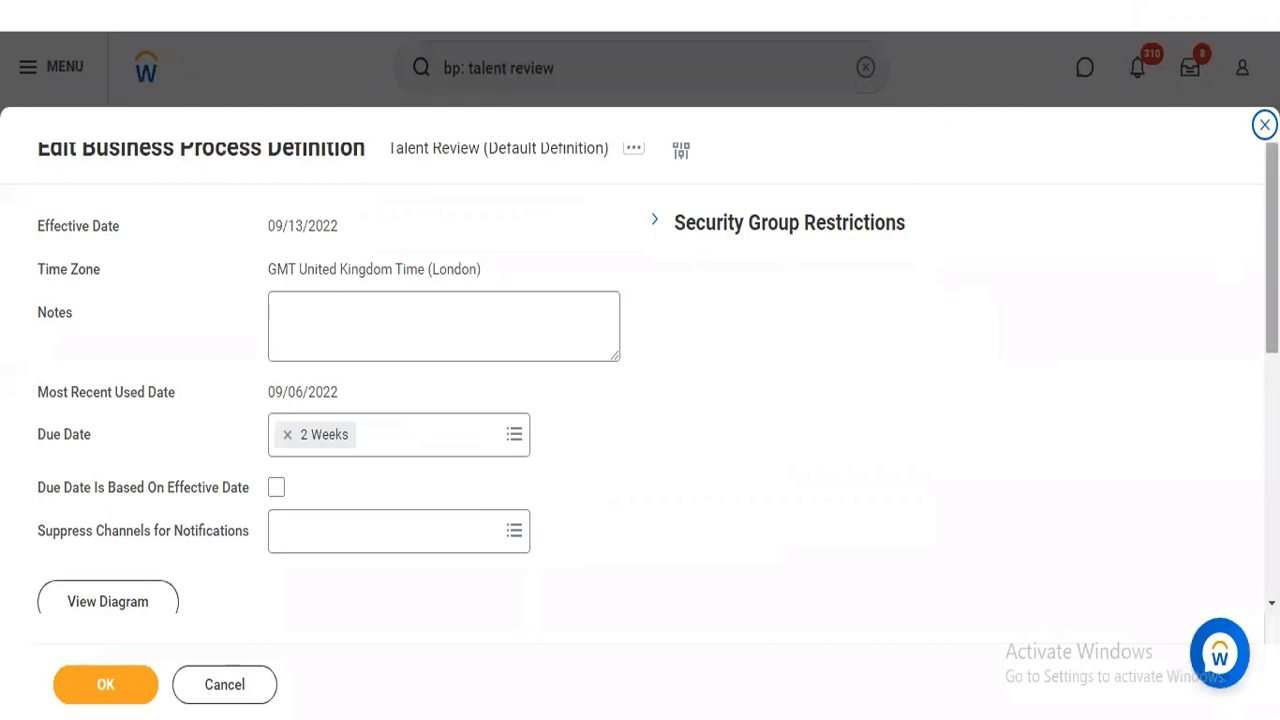
- Change the Complete Talent Review step's Order from c to d and remove the added empty row
{"action": "scroll", "coordinate": [640, 380], "scroll_direction": "down", "scroll_amount": 4}
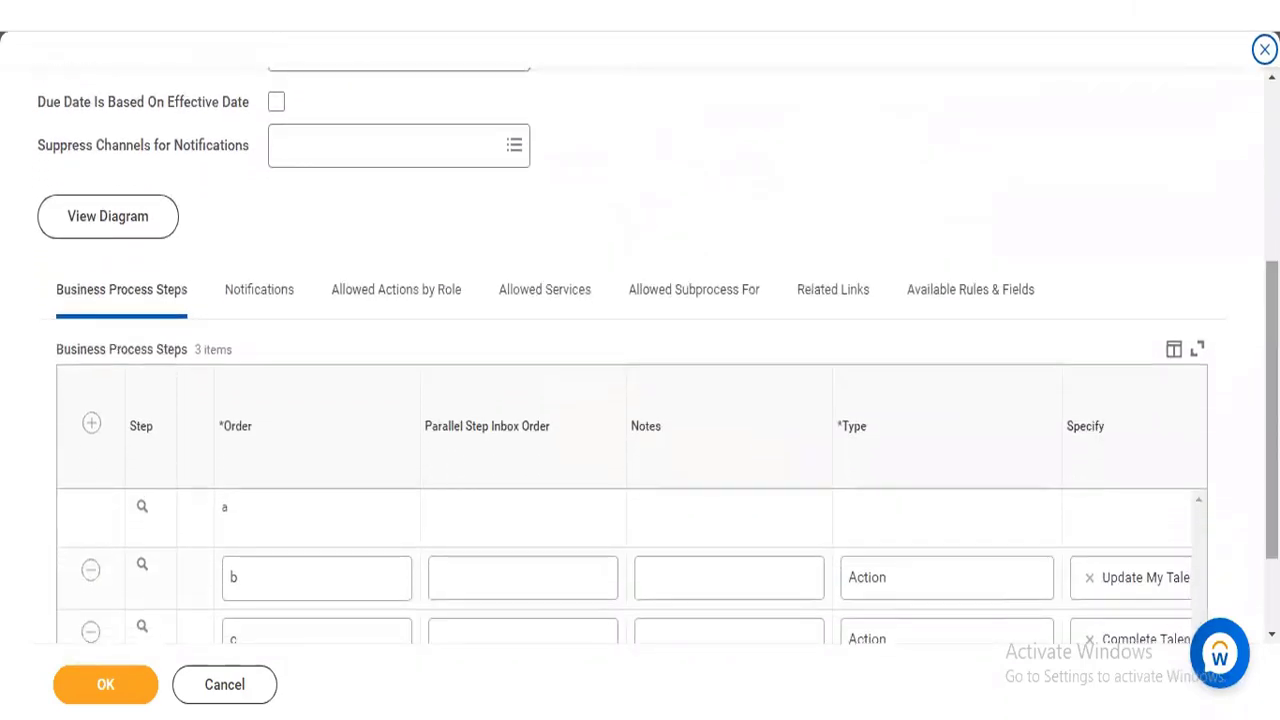
{"action": "scroll", "coordinate": [1155, 528], "scroll_direction": "down", "scroll_amount": 2}
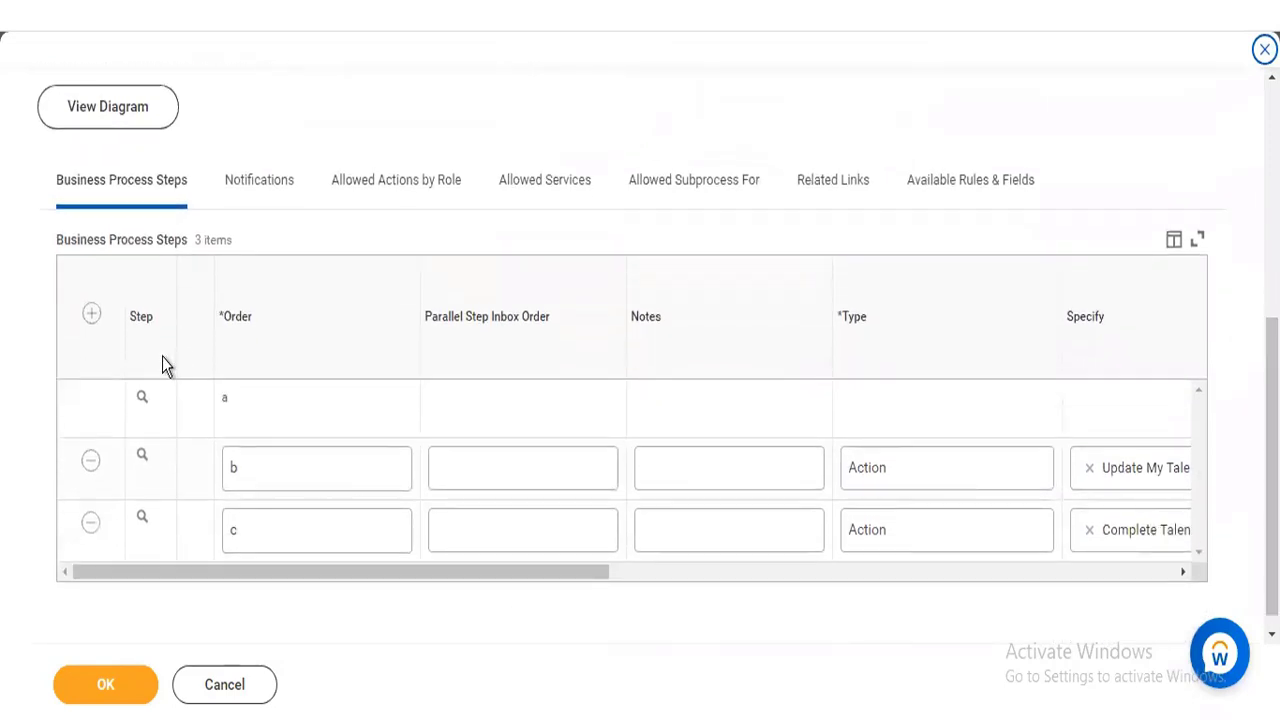
{"action": "left_click", "coordinate": [92, 316]}
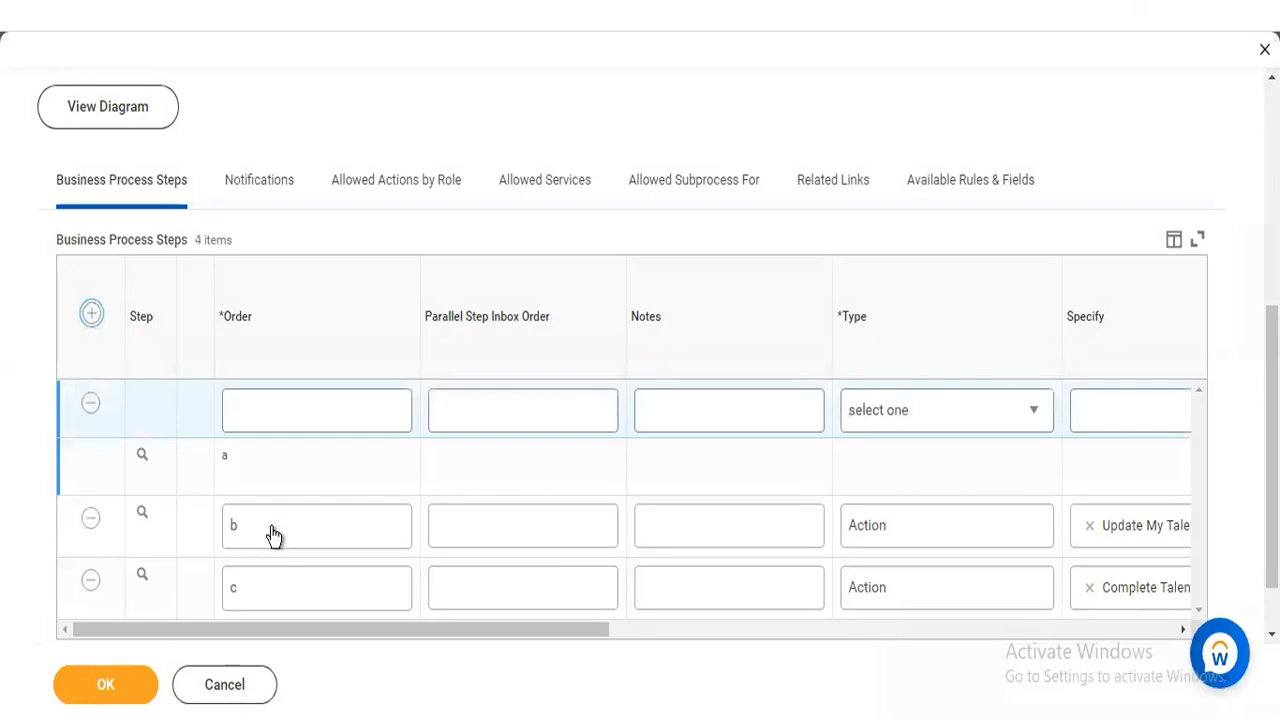
{"action": "left_click", "coordinate": [245, 590]}
{"action": "key", "text": "BackSpace"}
{"action": "type", "text": "d"}
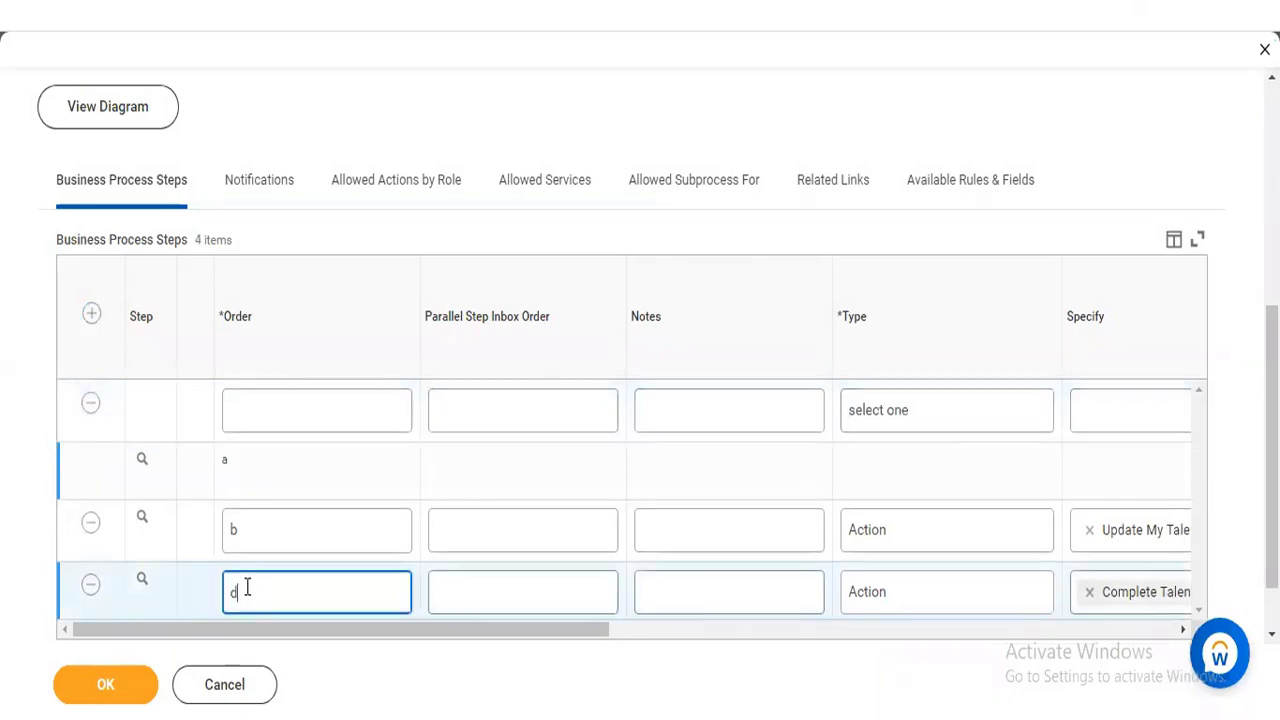
{"action": "left_click", "coordinate": [248, 410]}
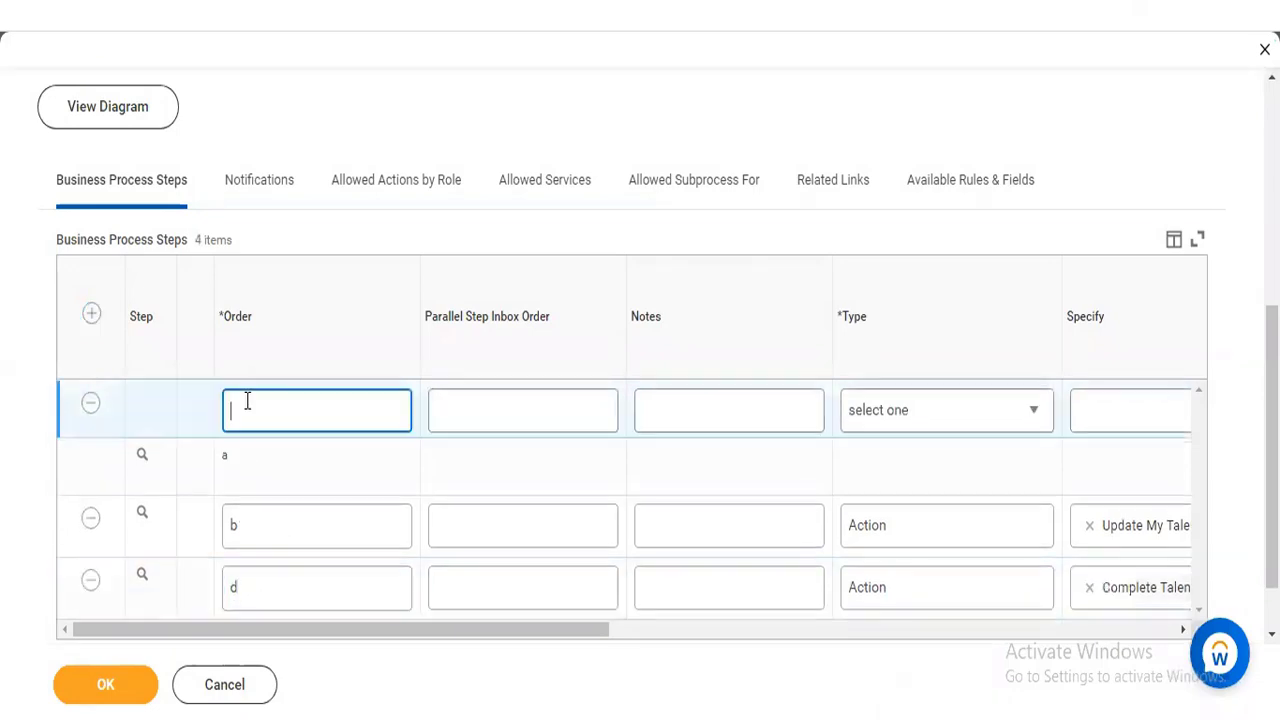
{"action": "type", "text": "c"}
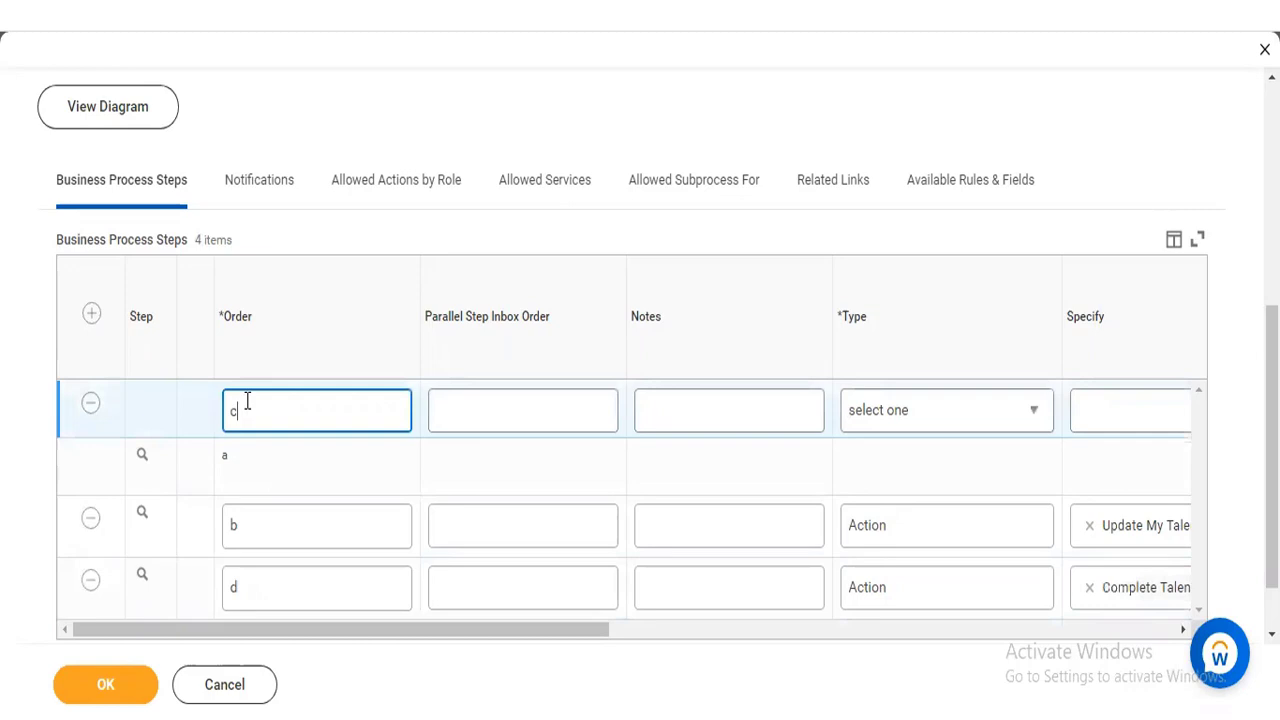
{"action": "left_click", "coordinate": [914, 409]}
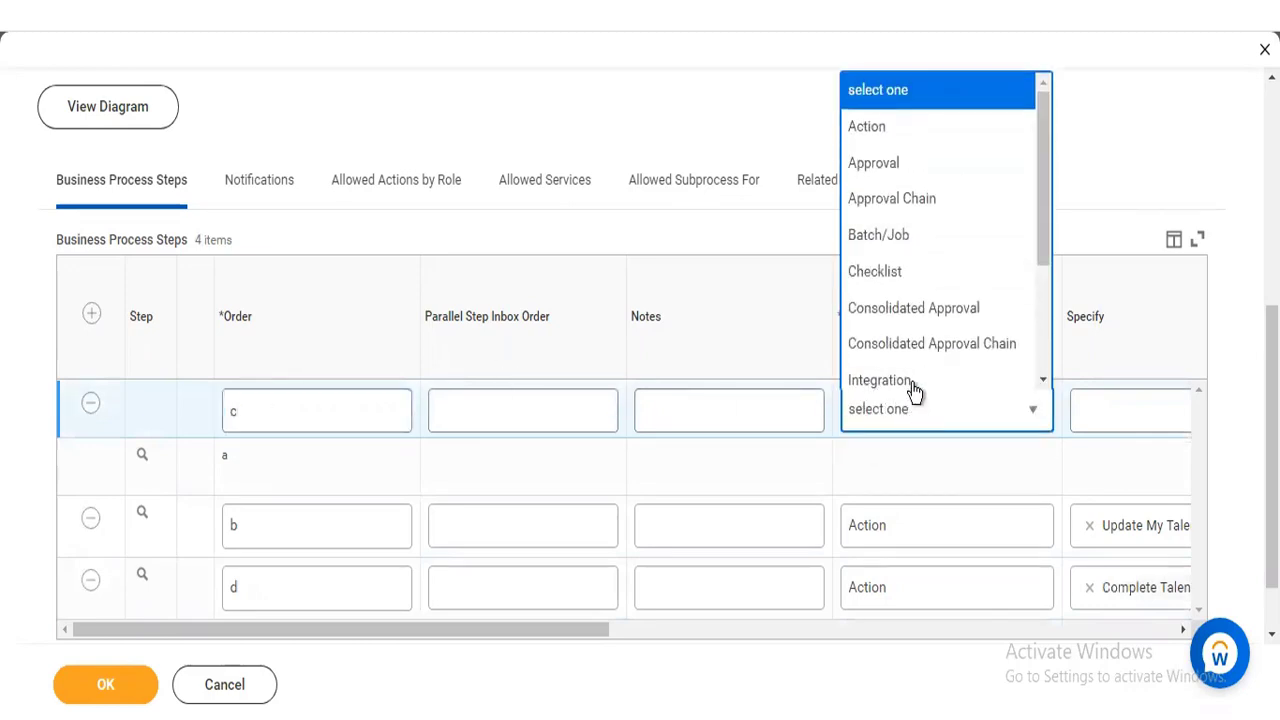
{"action": "left_click", "coordinate": [92, 404]}
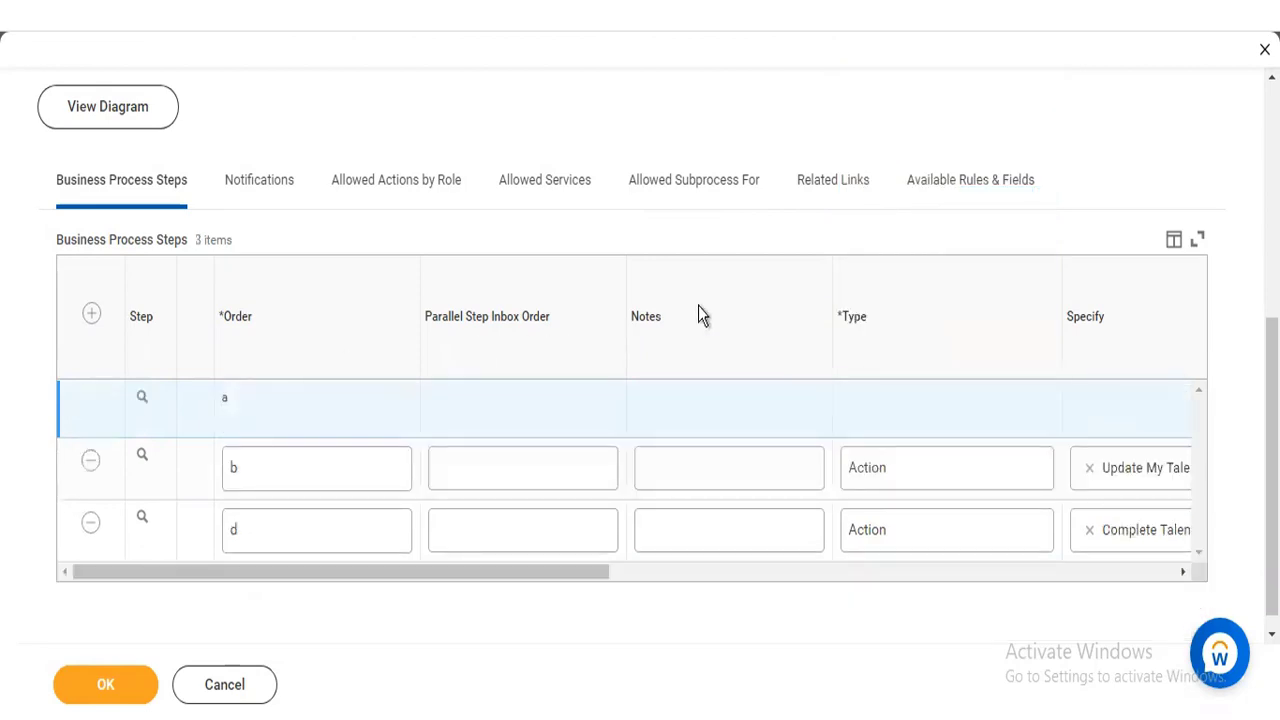
{"action": "left_click_drag", "start_coordinate": [529, 576], "coordinate": [612, 576]}
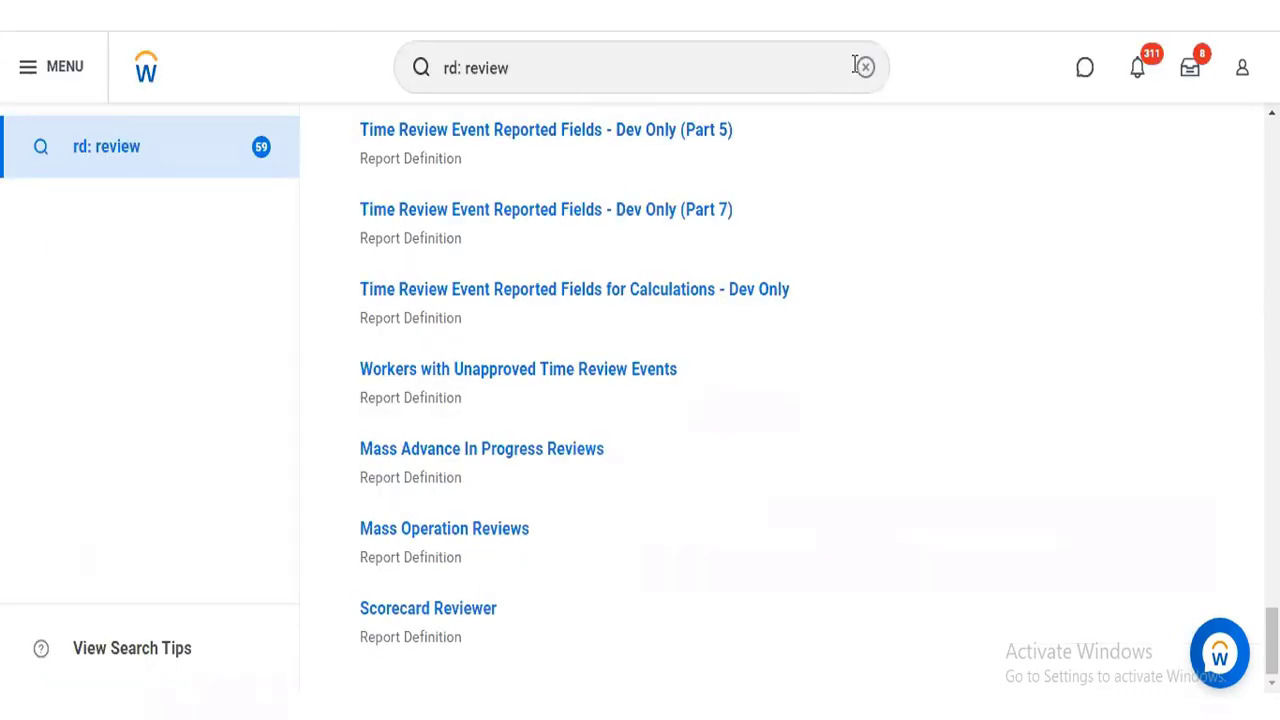
- Search 'start talent review' and open the Start Talent Review for Worker task
{"action": "left_click", "coordinate": [552, 88]}
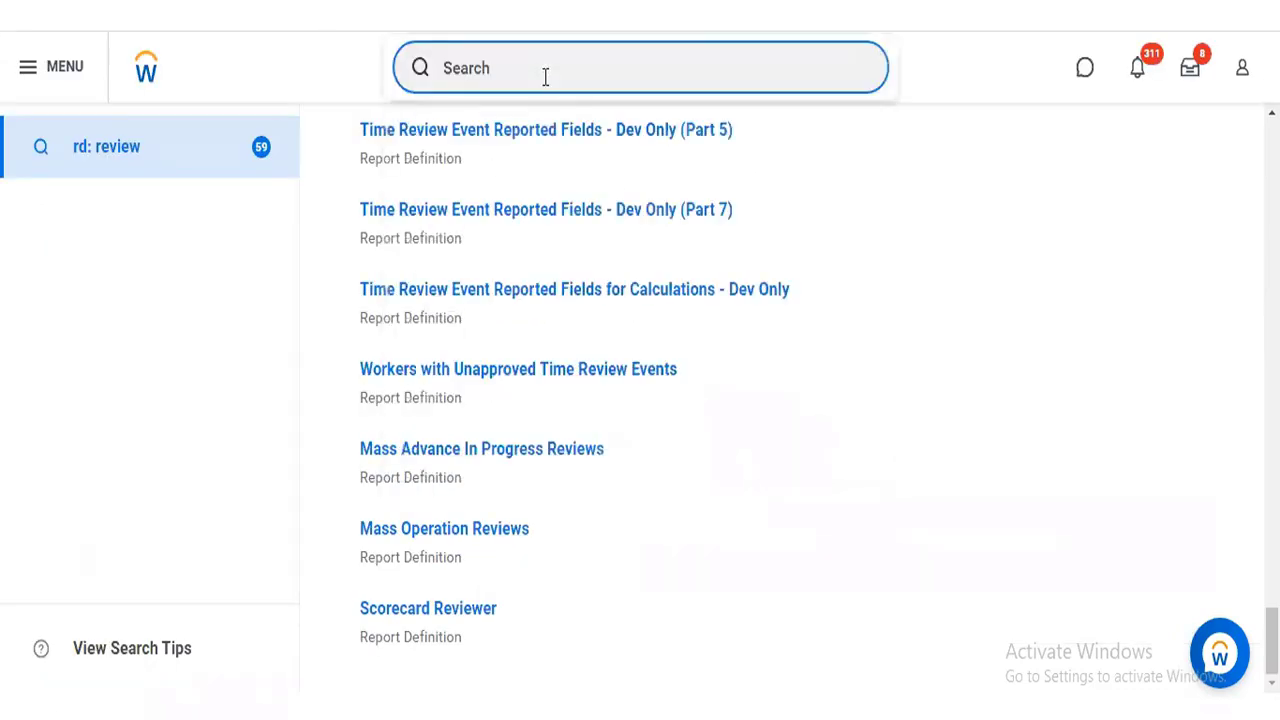
{"action": "type", "text": "start tale"}
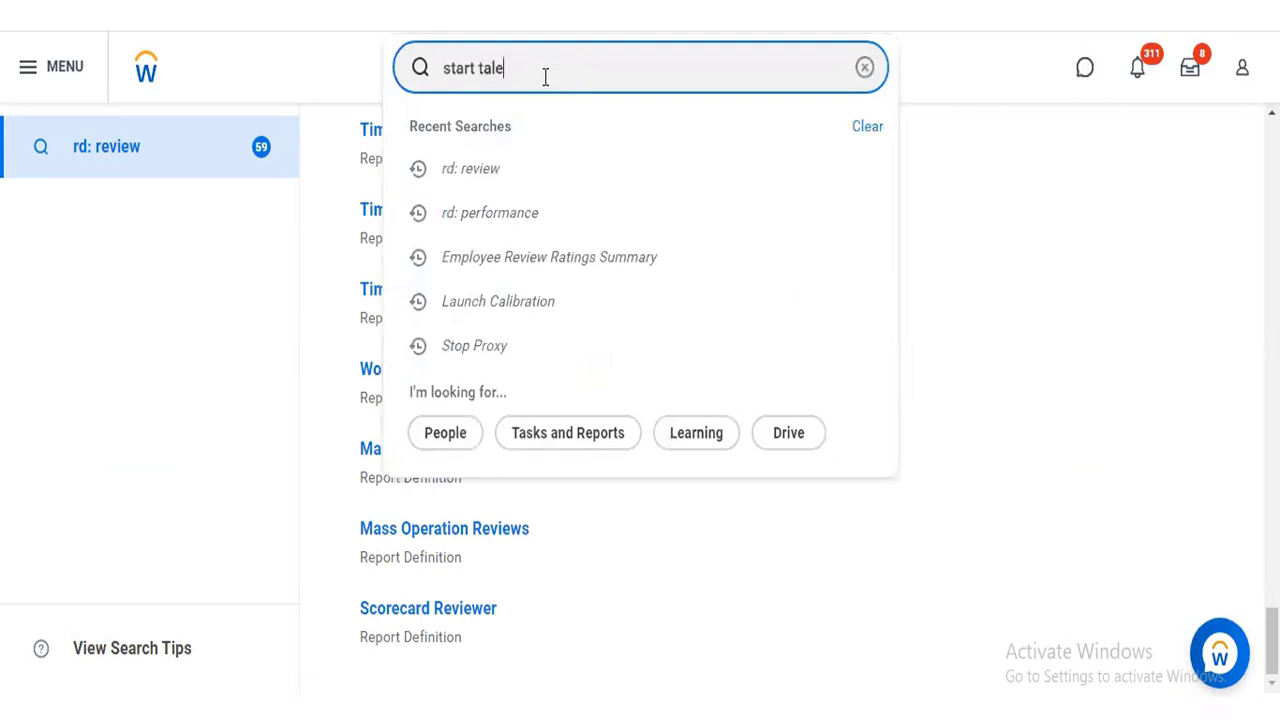
{"action": "type", "text": "nt revie"}
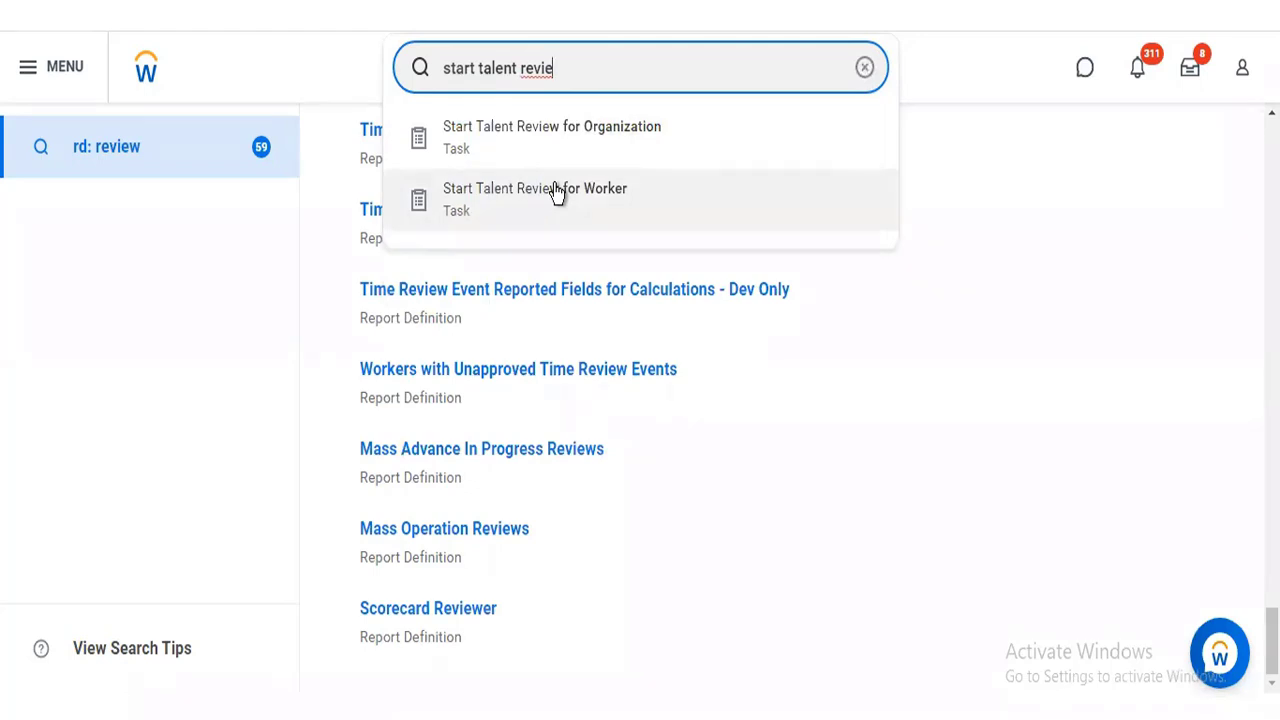
{"action": "left_click", "coordinate": [556, 192]}
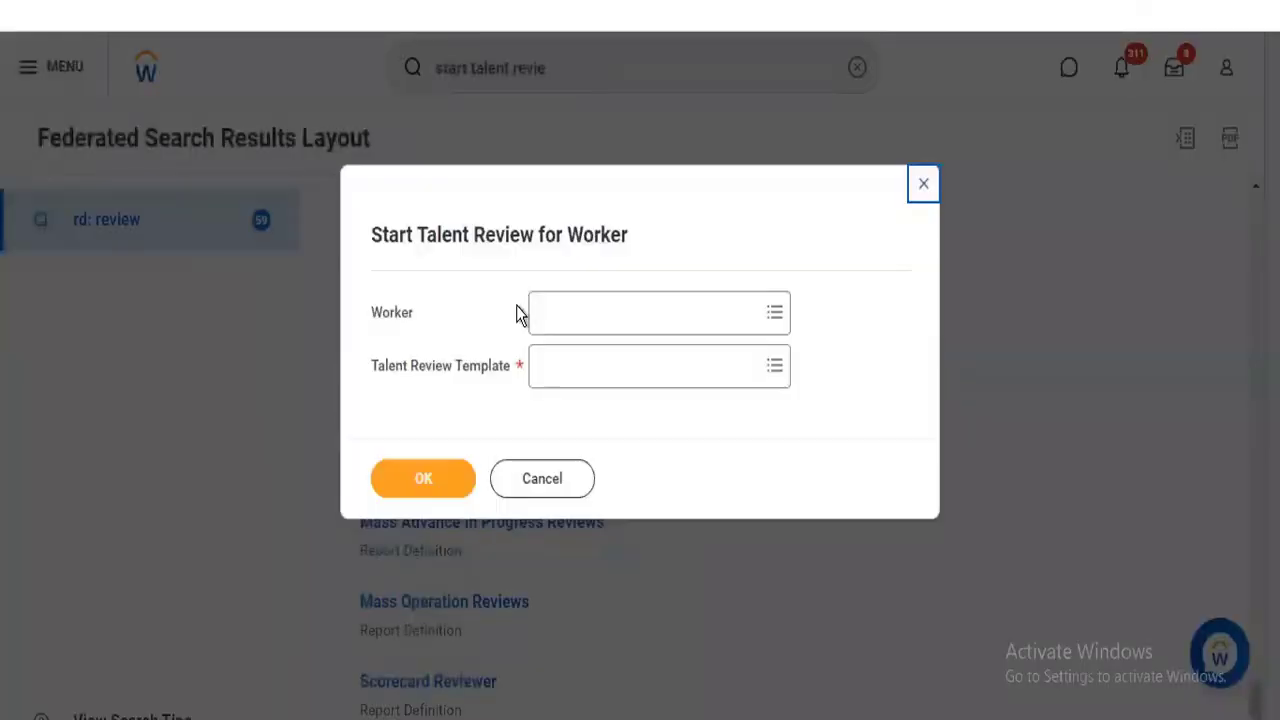
- Search a worker by name, select them, then remove them because a review is already in progress
{"action": "left_click", "coordinate": [579, 318]}
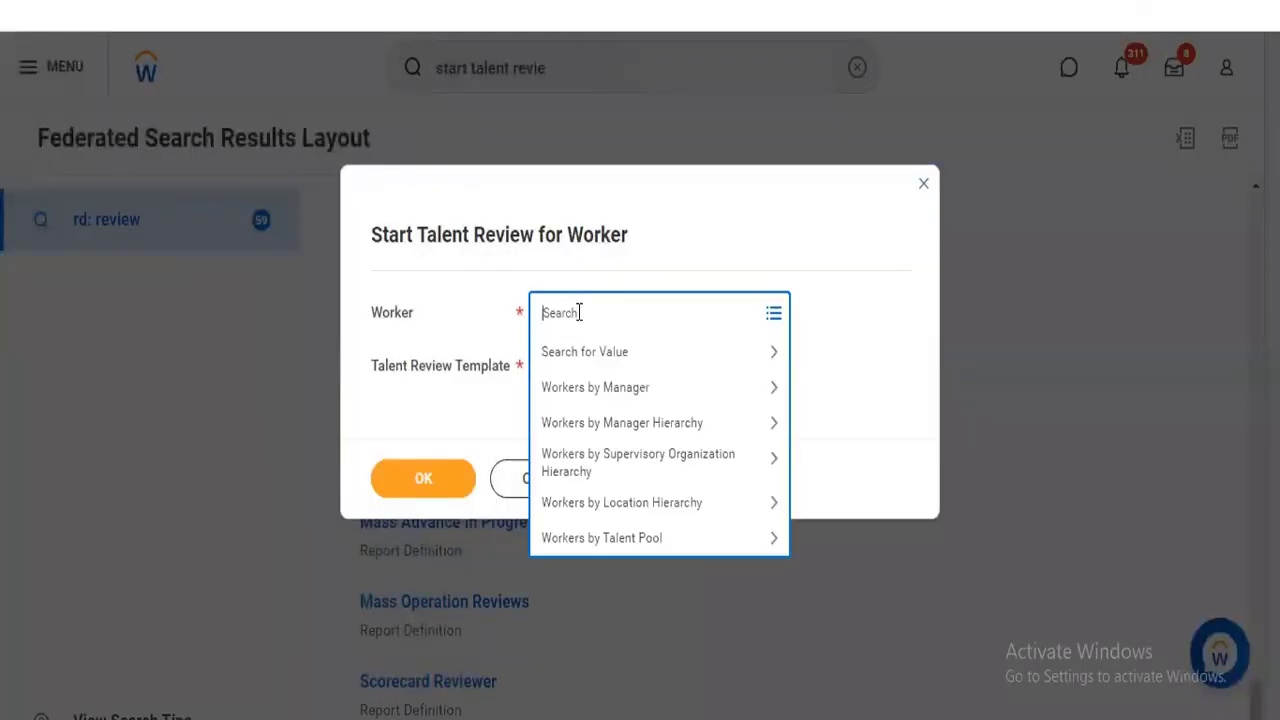
{"action": "type", "text": "betty"}
{"action": "key", "text": "Return"}
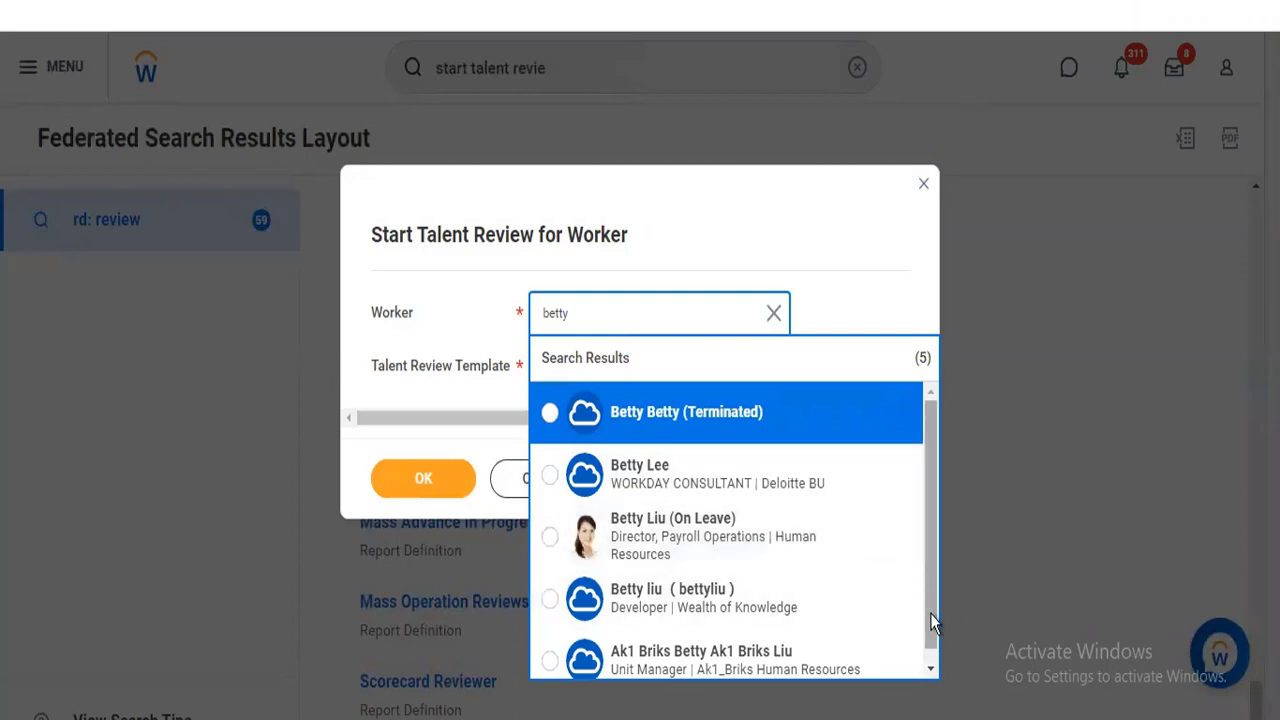
{"action": "scroll", "coordinate": [930, 611], "scroll_direction": "down", "scroll_amount": 1}
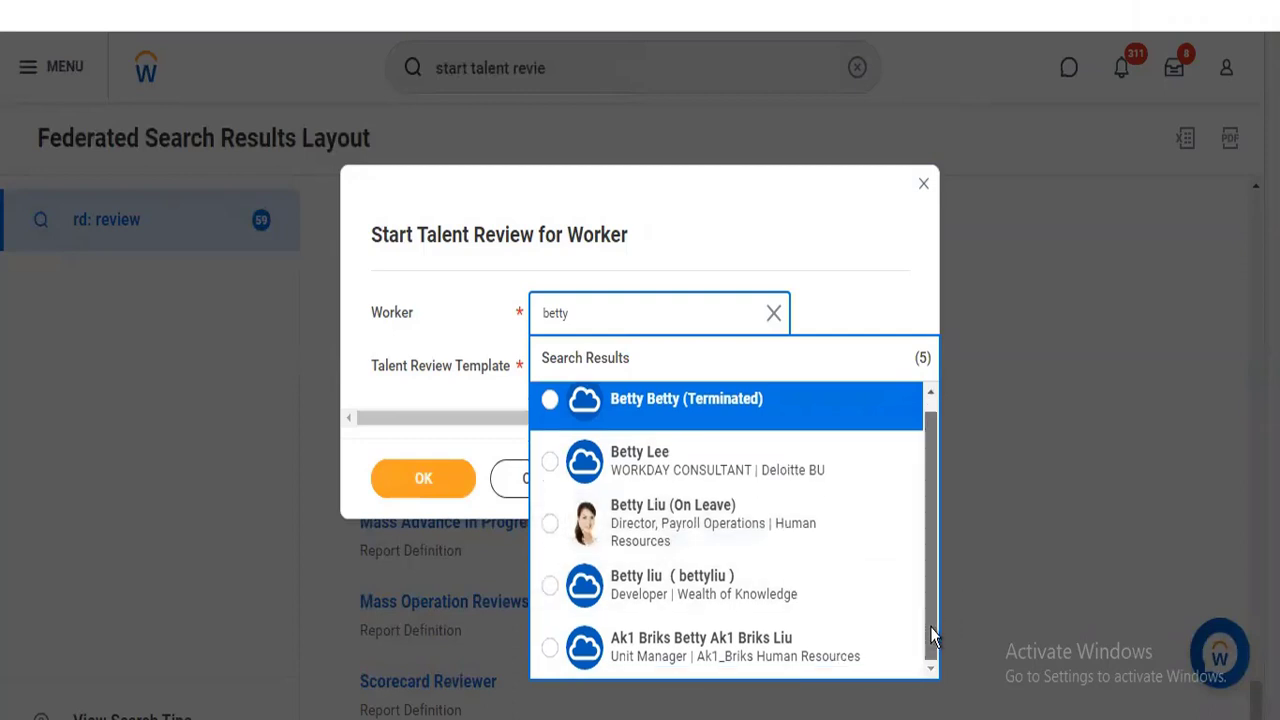
{"action": "left_click", "coordinate": [559, 530]}
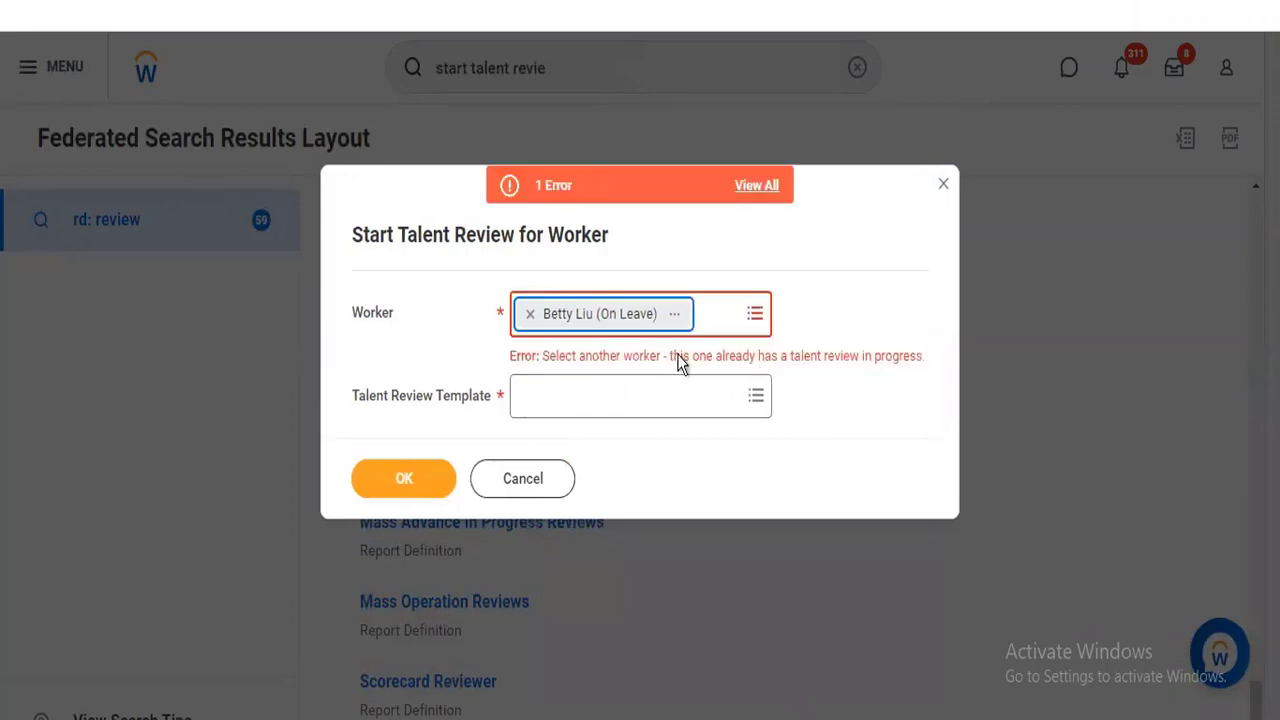
{"action": "left_click", "coordinate": [529, 316]}
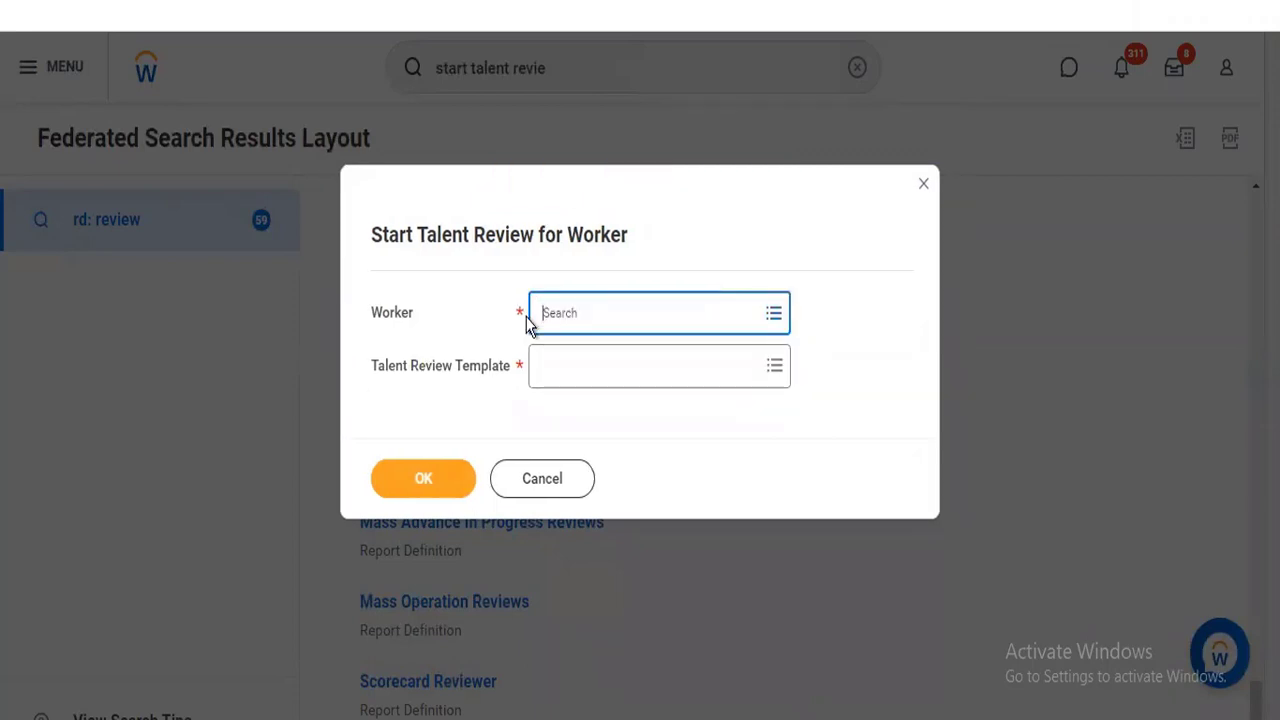
- Search another worker by name and select them from the results
{"action": "left_click", "coordinate": [559, 313]}
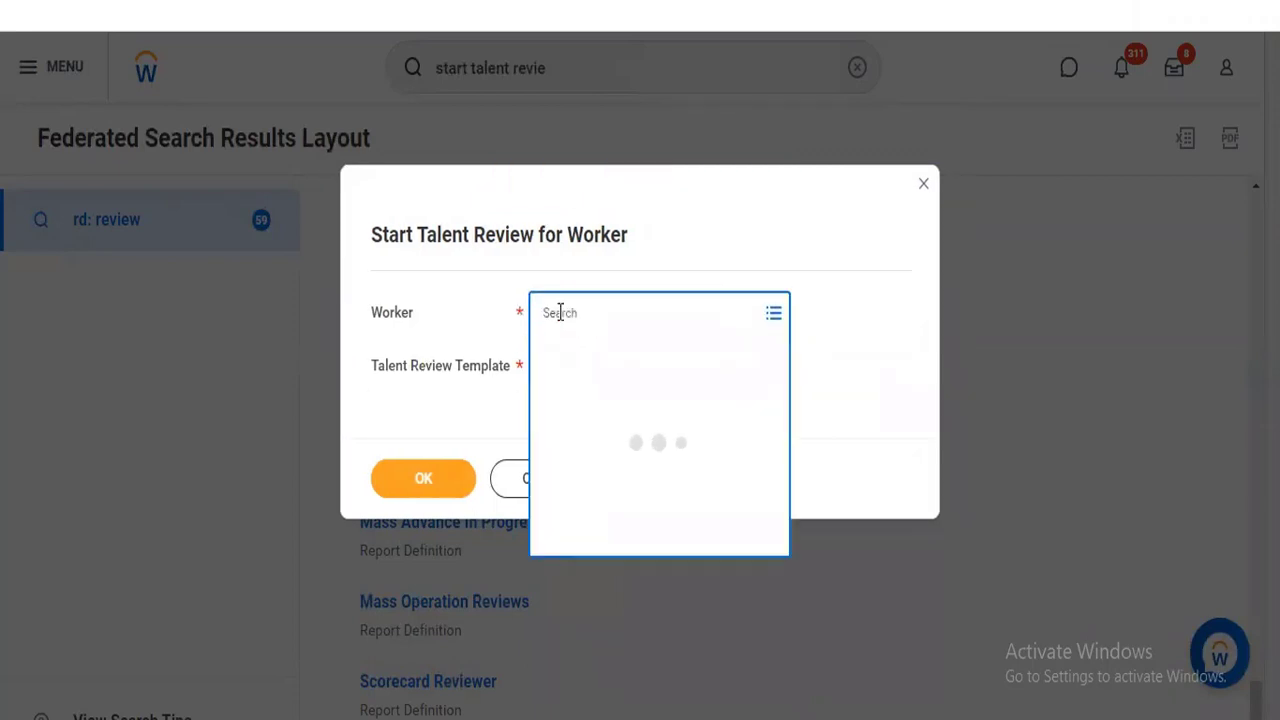
{"action": "type", "text": "john"}
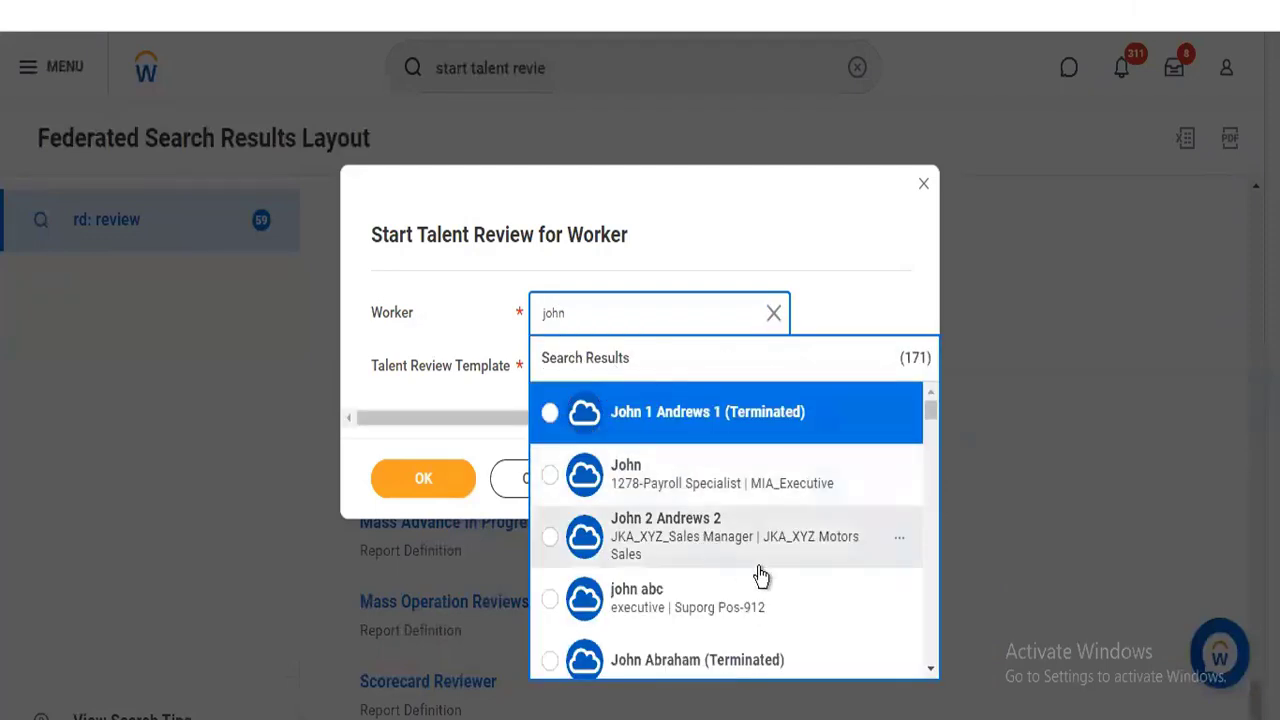
{"action": "left_click", "coordinate": [929, 670]}
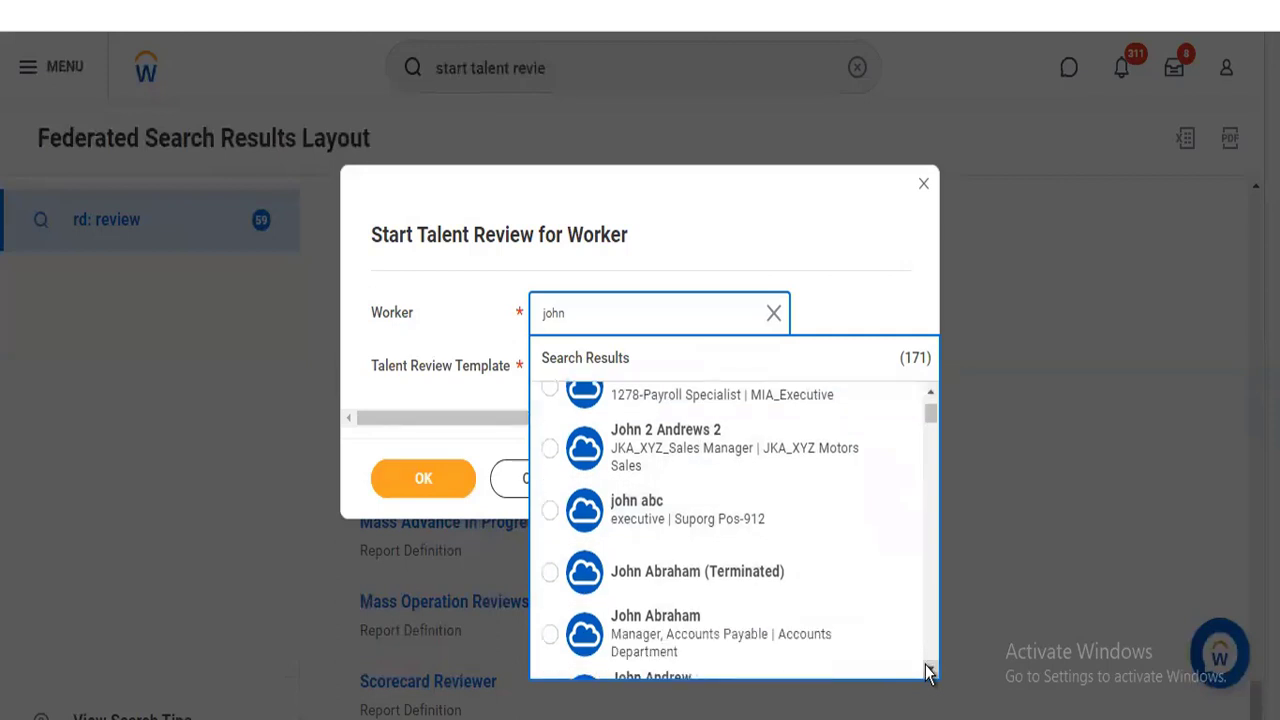
{"action": "left_click", "coordinate": [929, 670]}
{"action": "left_click", "coordinate": [929, 670]}
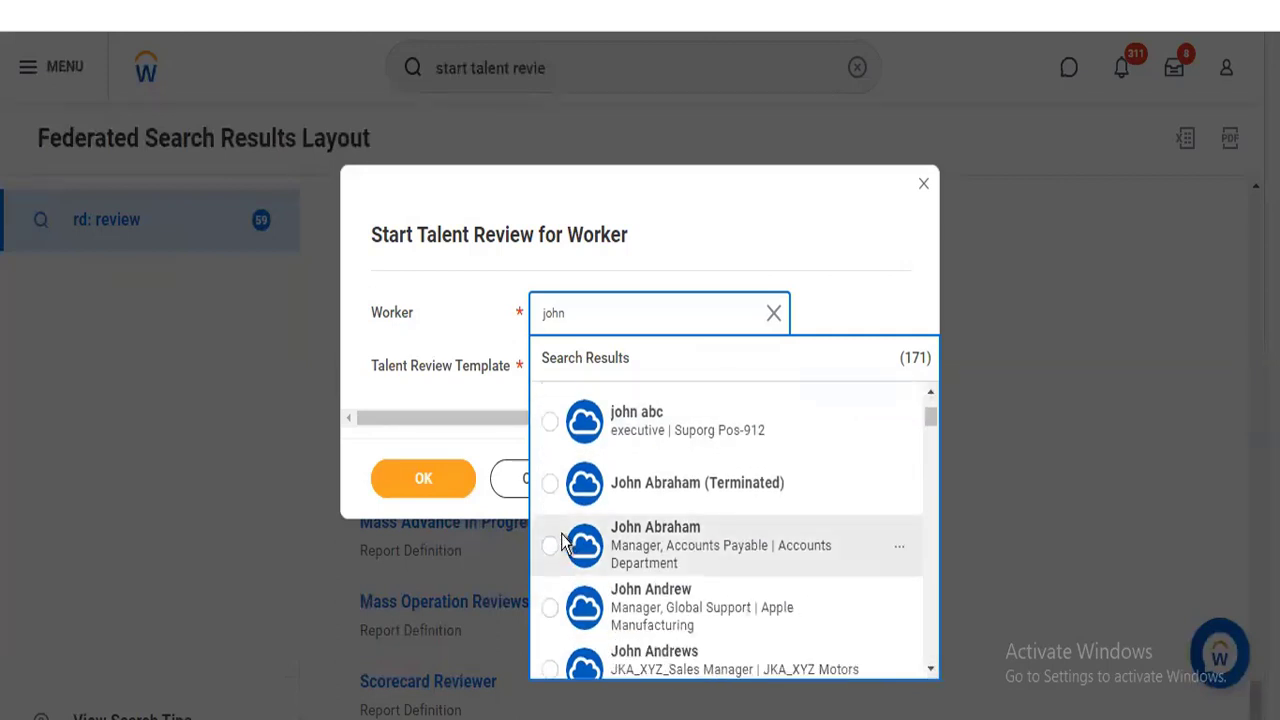
{"action": "left_click", "coordinate": [563, 540]}
- Set the template to All > Talent Review and submit with OK
{"action": "left_click", "coordinate": [628, 356]}
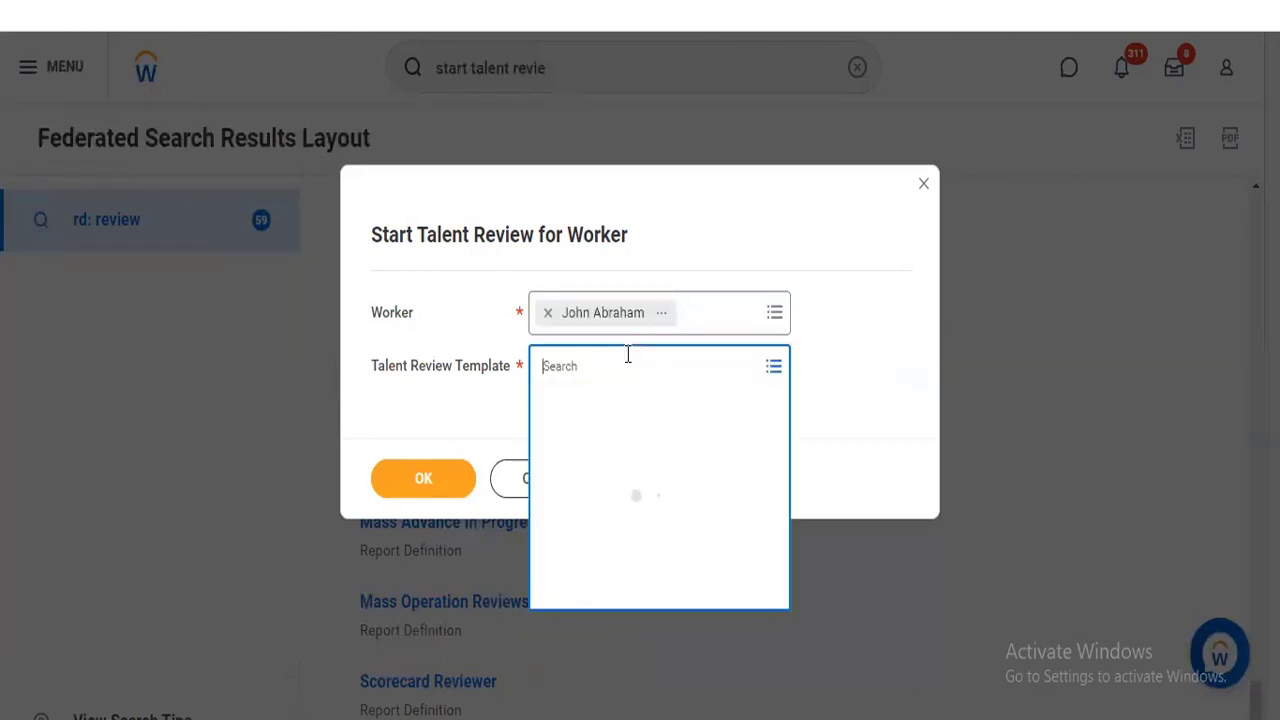
{"action": "left_click", "coordinate": [603, 405]}
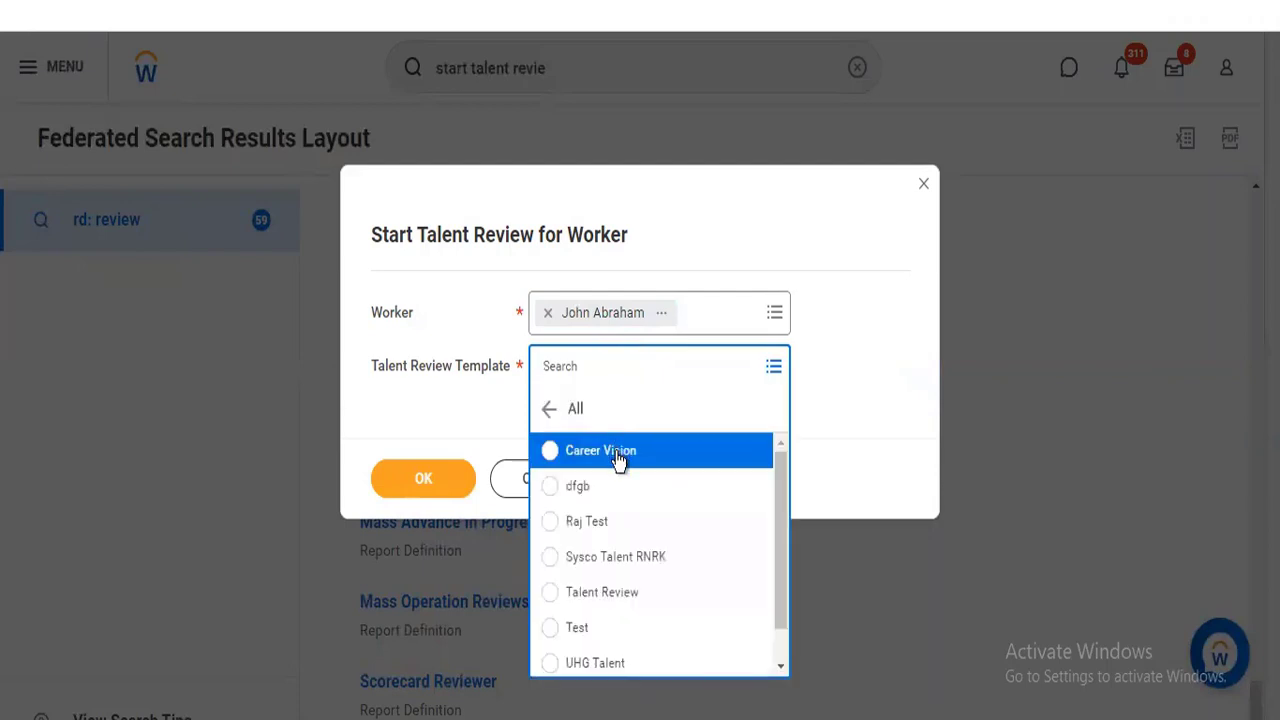
{"action": "left_click", "coordinate": [611, 610]}
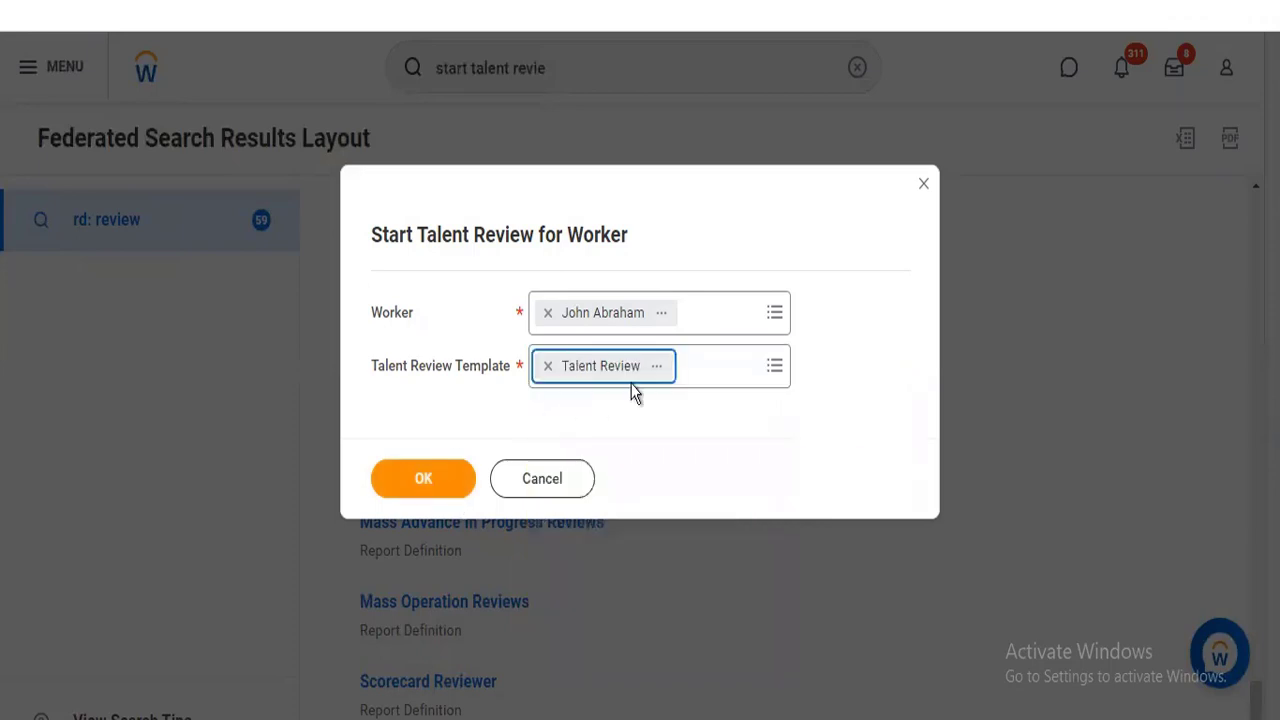
{"action": "left_click", "coordinate": [719, 372]}
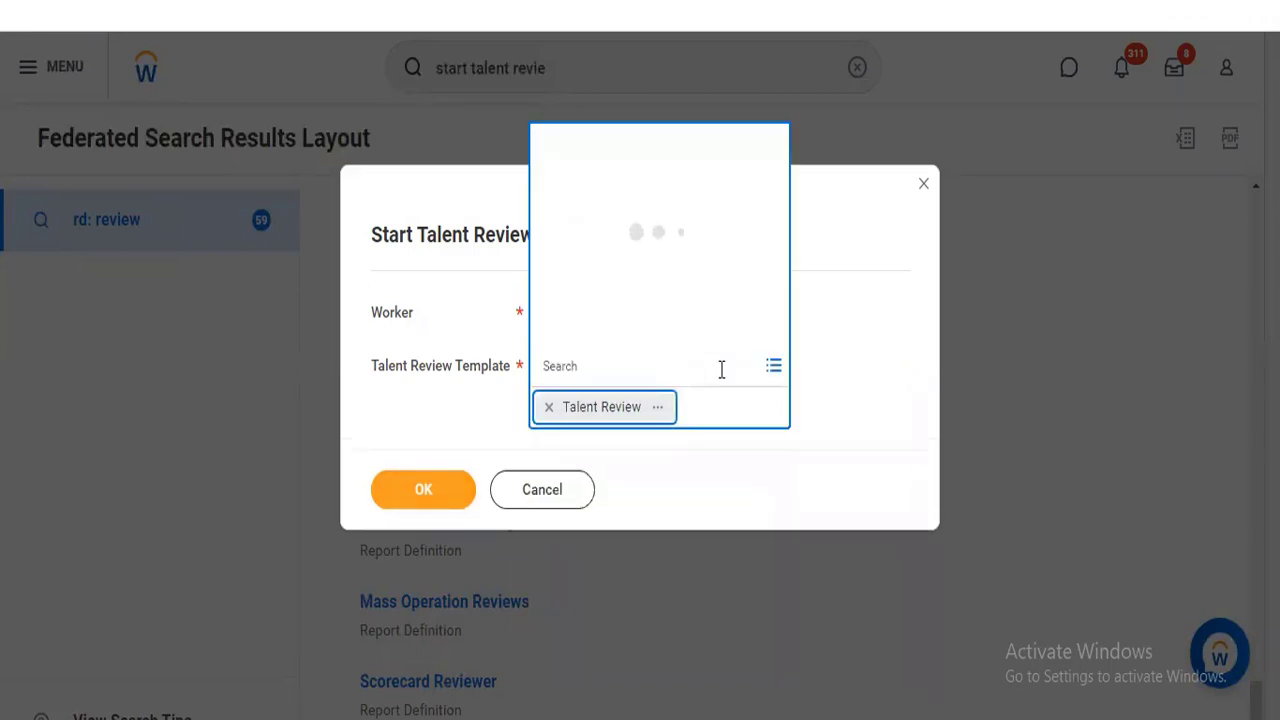
{"action": "left_click", "coordinate": [647, 293]}
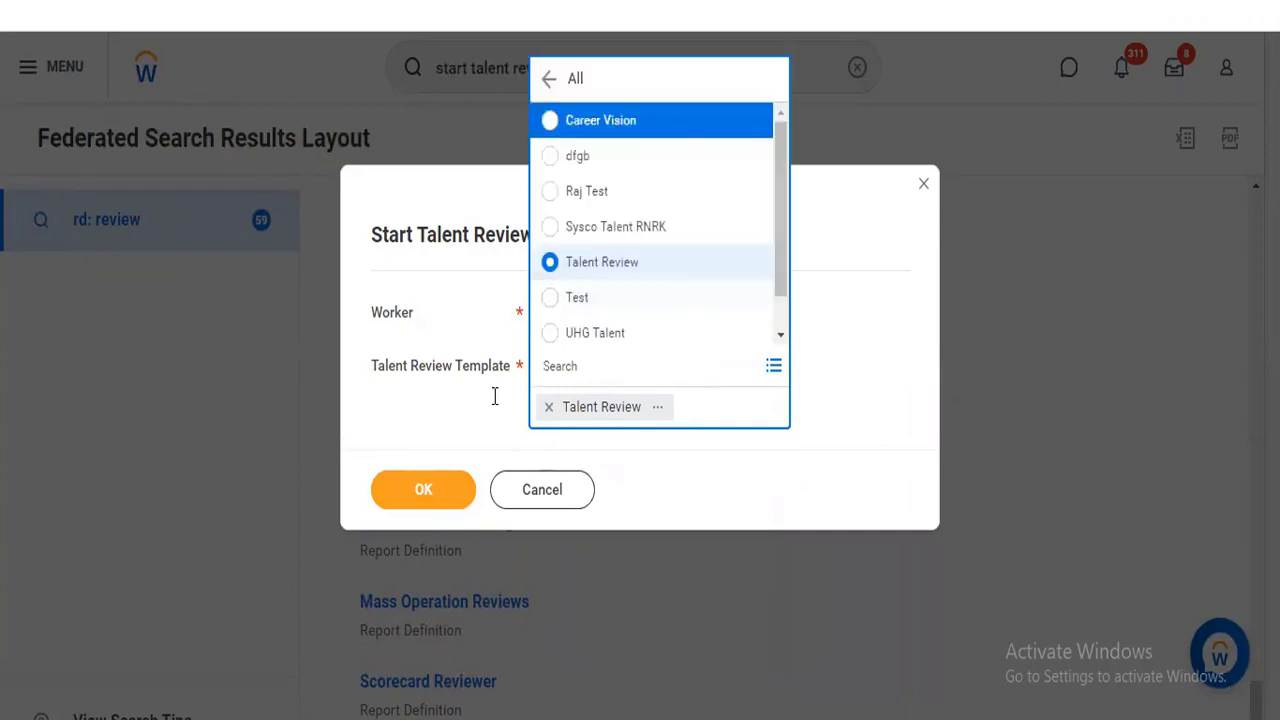
{"action": "left_click", "coordinate": [440, 428]}
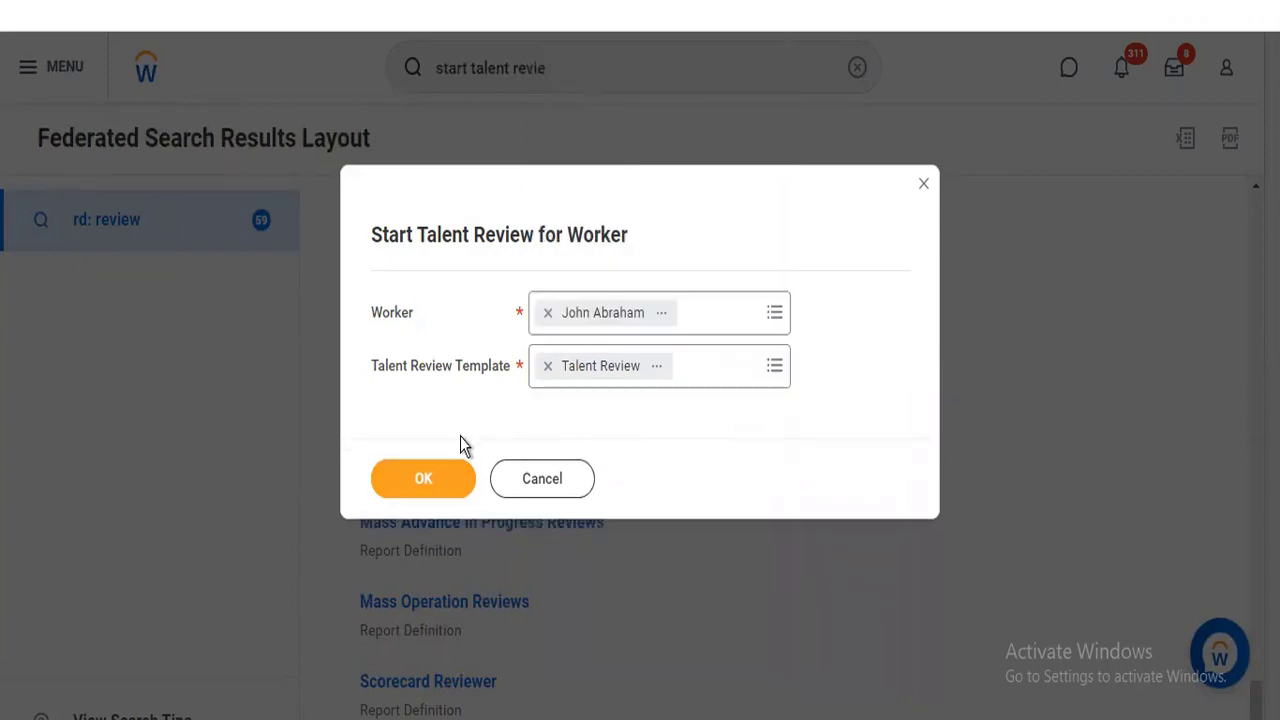
{"action": "left_click", "coordinate": [434, 478]}
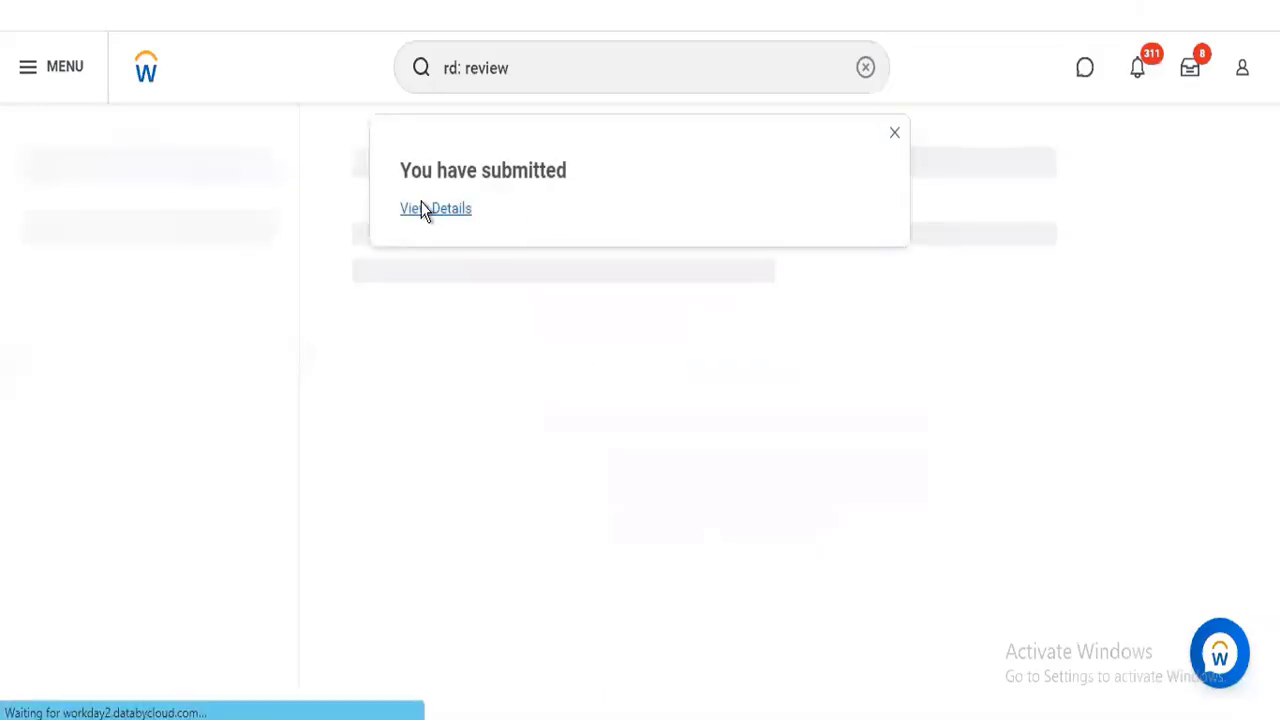
- Show the submission's process history and the Update My Talent Profile row's related actions
{"action": "left_click", "coordinate": [417, 209]}
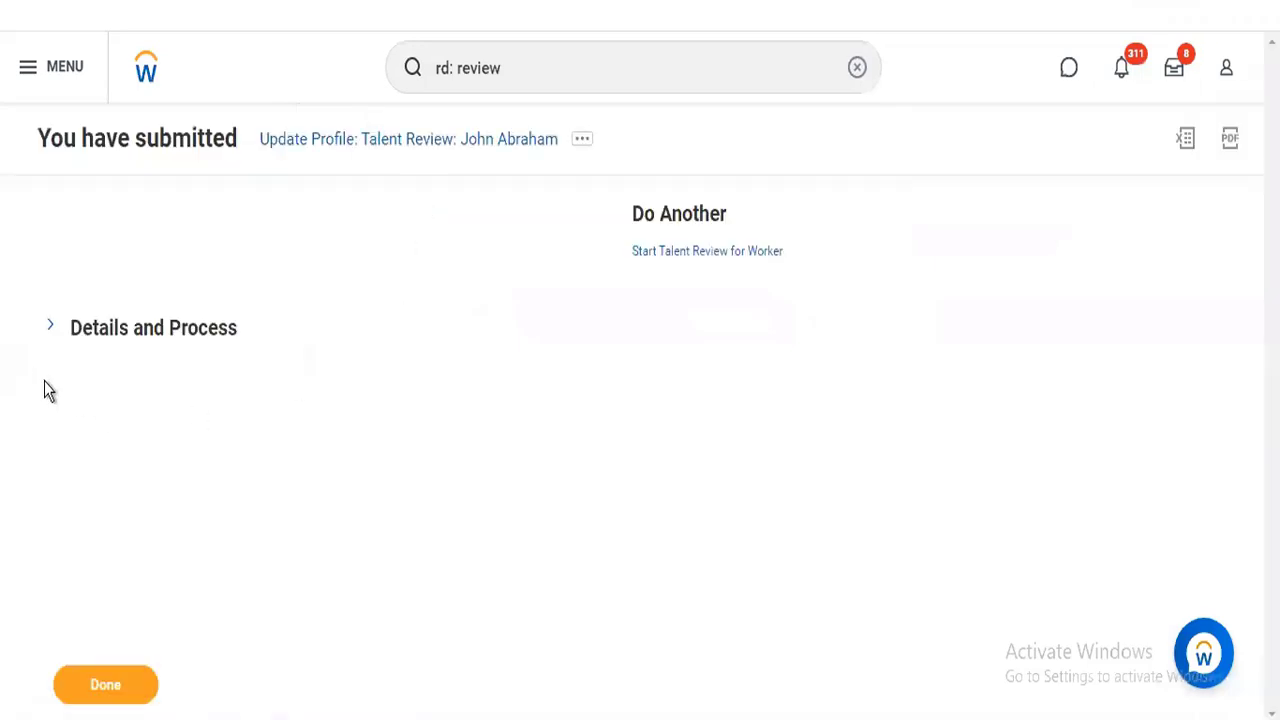
{"action": "left_click", "coordinate": [46, 332]}
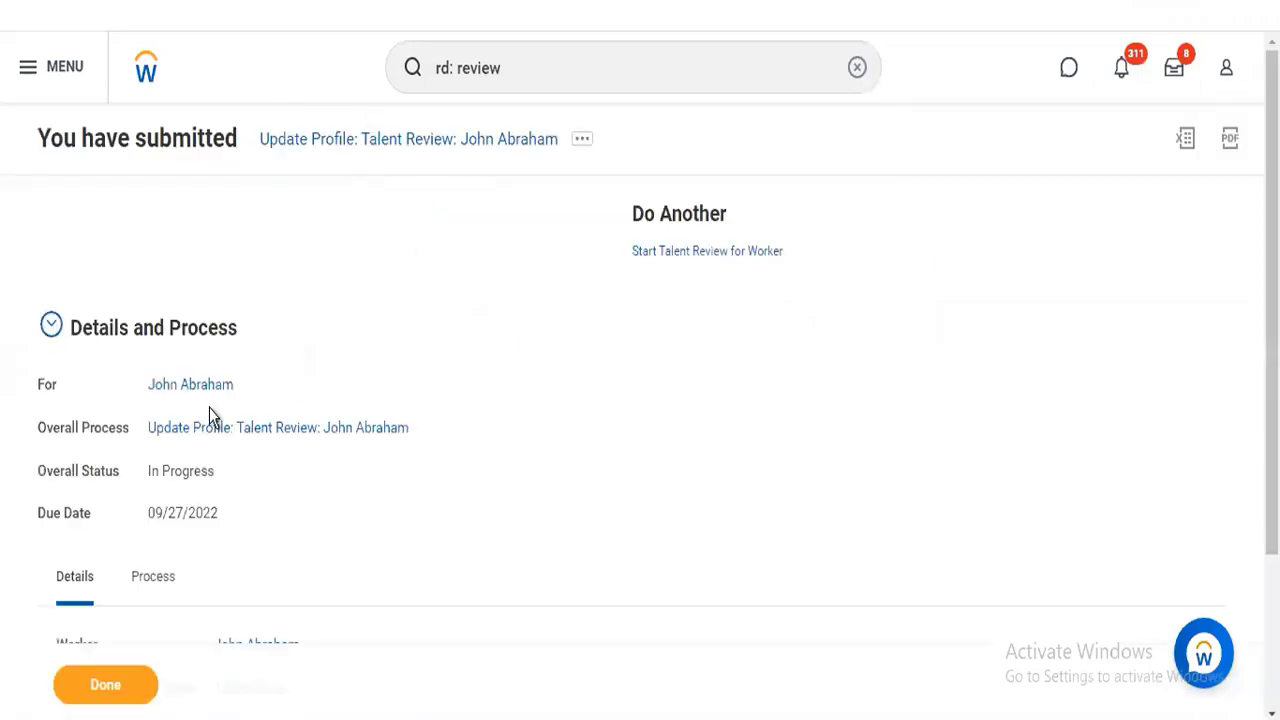
{"action": "left_click", "coordinate": [148, 578]}
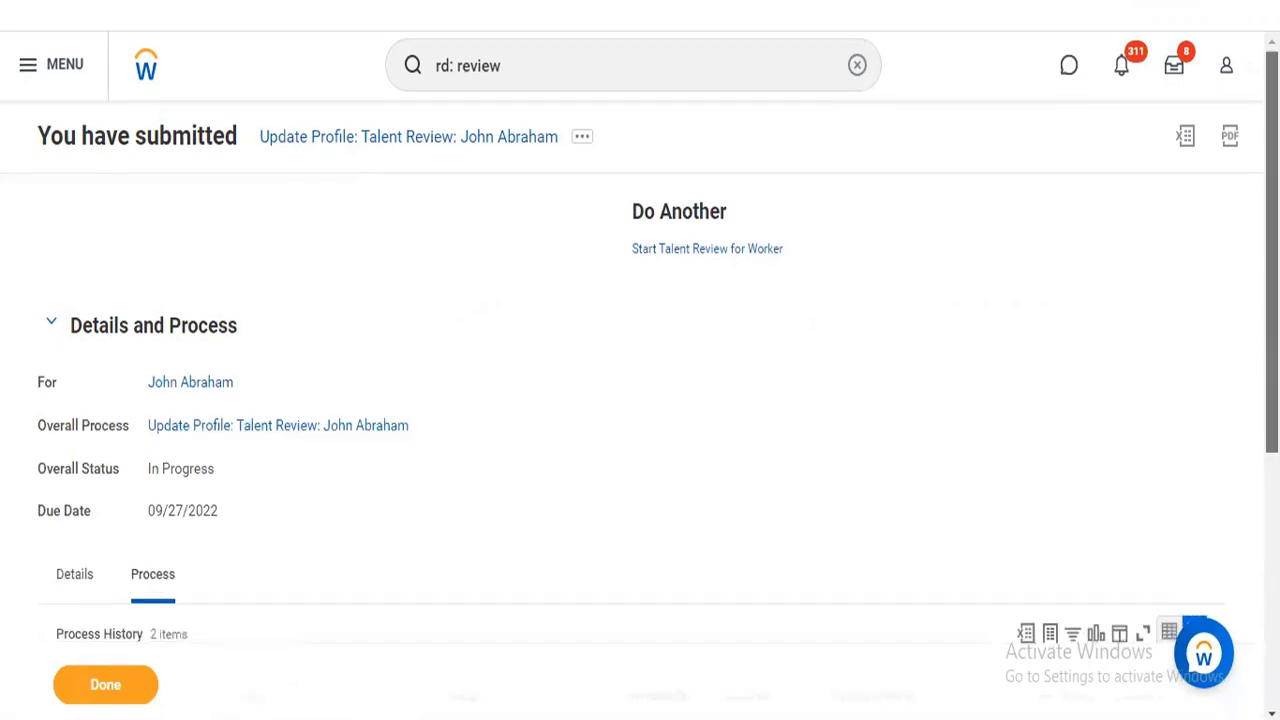
{"action": "scroll", "coordinate": [920, 478], "scroll_direction": "down", "scroll_amount": 4}
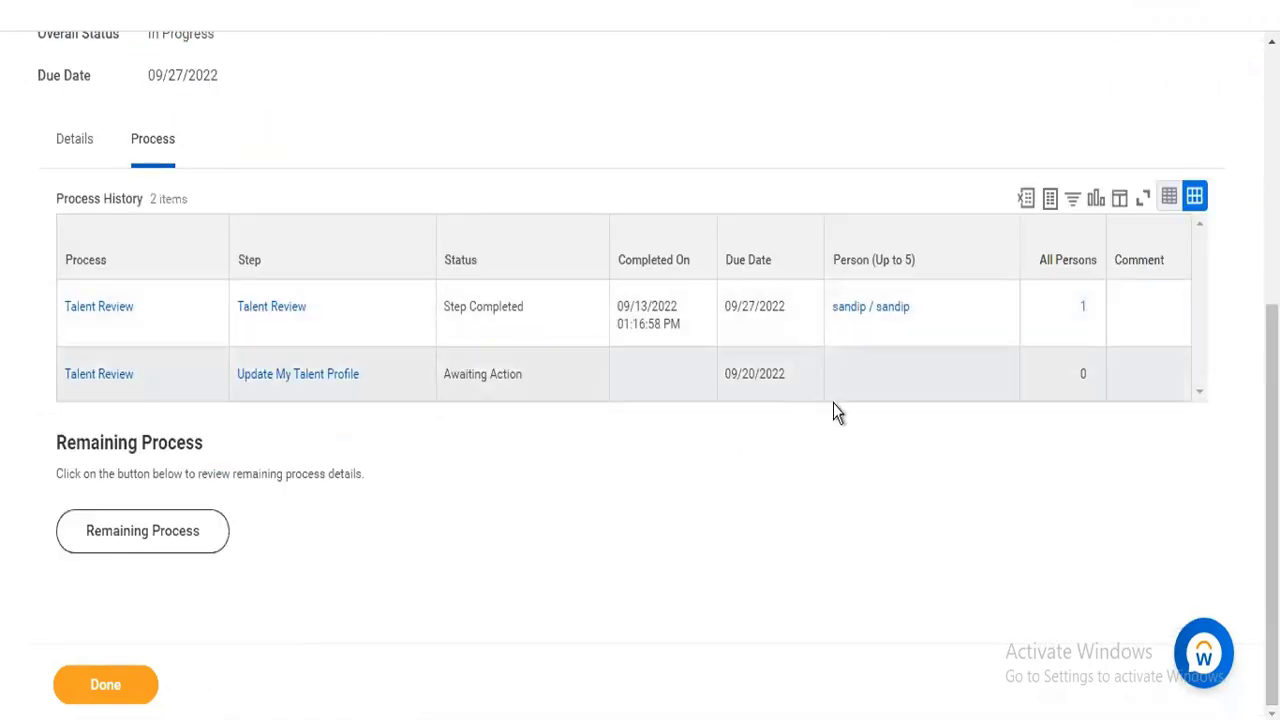
{"action": "left_click", "coordinate": [127, 548]}
{"action": "left_click", "coordinate": [147, 381]}
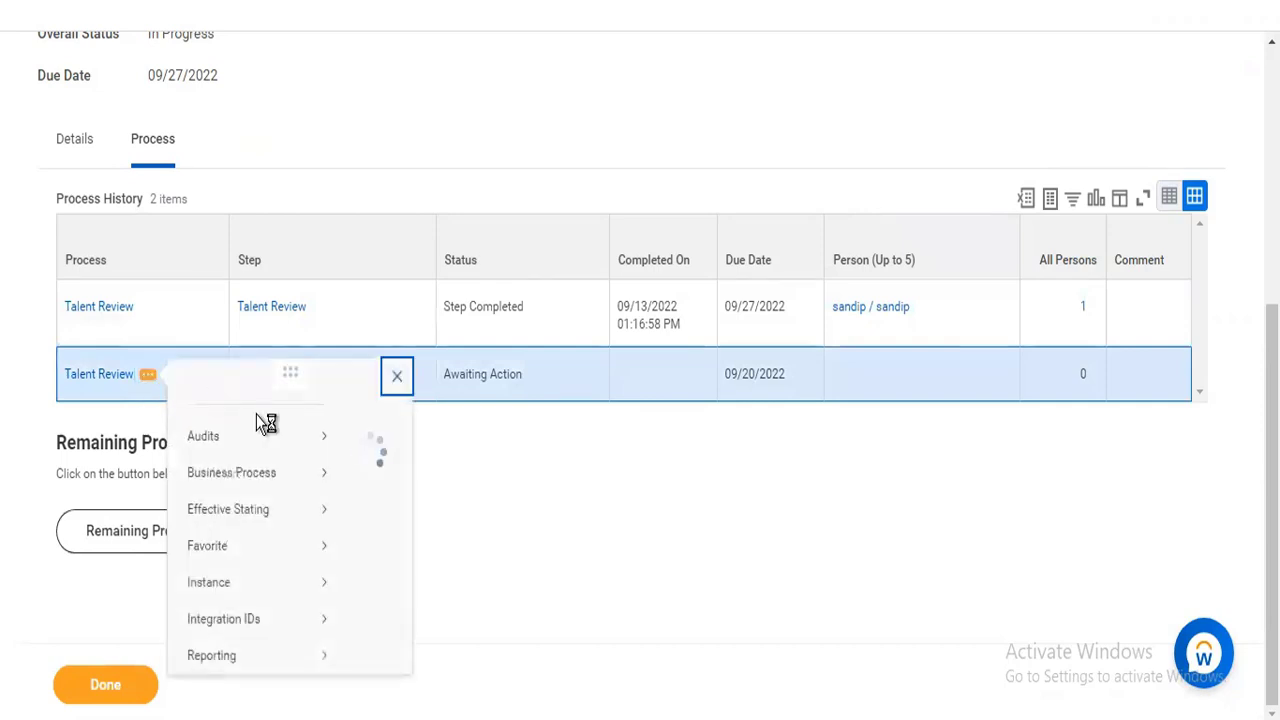
- View the Talent Review definition, checking its 2 Weeks due date and 1 Week steps
{"action": "mouse_move", "coordinate": [277, 498]}
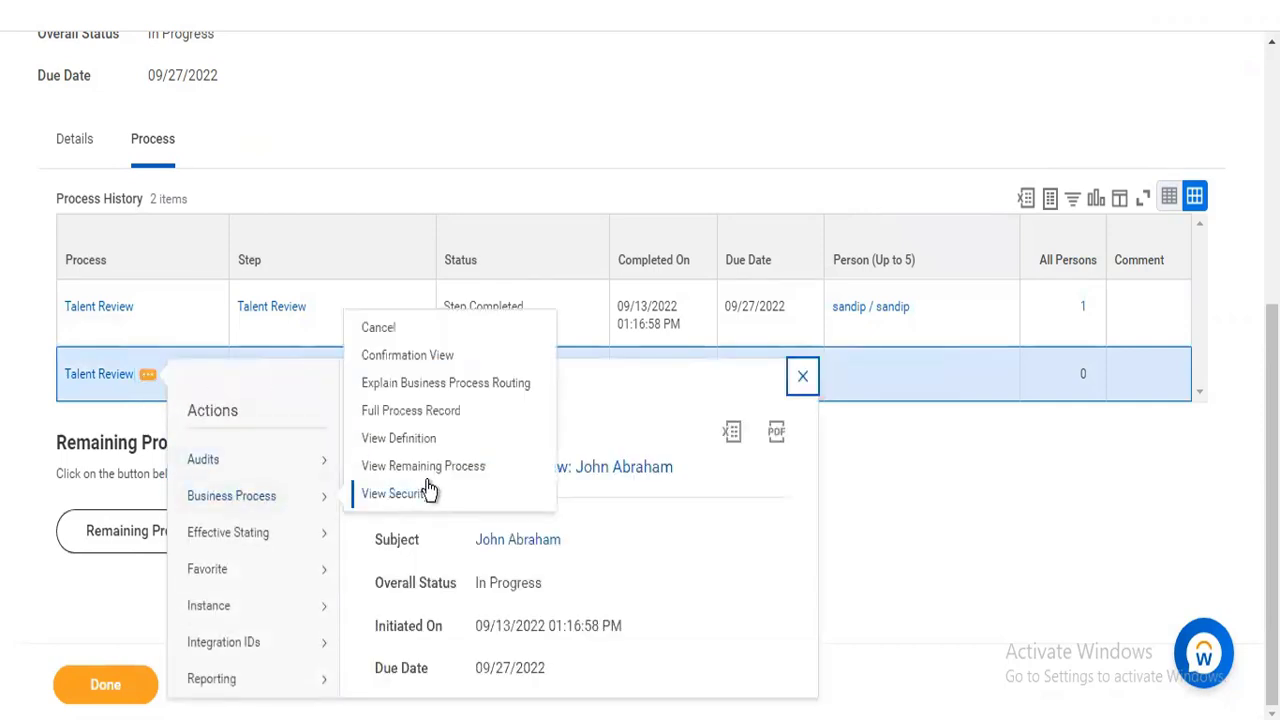
{"action": "left_click", "coordinate": [420, 440]}
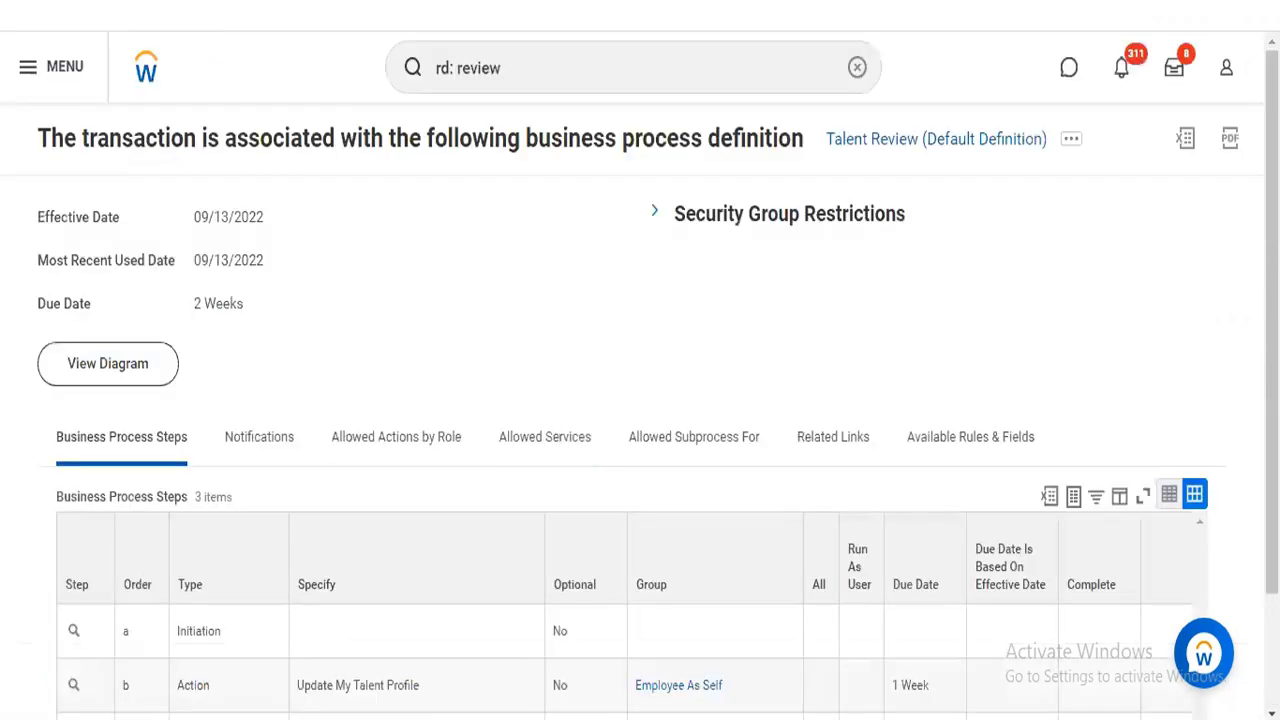
{"action": "scroll", "coordinate": [519, 465], "scroll_direction": "down", "scroll_amount": 3}
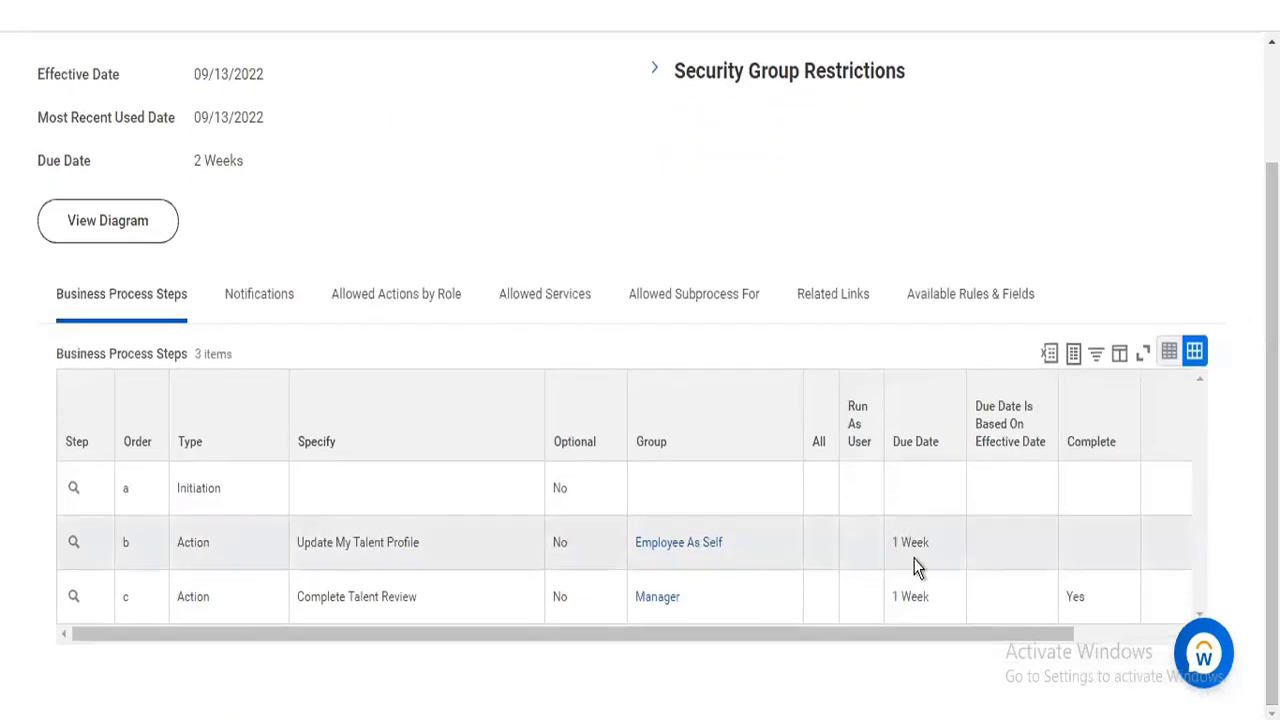
{"action": "mouse_move", "coordinate": [928, 521]}
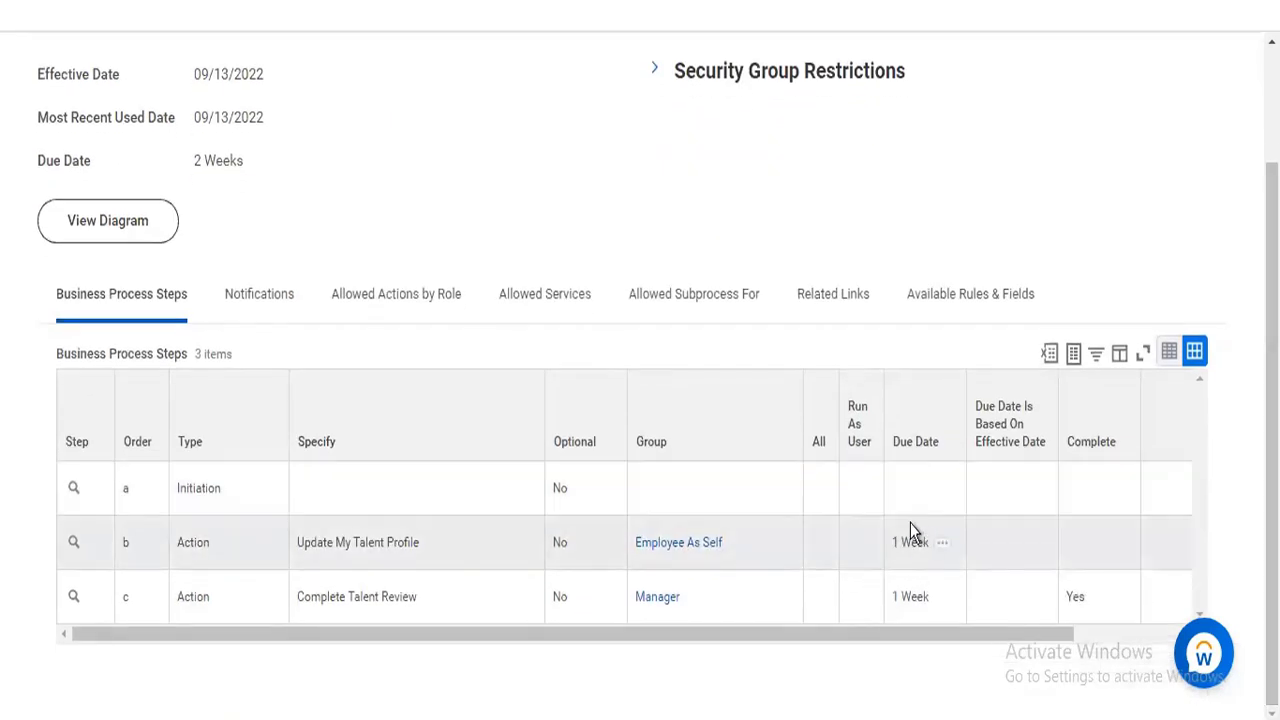
{"action": "mouse_move", "coordinate": [899, 544]}
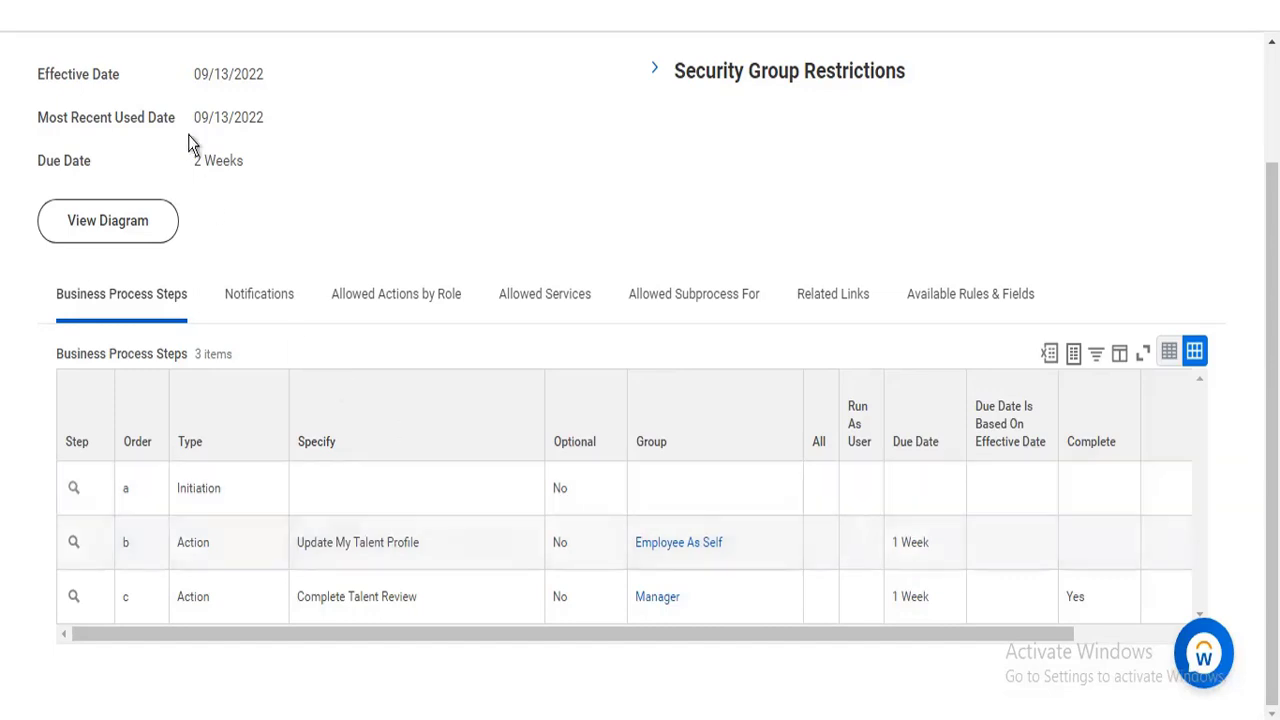
{"action": "left_click_drag", "start_coordinate": [190, 162], "coordinate": [242, 158]}
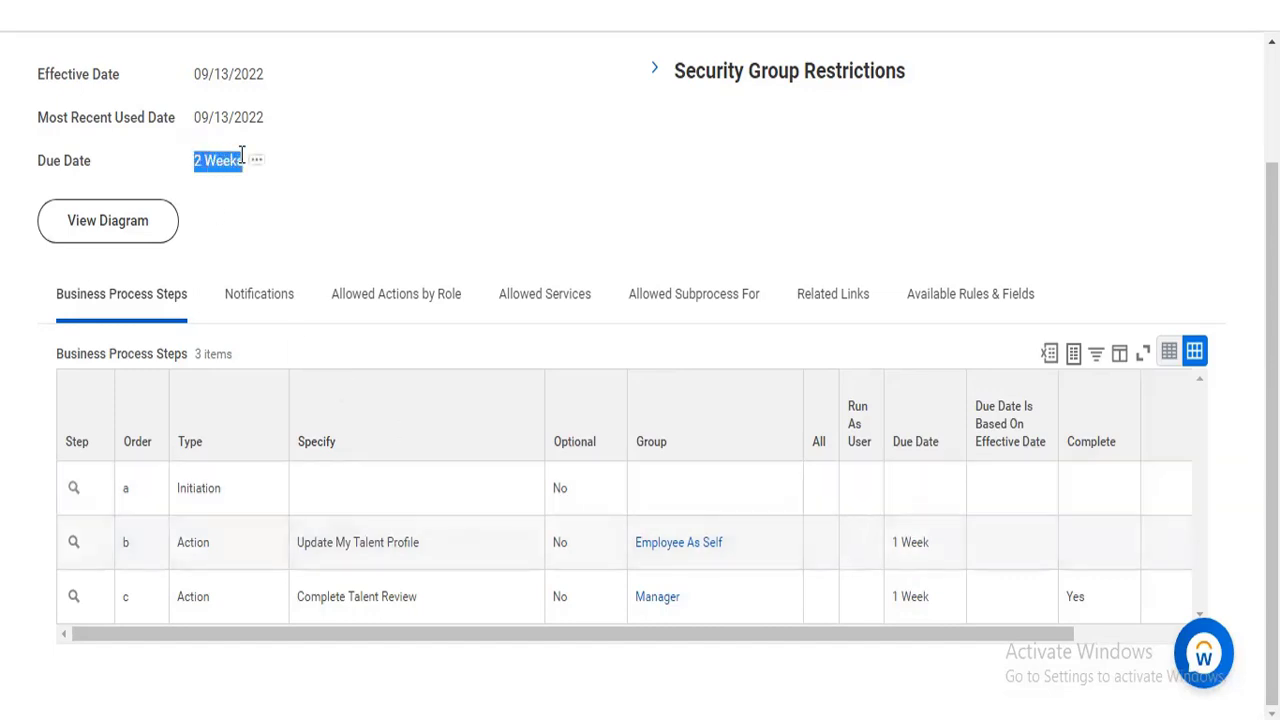
{"action": "scroll", "coordinate": [533, 206], "scroll_direction": "up", "scroll_amount": 2}
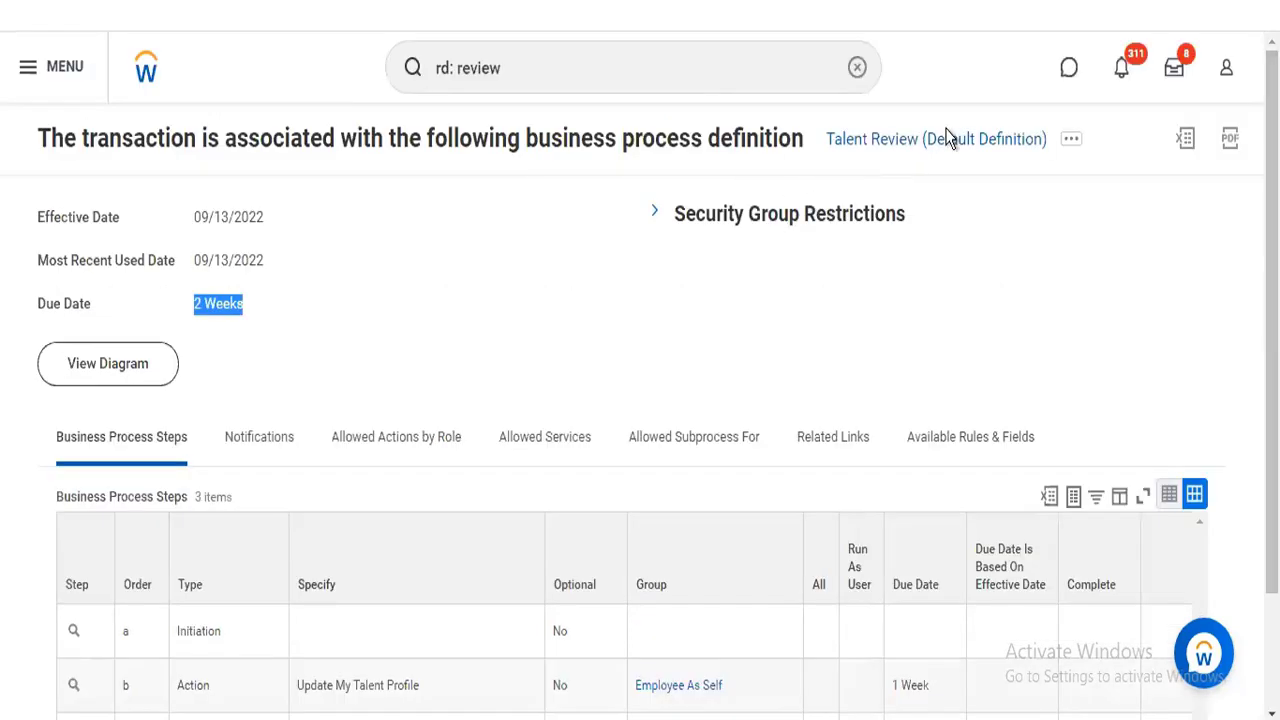
- Open the Talent Review (Default Definition) for editing via Business Process > Edit Definition
{"action": "left_click", "coordinate": [1072, 146]}
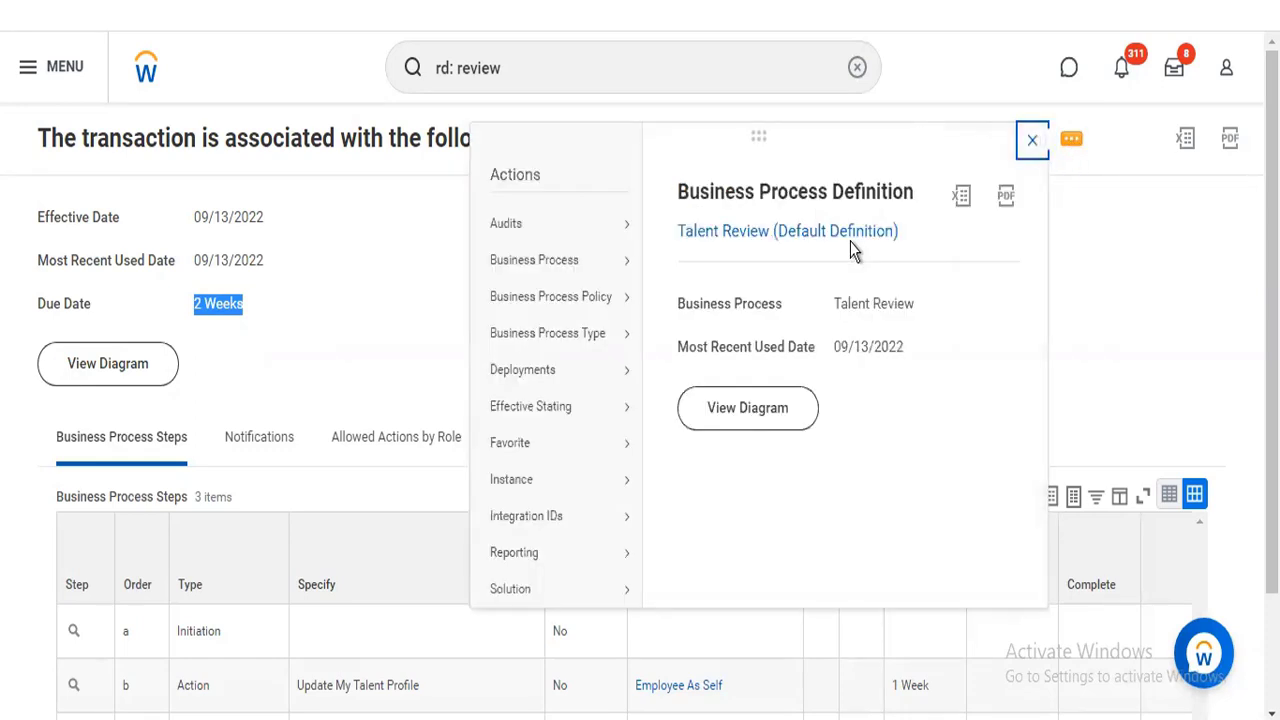
{"action": "mouse_move", "coordinate": [603, 274]}
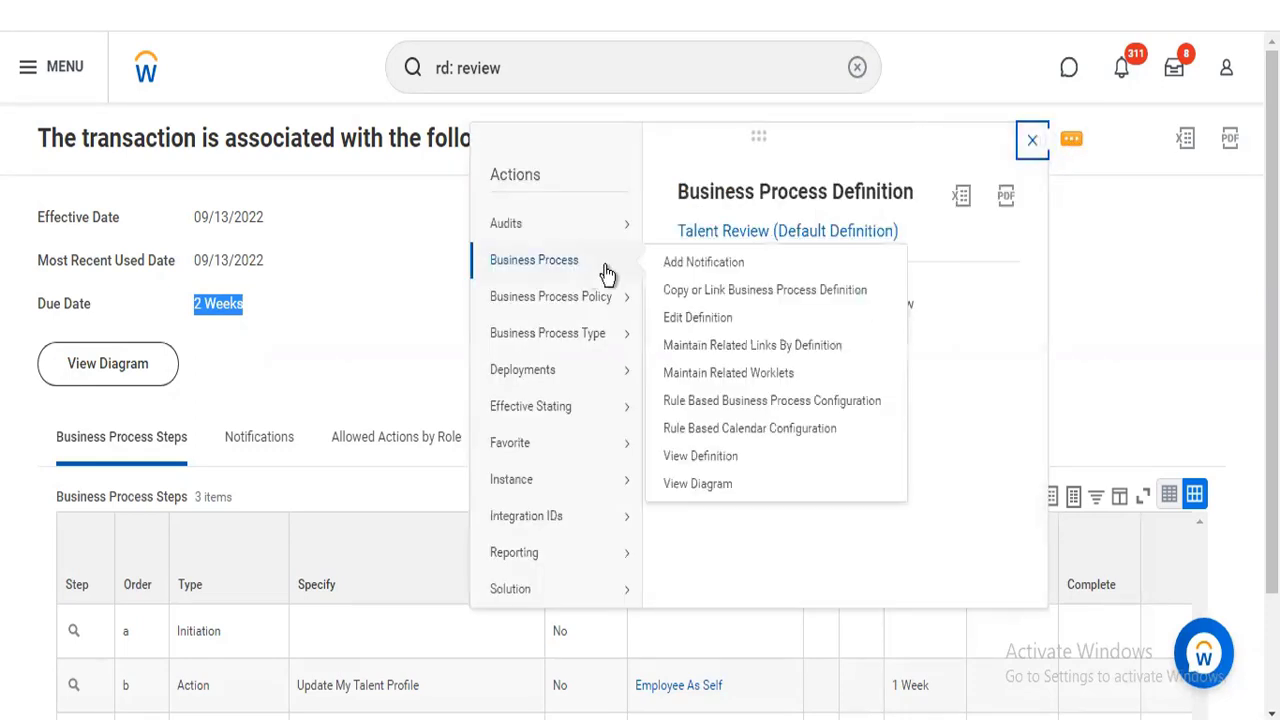
{"action": "left_click", "coordinate": [702, 314]}
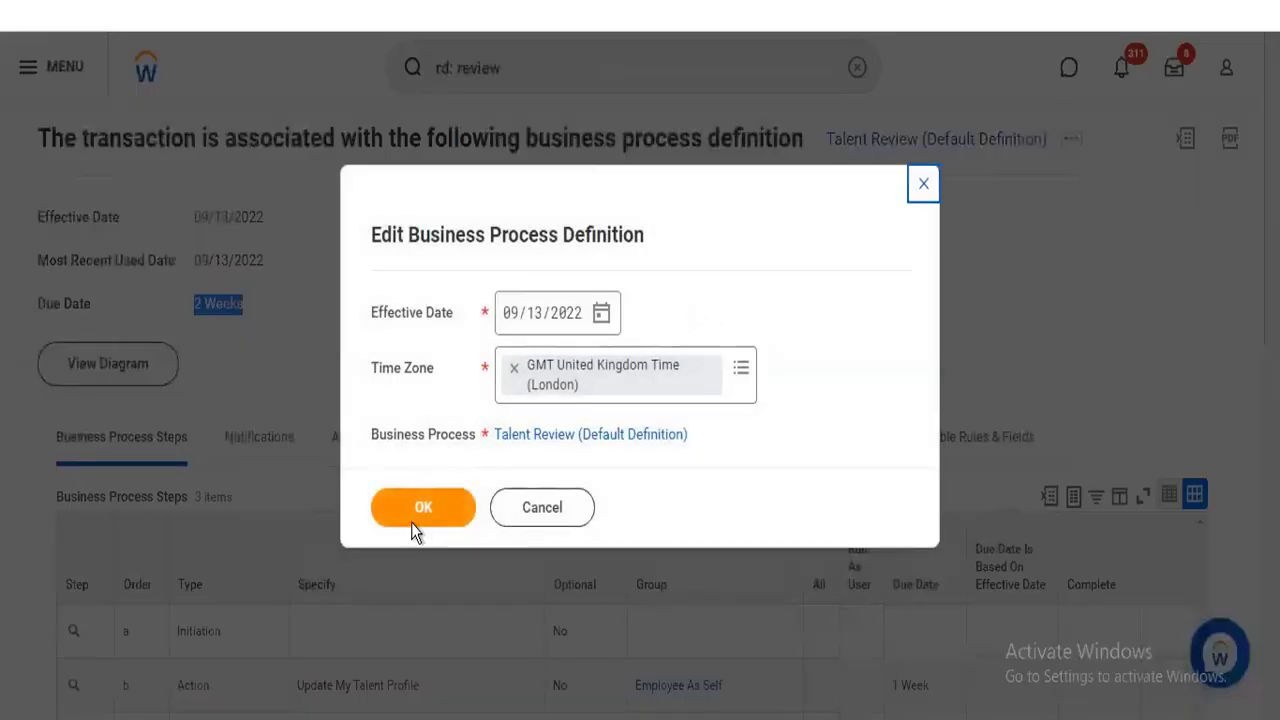
{"action": "left_click", "coordinate": [415, 530]}
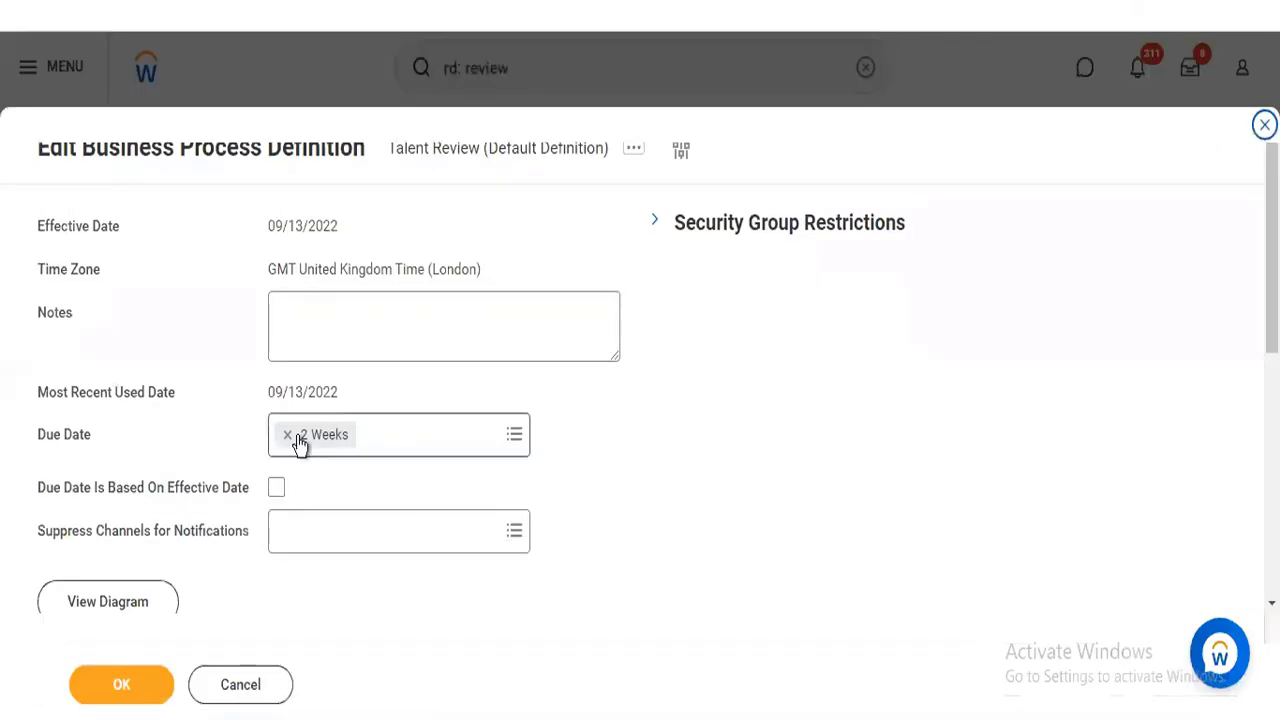
- Clear the 2 Weeks and both 1 Week due dates, save, and discard the later edit form
{"action": "left_click", "coordinate": [288, 437]}
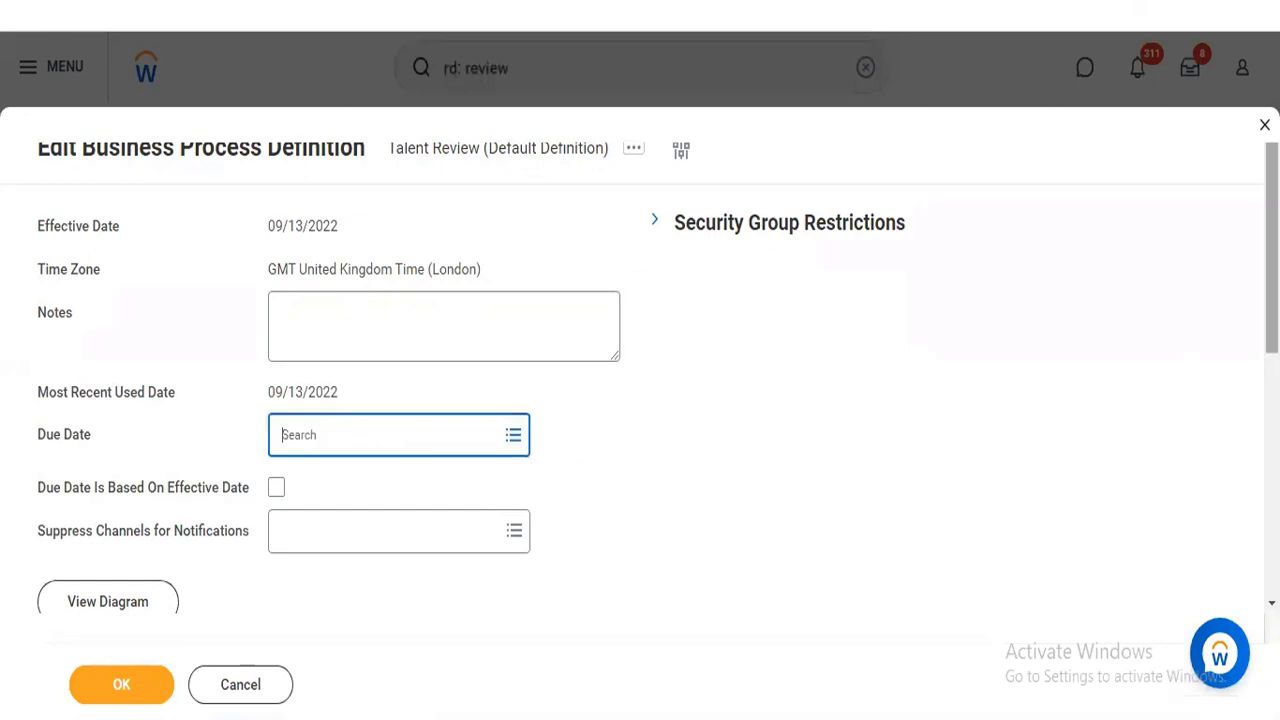
{"action": "scroll", "coordinate": [738, 601], "scroll_direction": "down", "scroll_amount": 4}
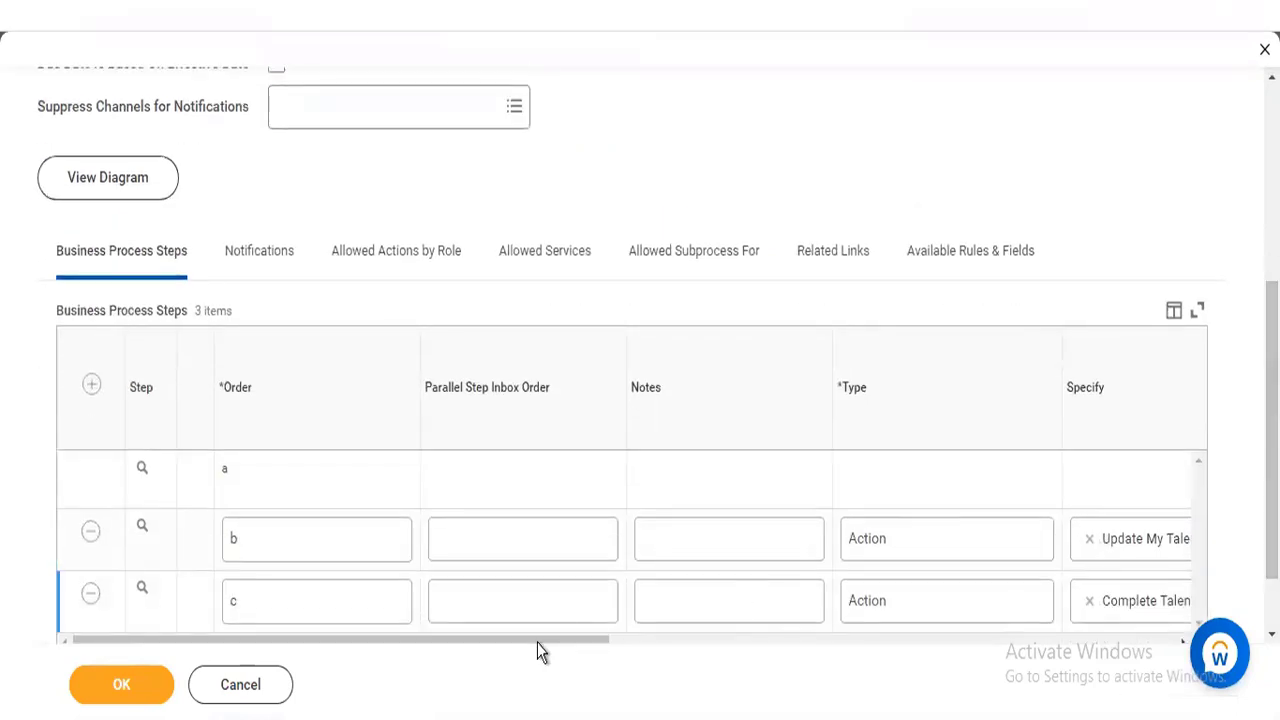
{"action": "left_click_drag", "start_coordinate": [537, 642], "coordinate": [900, 643]}
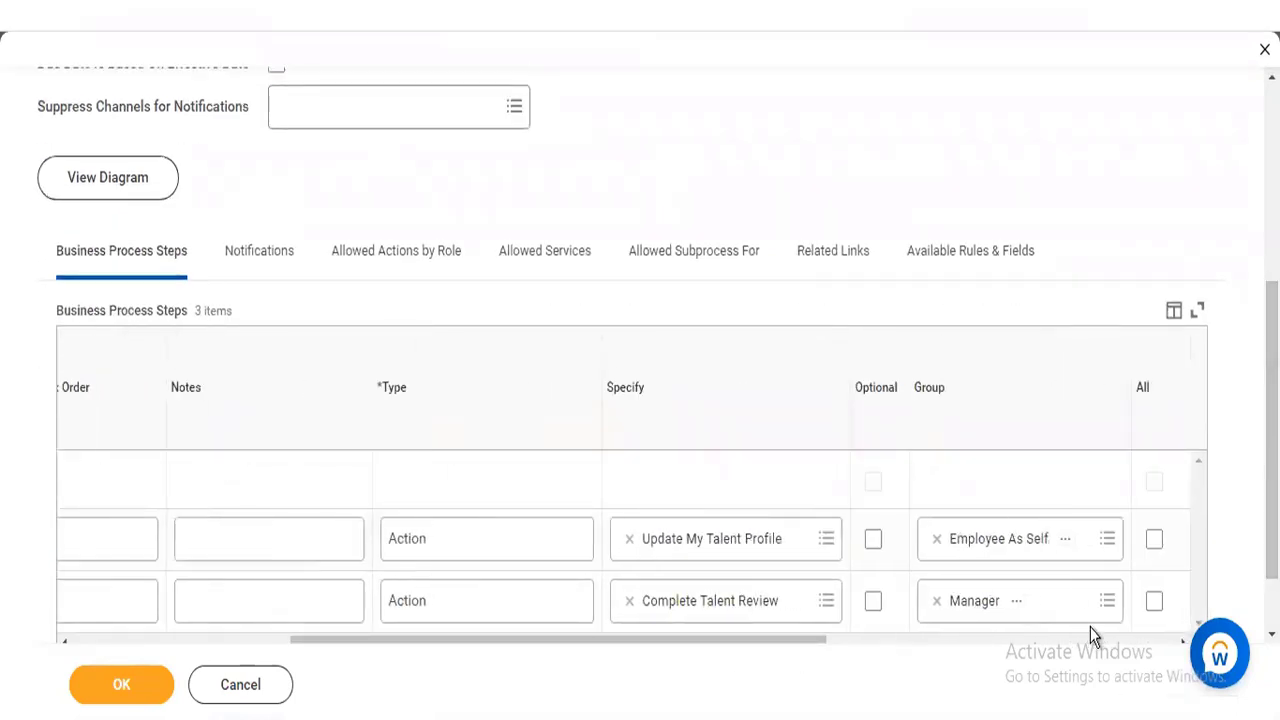
{"action": "scroll", "coordinate": [802, 549], "scroll_direction": "down", "scroll_amount": 1}
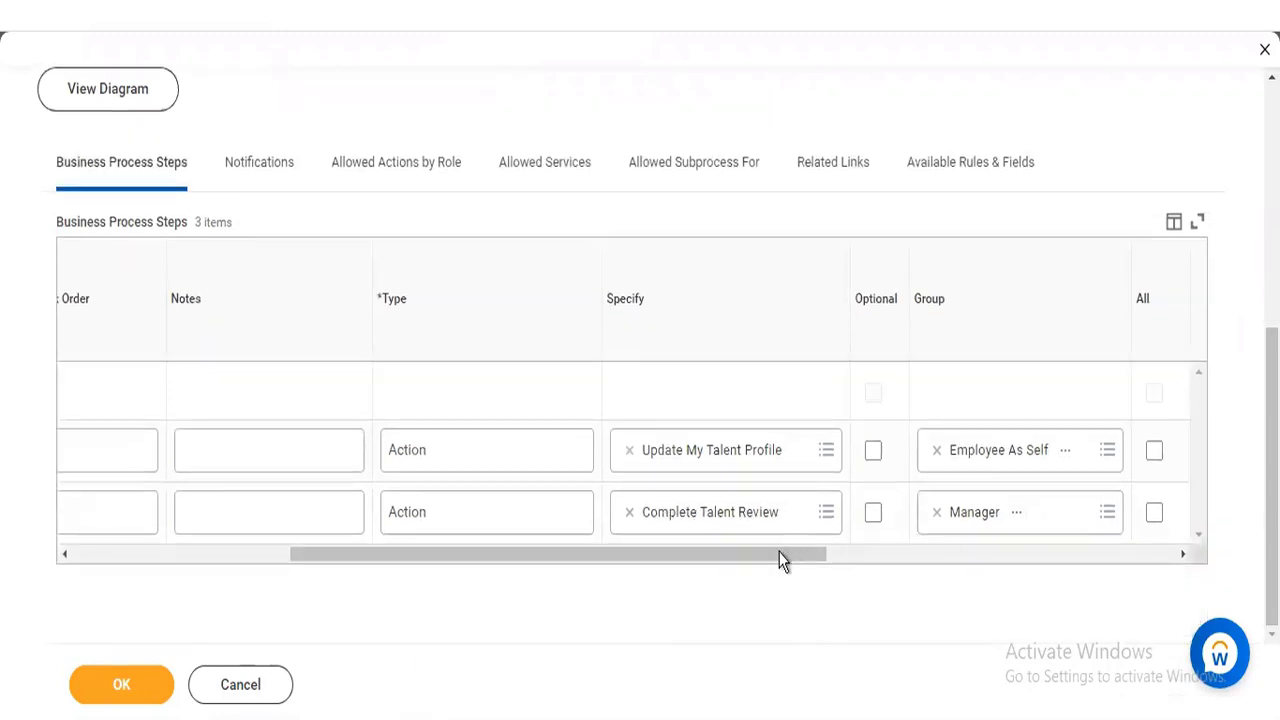
{"action": "left_click_drag", "start_coordinate": [780, 557], "coordinate": [960, 577]}
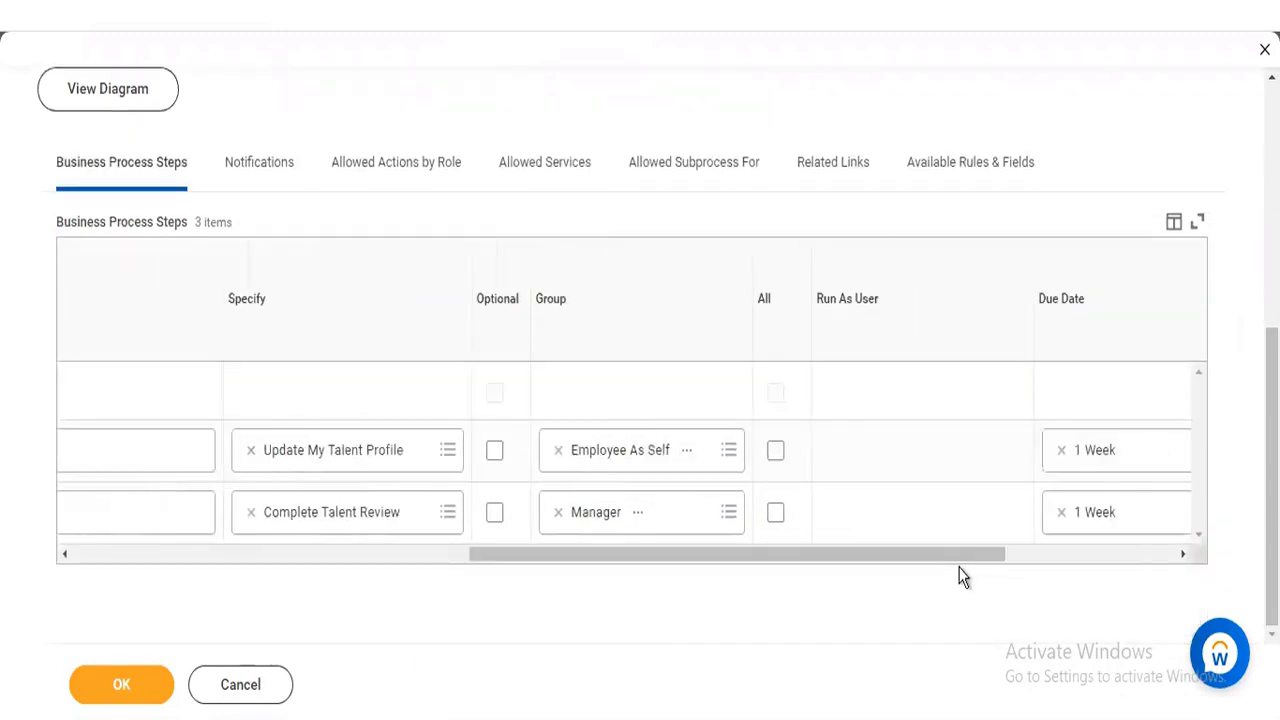
{"action": "left_click", "coordinate": [1061, 451]}
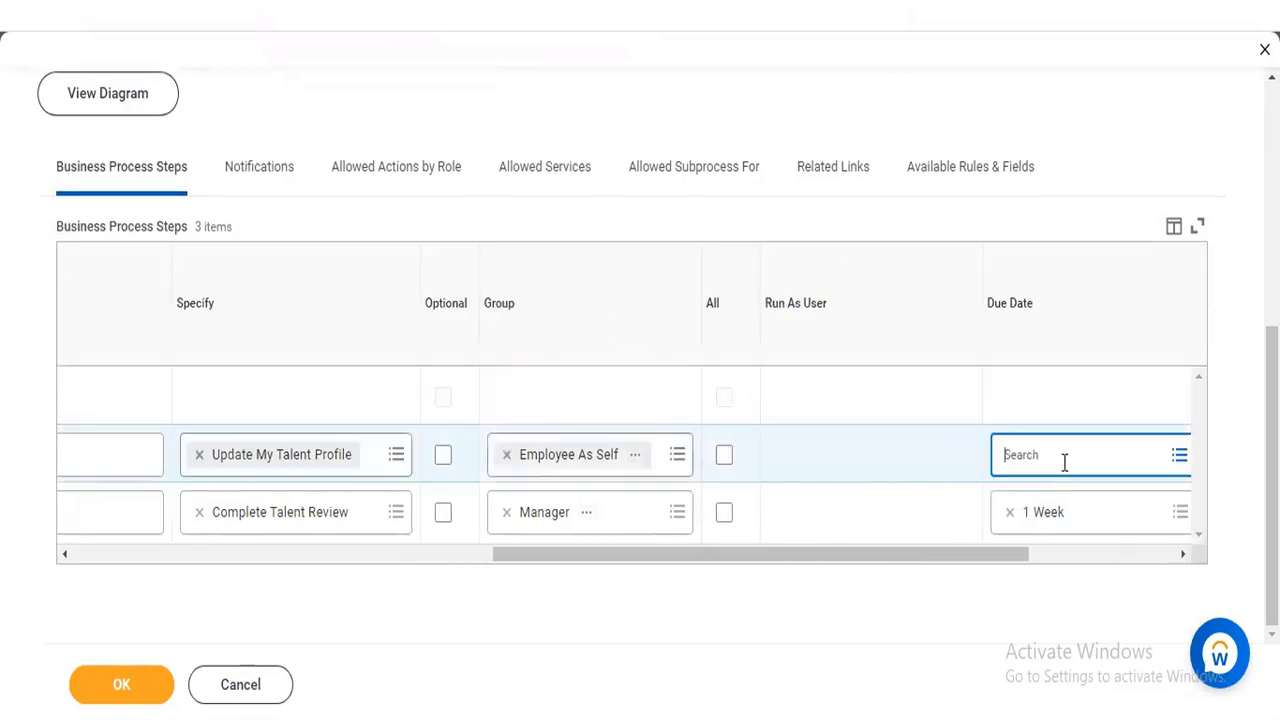
{"action": "left_click", "coordinate": [1008, 512]}
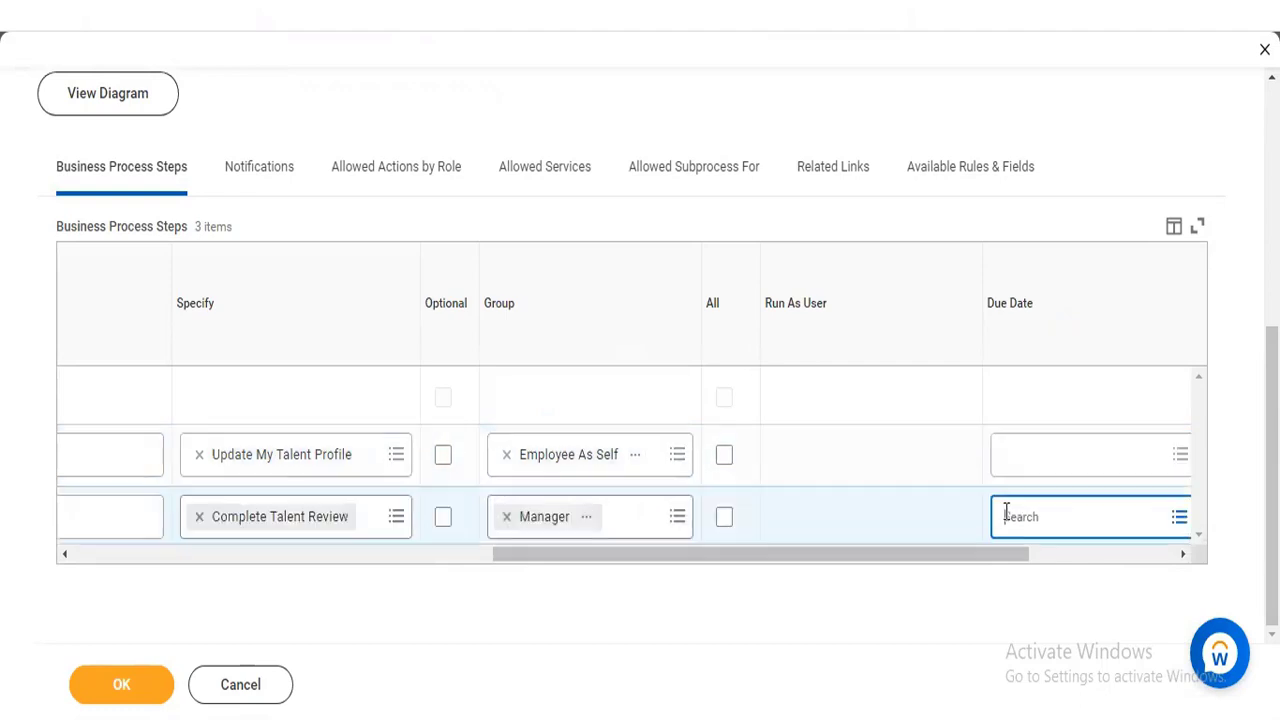
{"action": "left_click", "coordinate": [127, 684]}
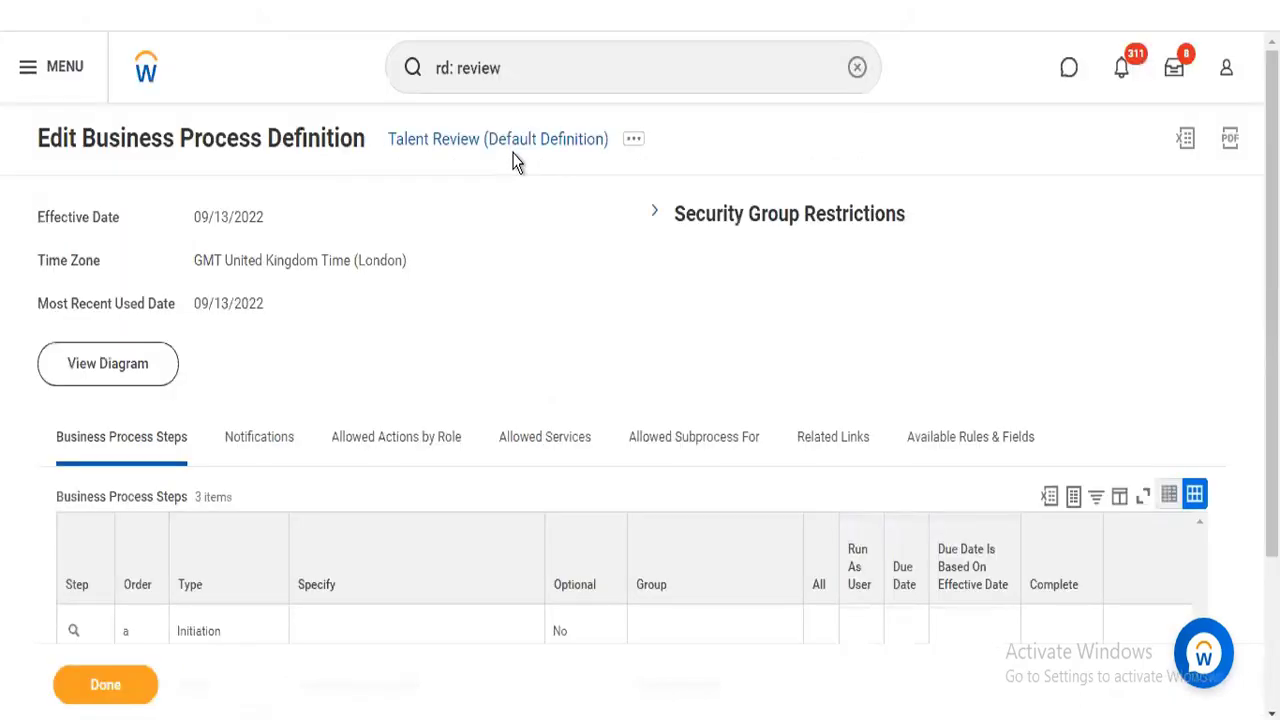
{"action": "left_click", "coordinate": [112, 694]}
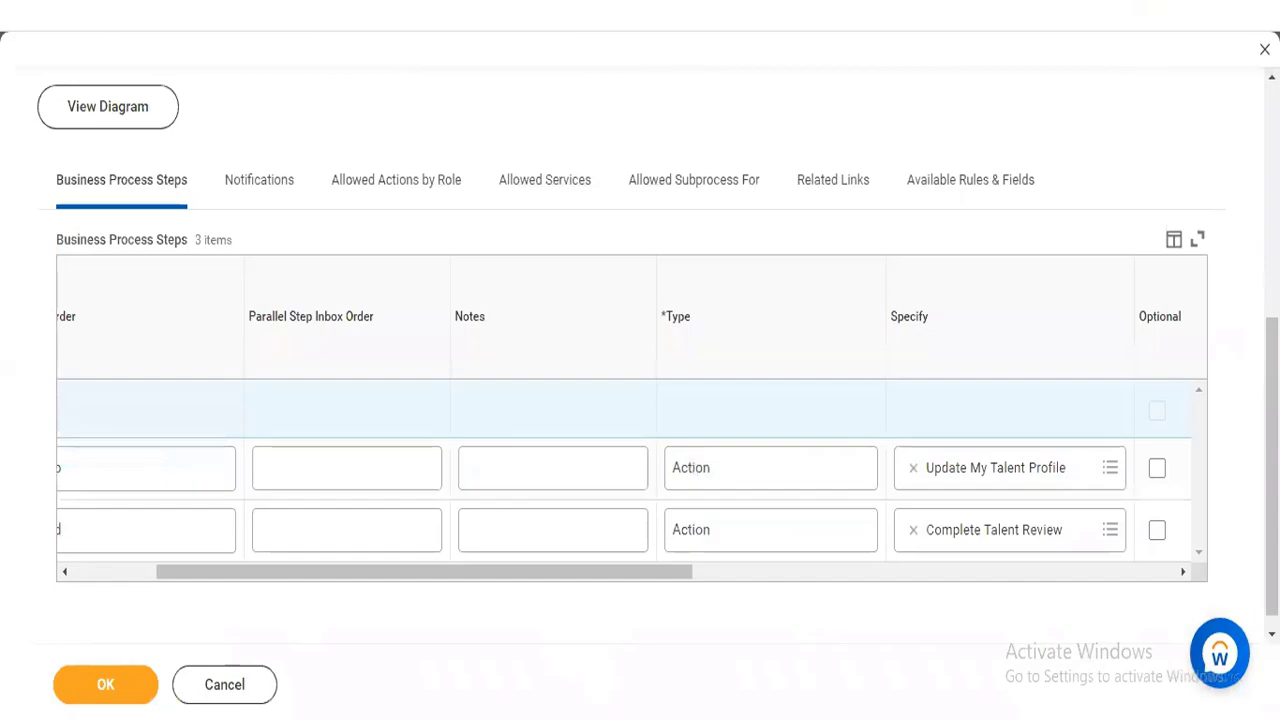
{"action": "left_click", "coordinate": [1265, 49]}
{"action": "left_click", "coordinate": [590, 432]}
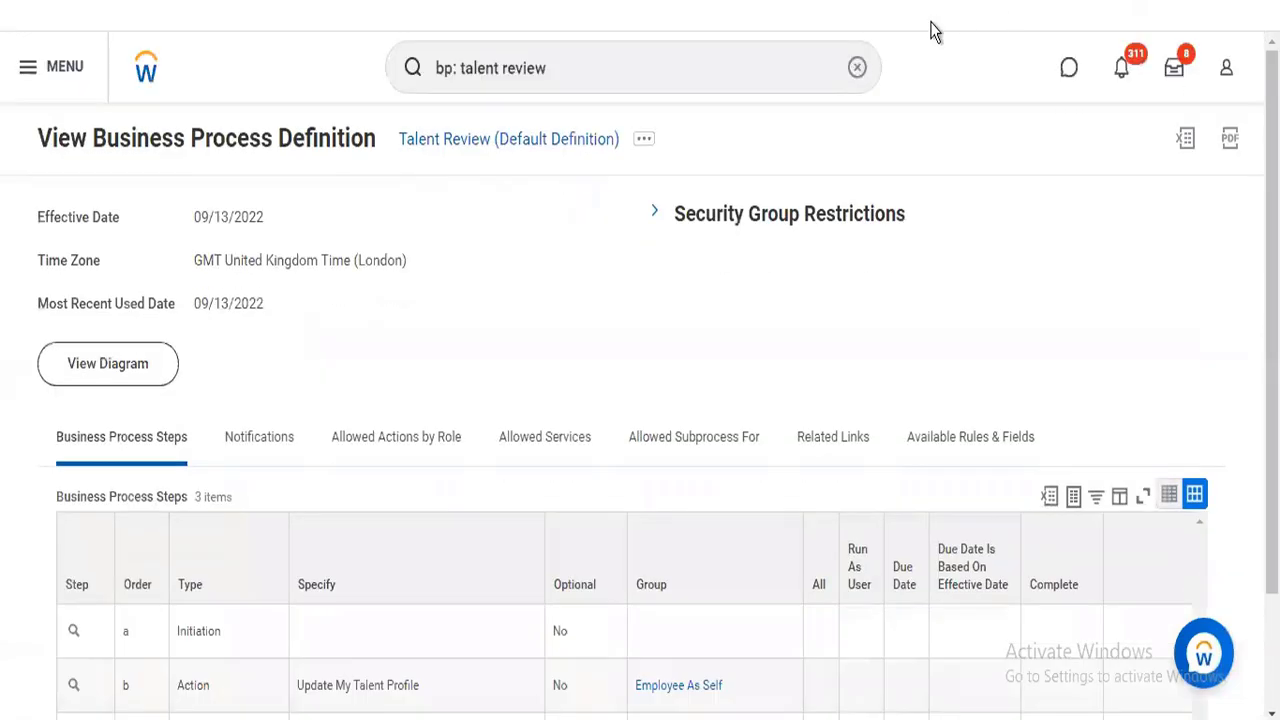
- Search 'start talent review' and open Start Talent Review for Worker
{"action": "left_click", "coordinate": [857, 67]}
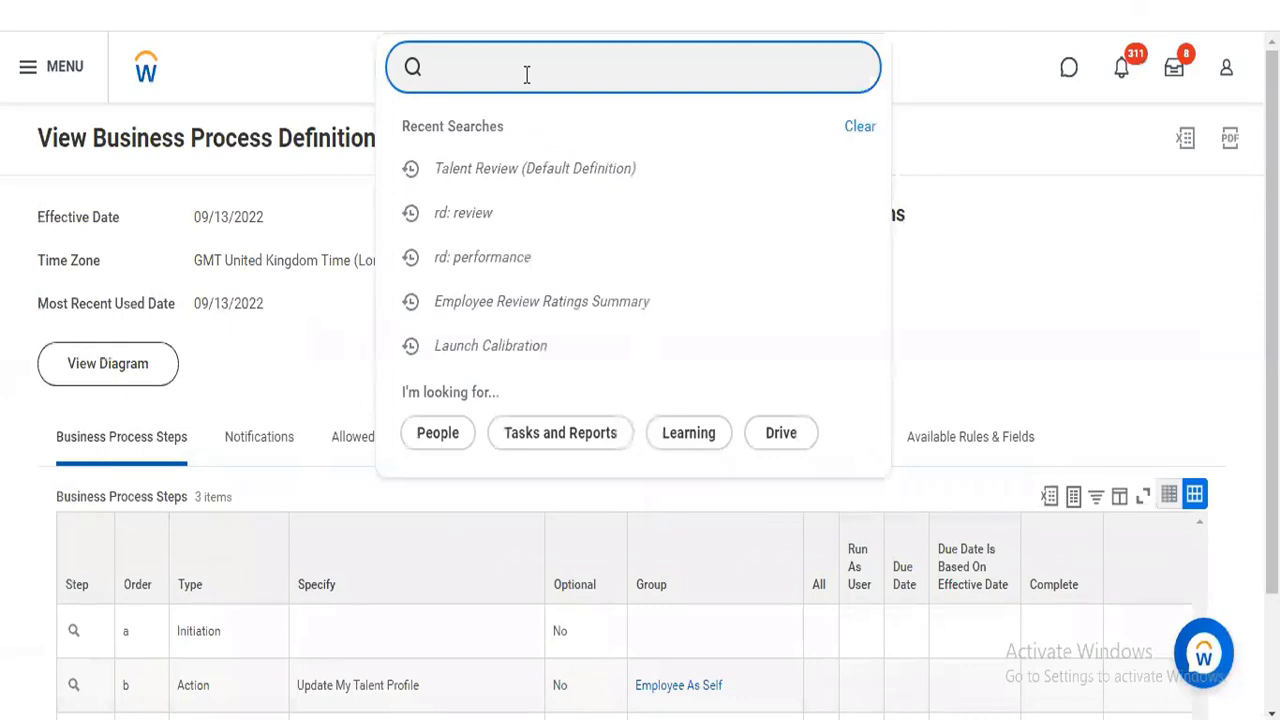
{"action": "type", "text": "star"}
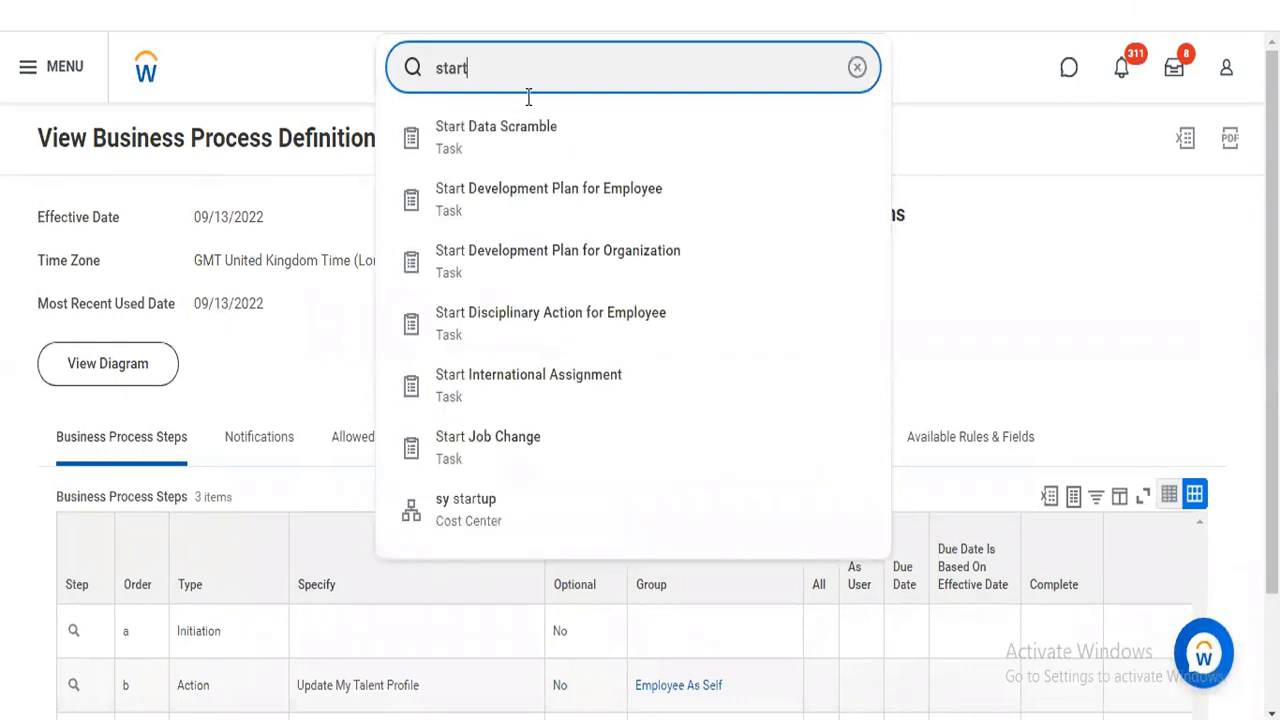
{"action": "type", "text": "t talent review"}
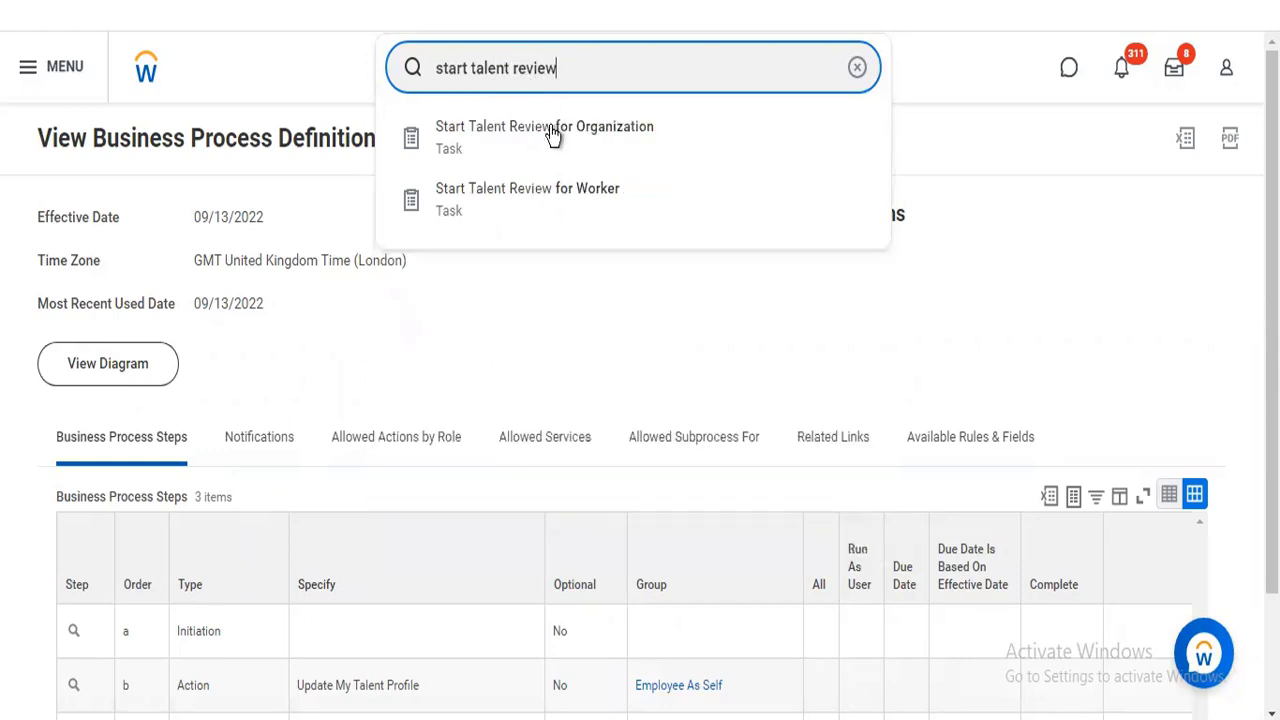
{"action": "left_click", "coordinate": [556, 192]}
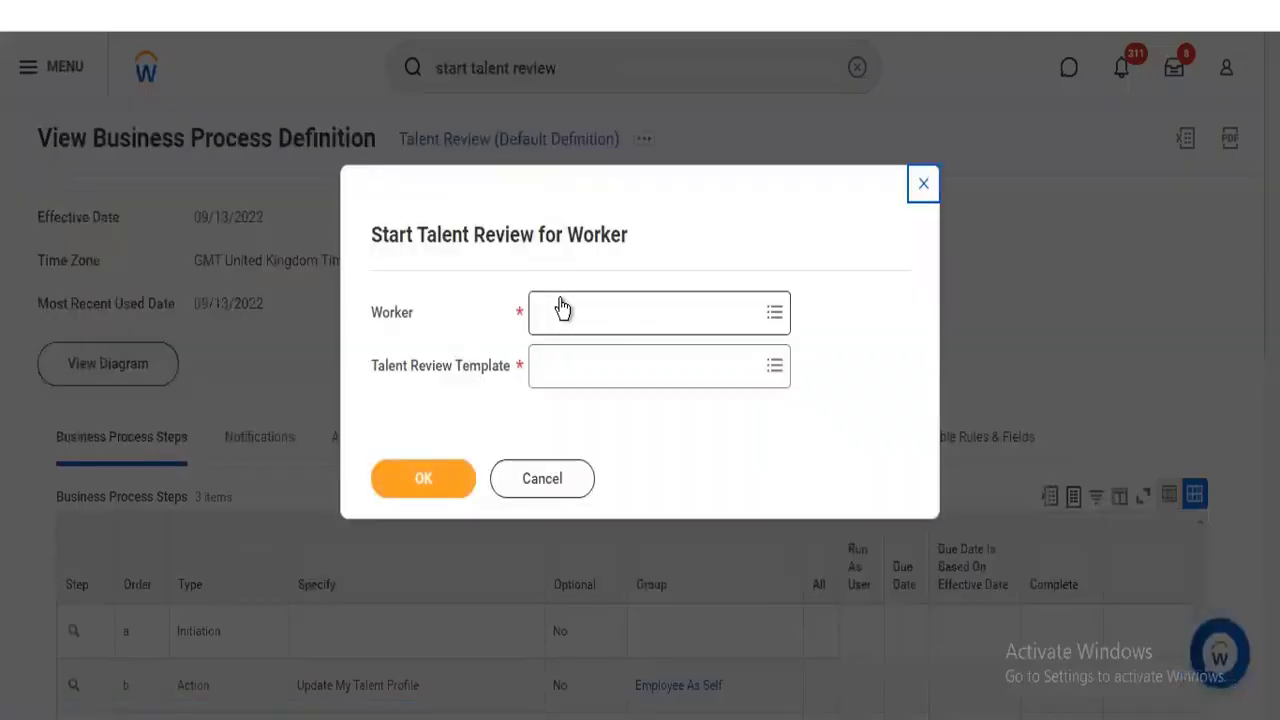
- Search workers by name and pick the active, non-terminated employee
{"action": "left_click", "coordinate": [561, 309]}
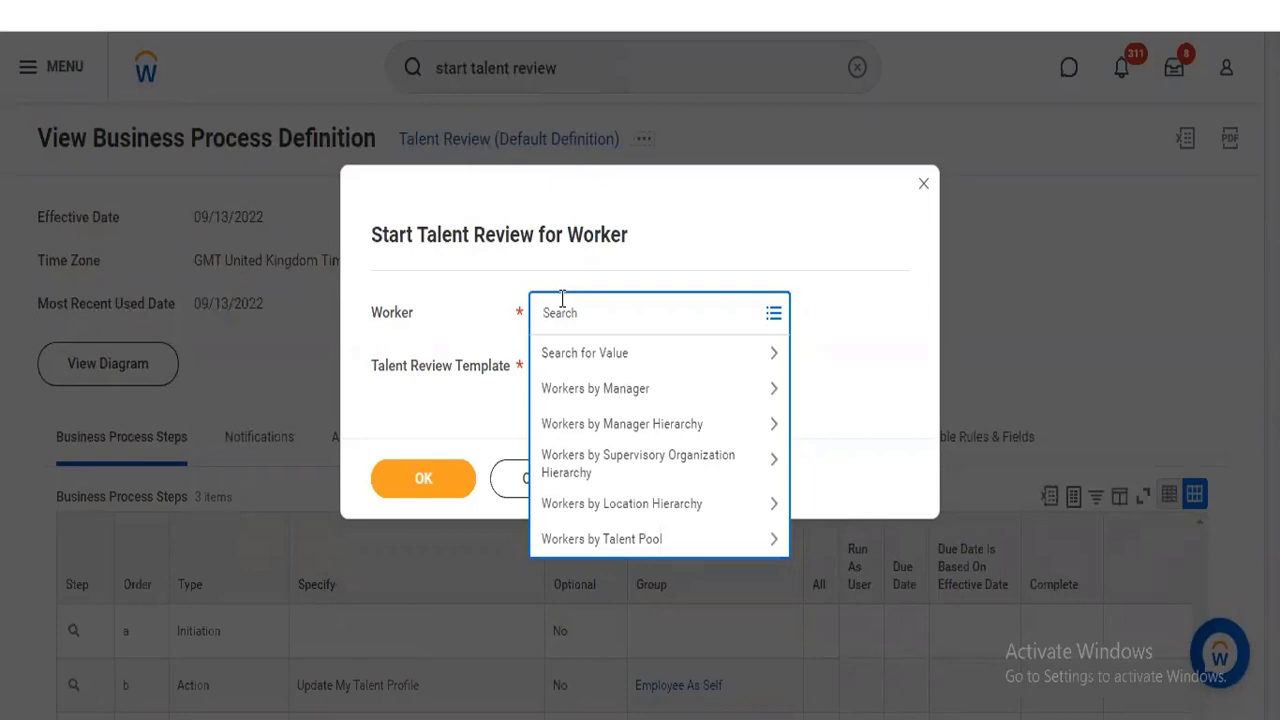
{"action": "type", "text": "john abrah"}
{"action": "key", "text": "Return"}
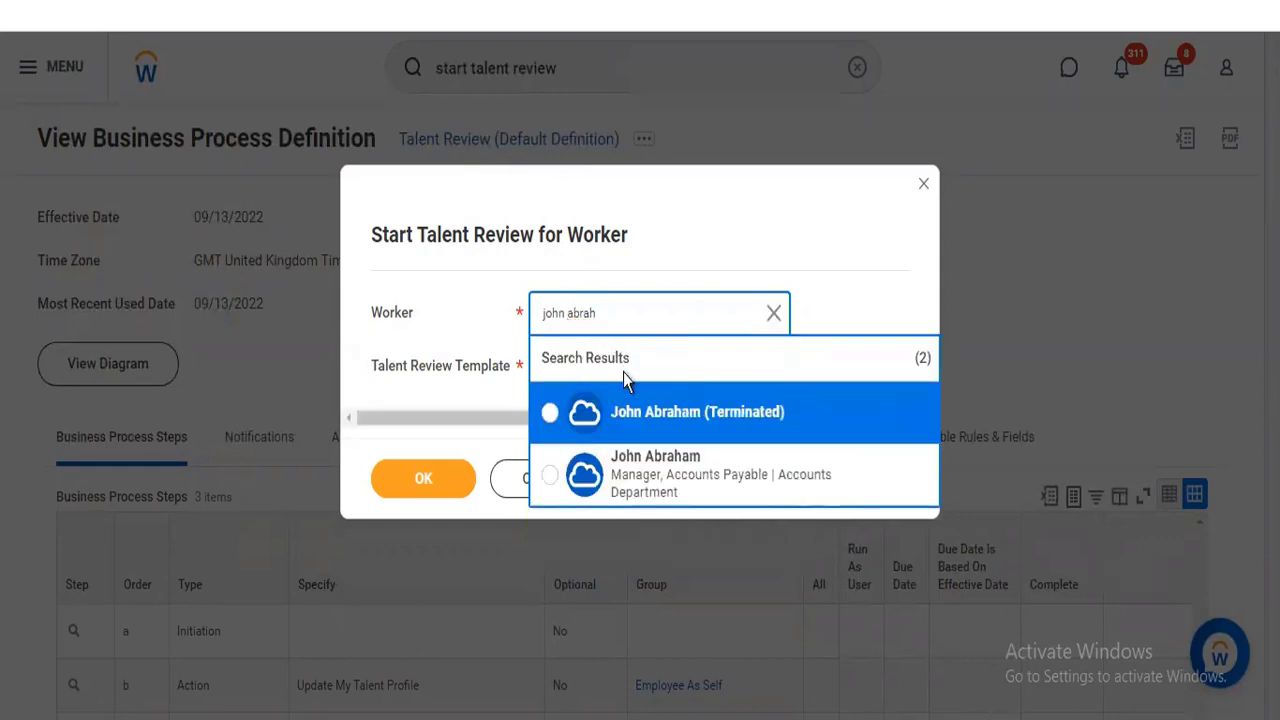
{"action": "left_click", "coordinate": [655, 472]}
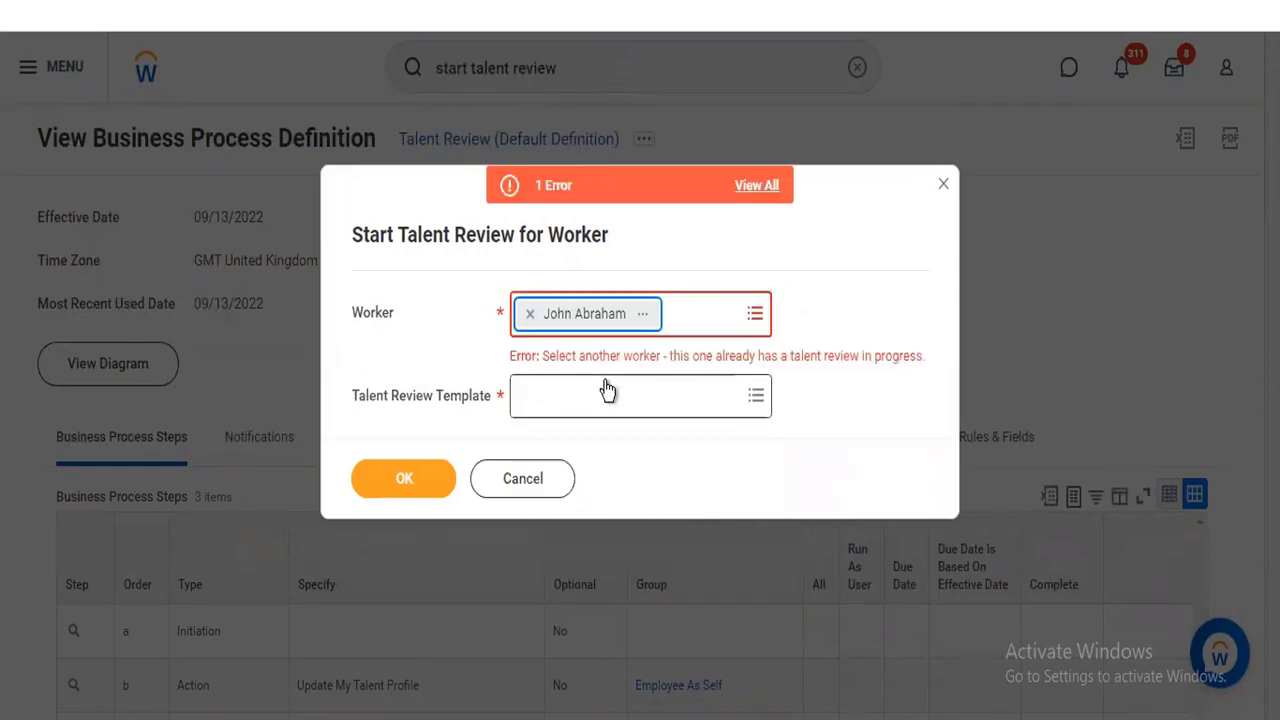
{"action": "right_click", "coordinate": [566, 322]}
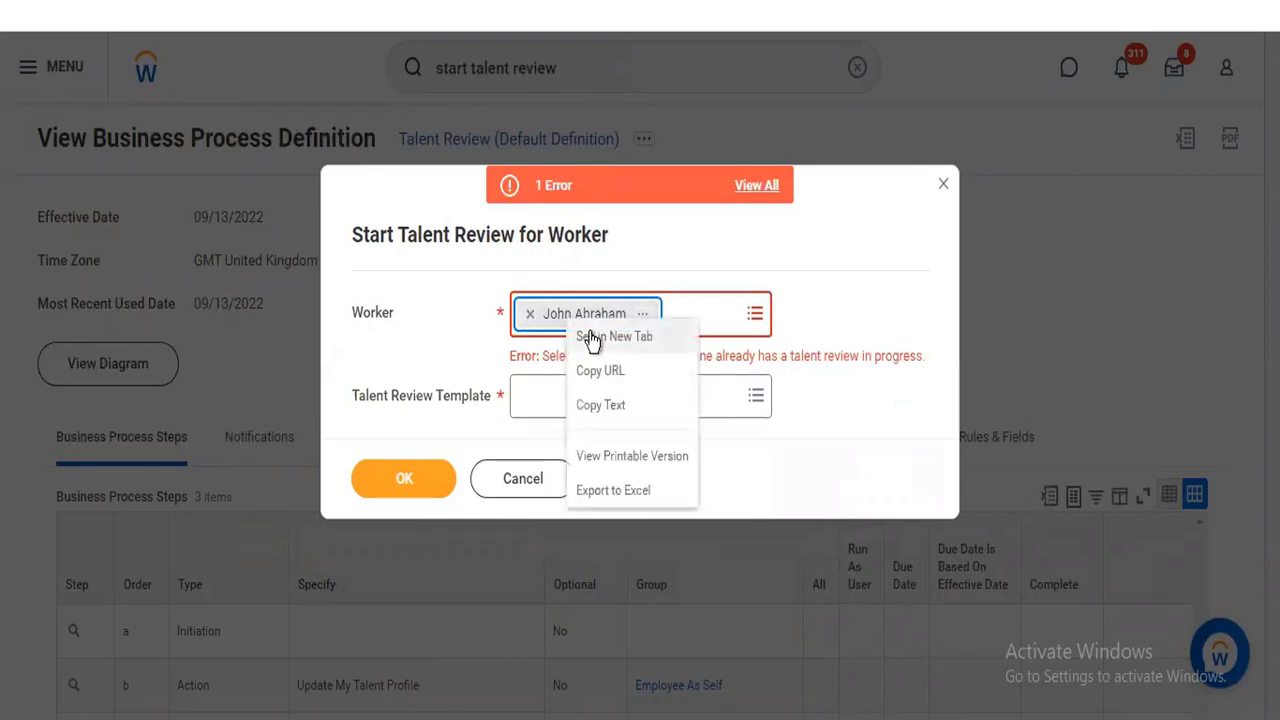
{"action": "left_click", "coordinate": [591, 337]}
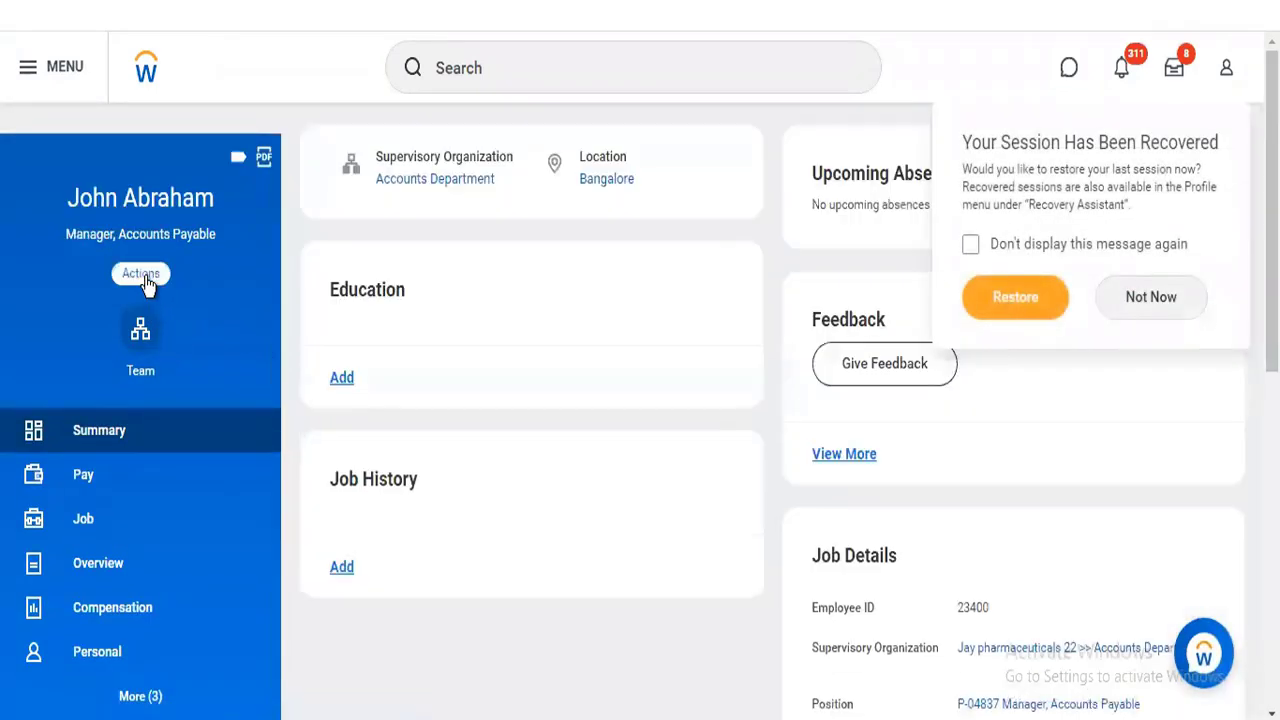
{"action": "left_click", "coordinate": [145, 278]}
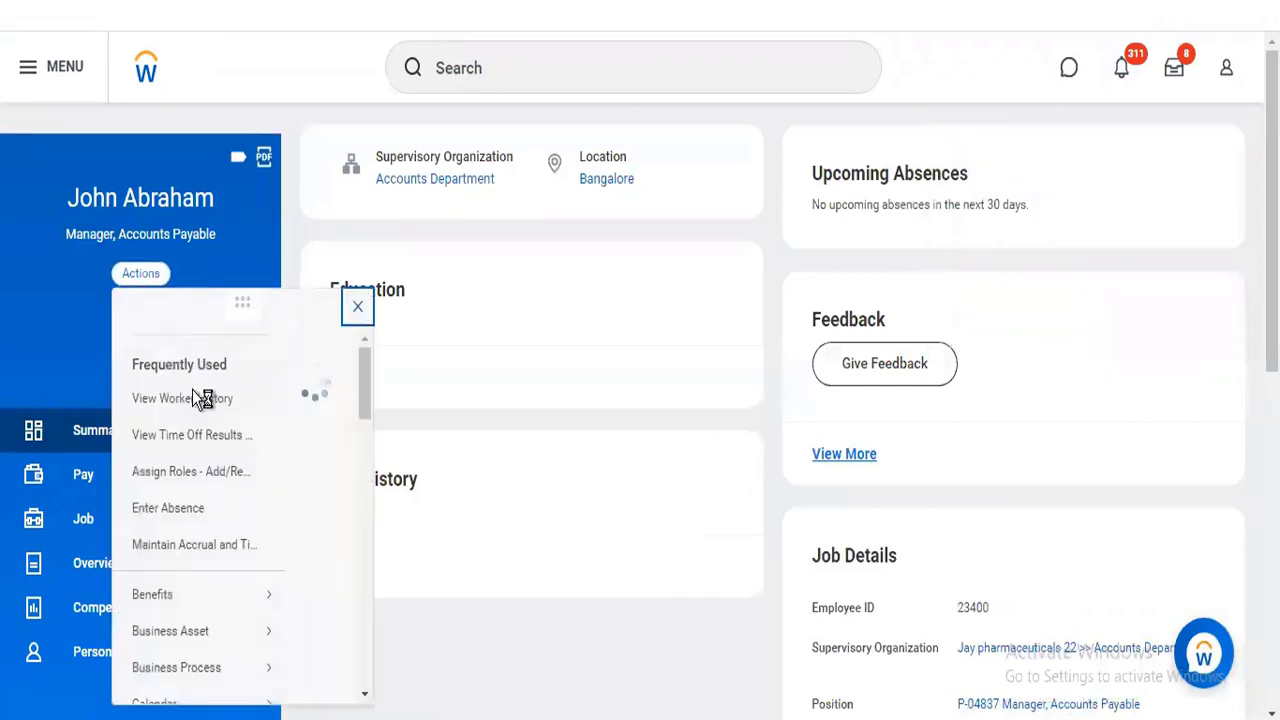
{"action": "left_click_drag", "start_coordinate": [752, 368], "coordinate": [760, 591]}
{"action": "mouse_move", "coordinate": [200, 655]}
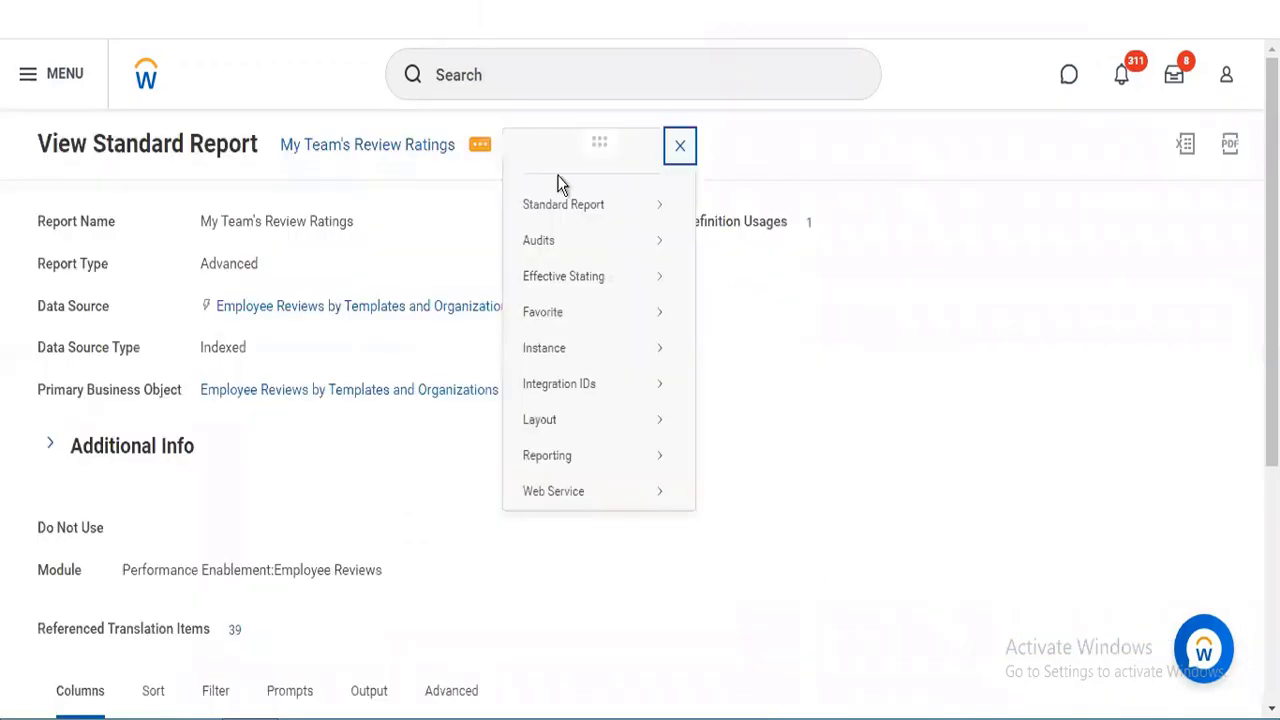
{"action": "mouse_move", "coordinate": [562, 204]}
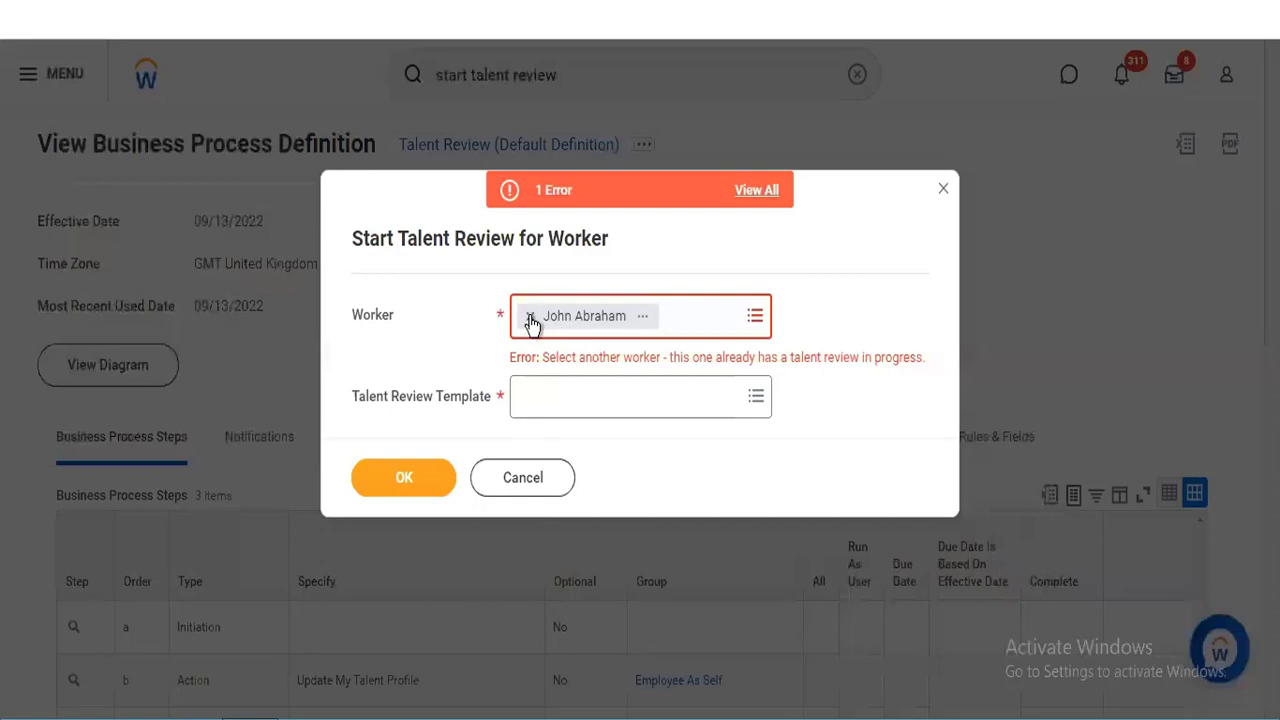
- Replace the worker with the Director, Sales Operations found by name search
{"action": "left_click", "coordinate": [531, 318]}
{"action": "left_click", "coordinate": [572, 314]}
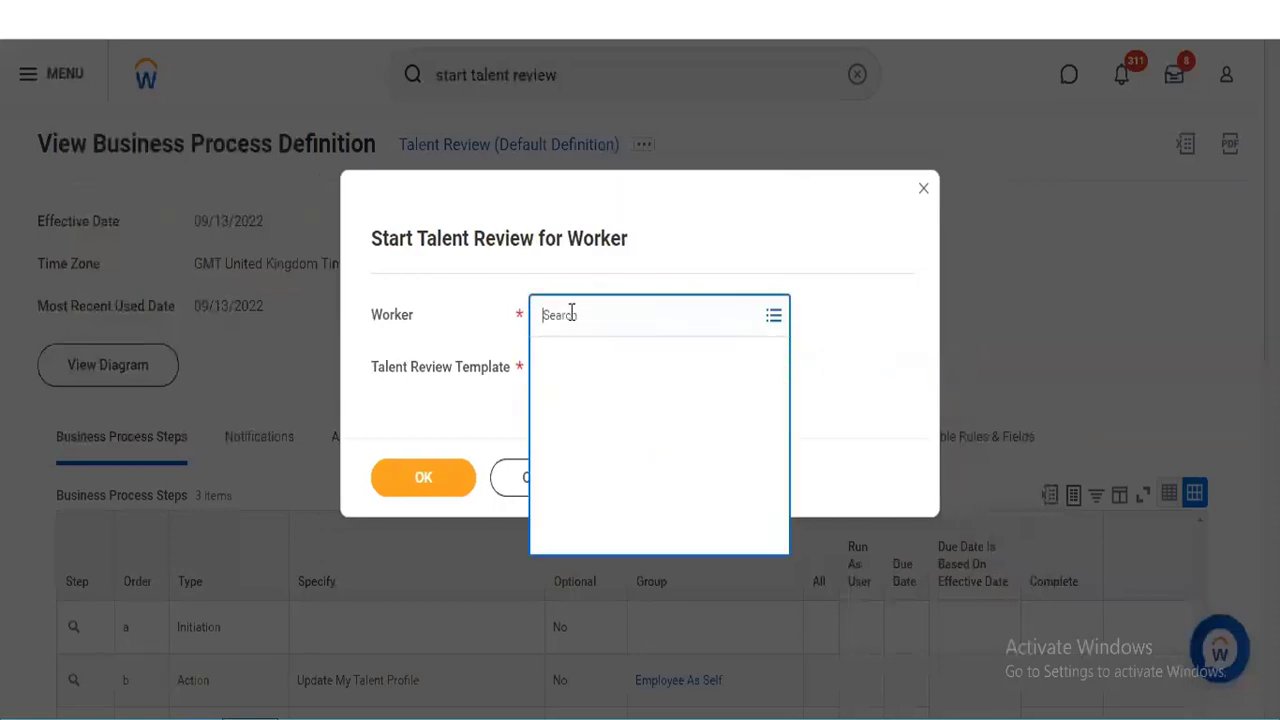
{"action": "type", "text": "mark"}
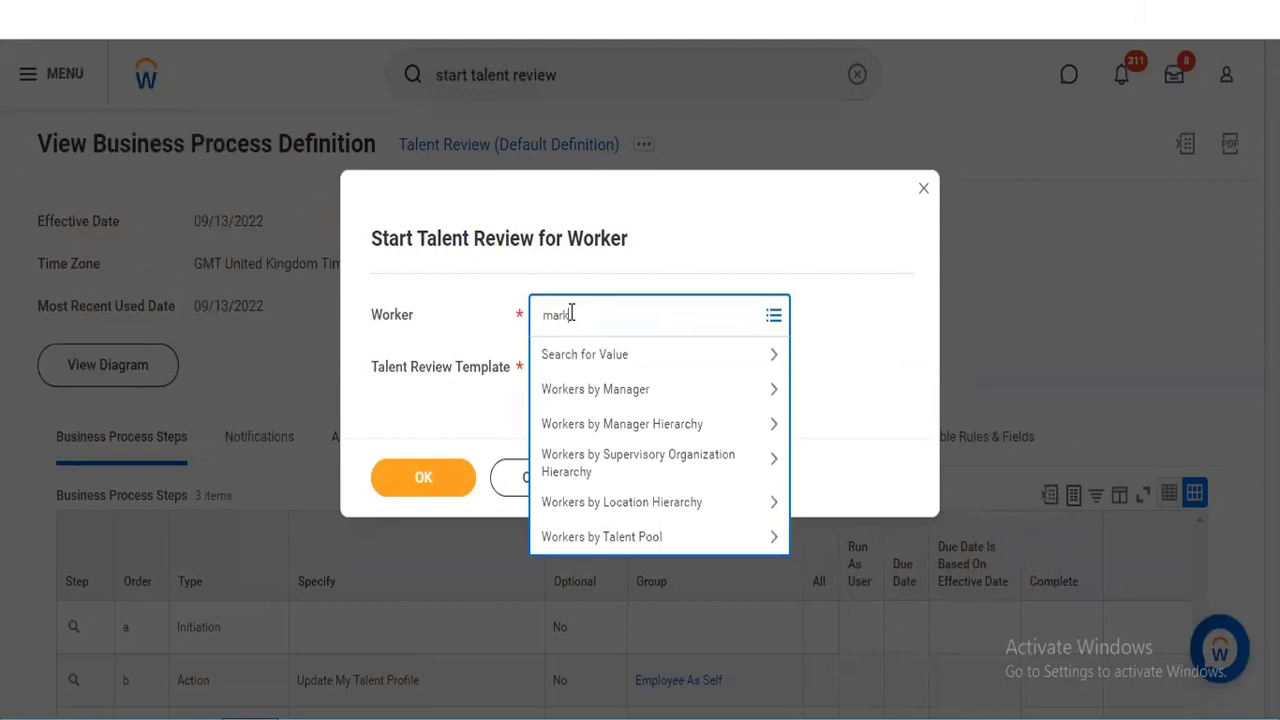
{"action": "key", "text": "Return"}
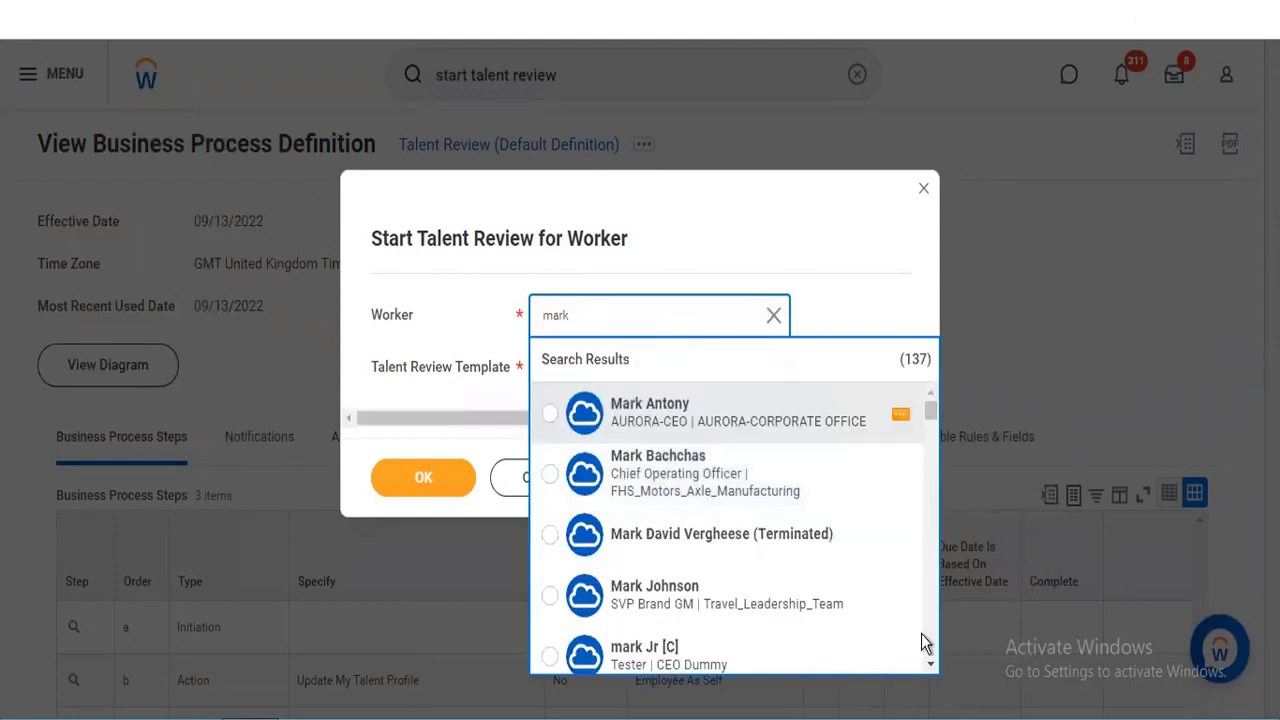
{"action": "scroll", "coordinate": [930, 668], "scroll_direction": "down", "scroll_amount": 2}
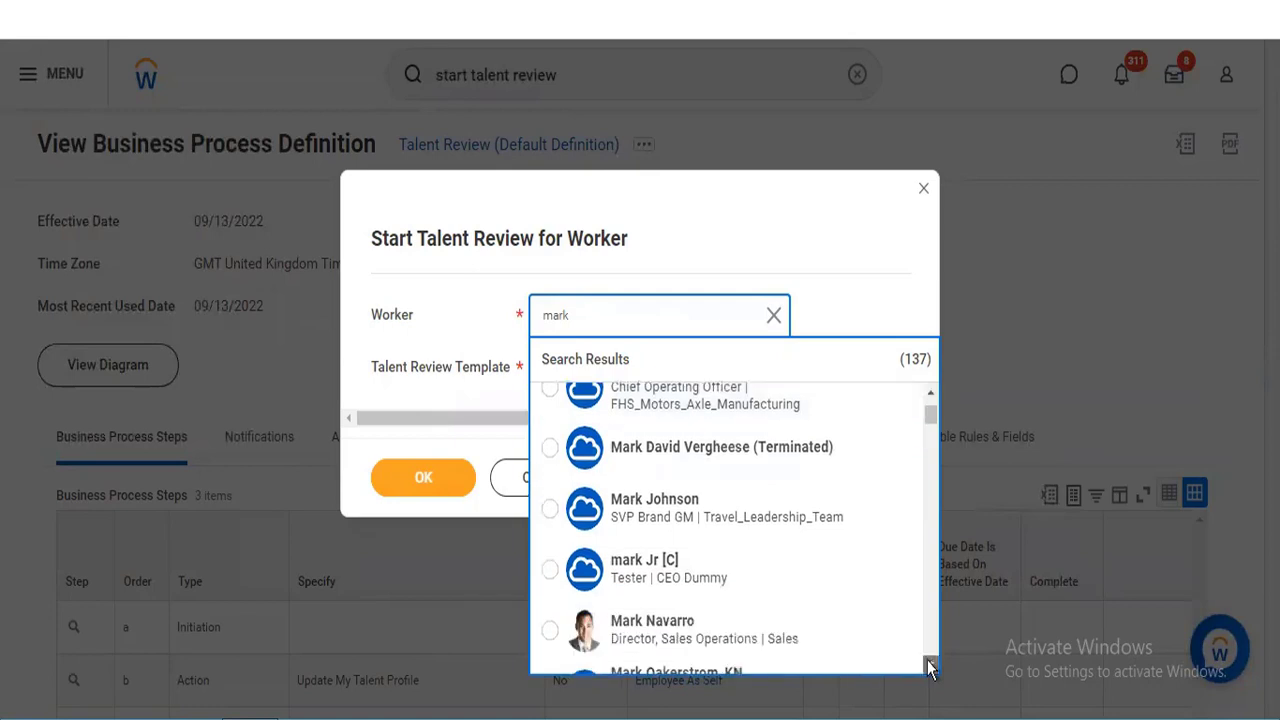
{"action": "scroll", "coordinate": [926, 663], "scroll_direction": "down", "scroll_amount": 1}
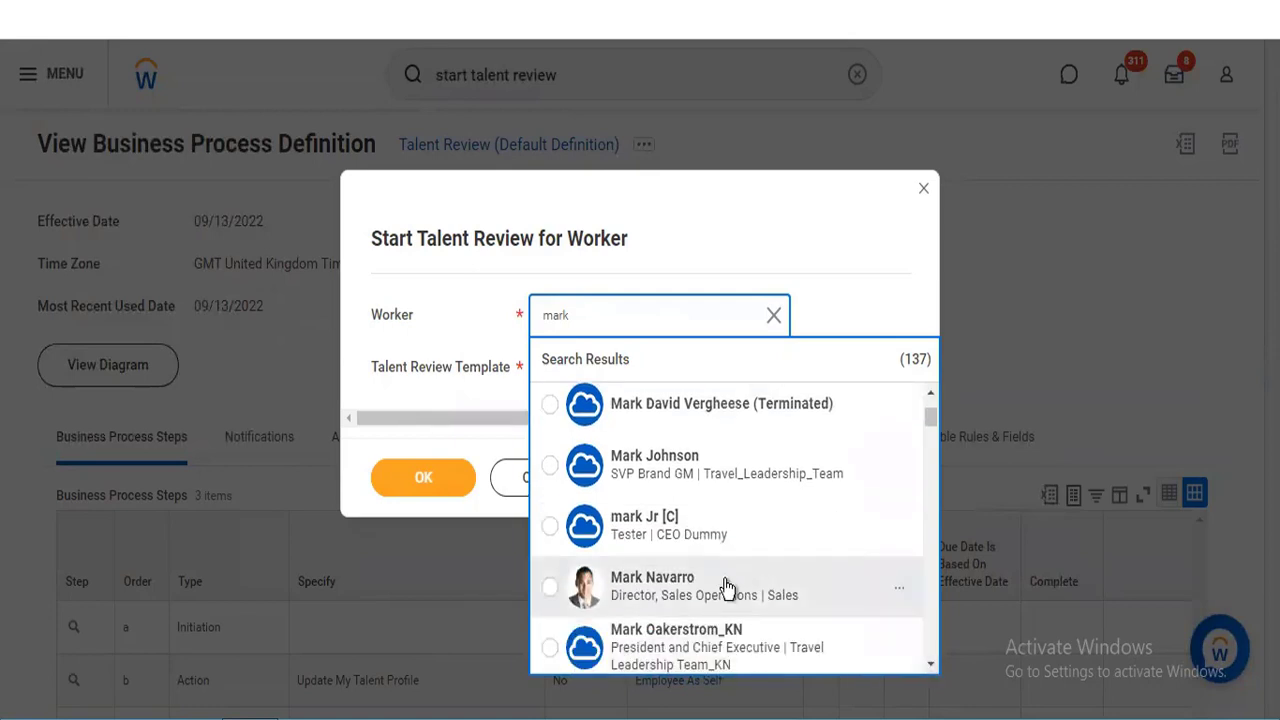
{"action": "left_click", "coordinate": [726, 586]}
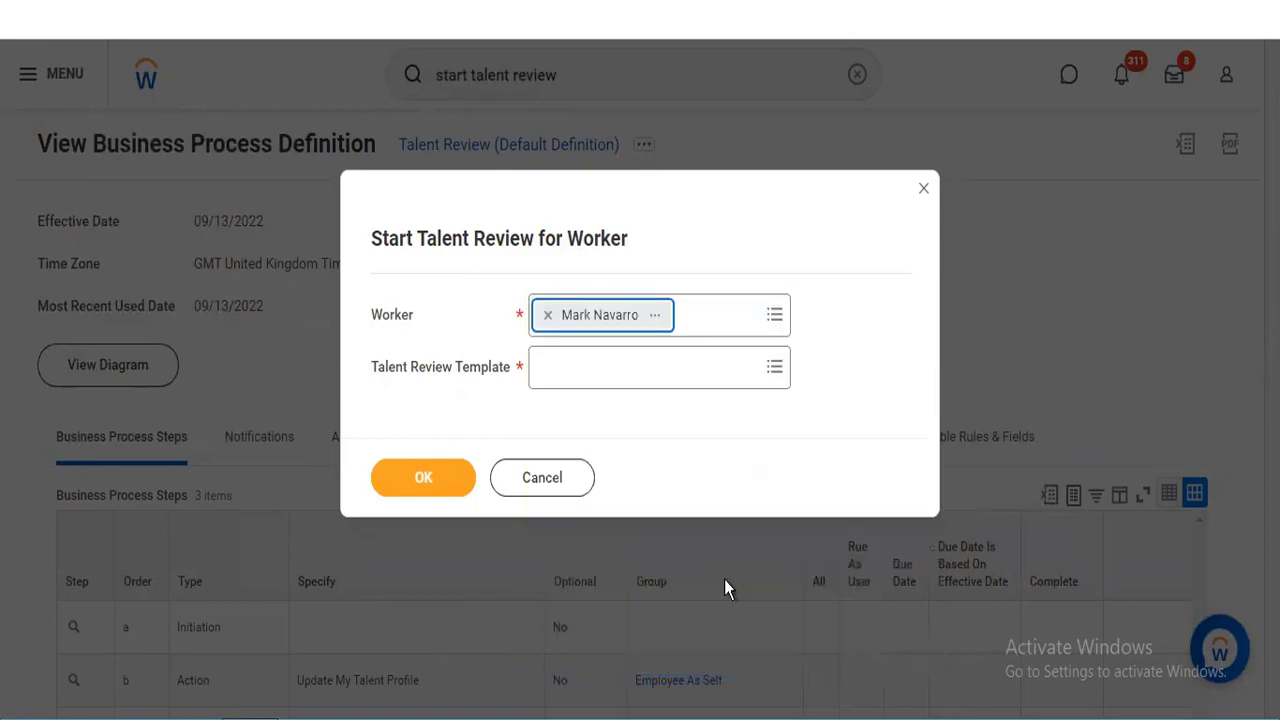
- Set Talent Review Template to All > Talent Review and submit with OK
{"action": "left_click", "coordinate": [626, 372]}
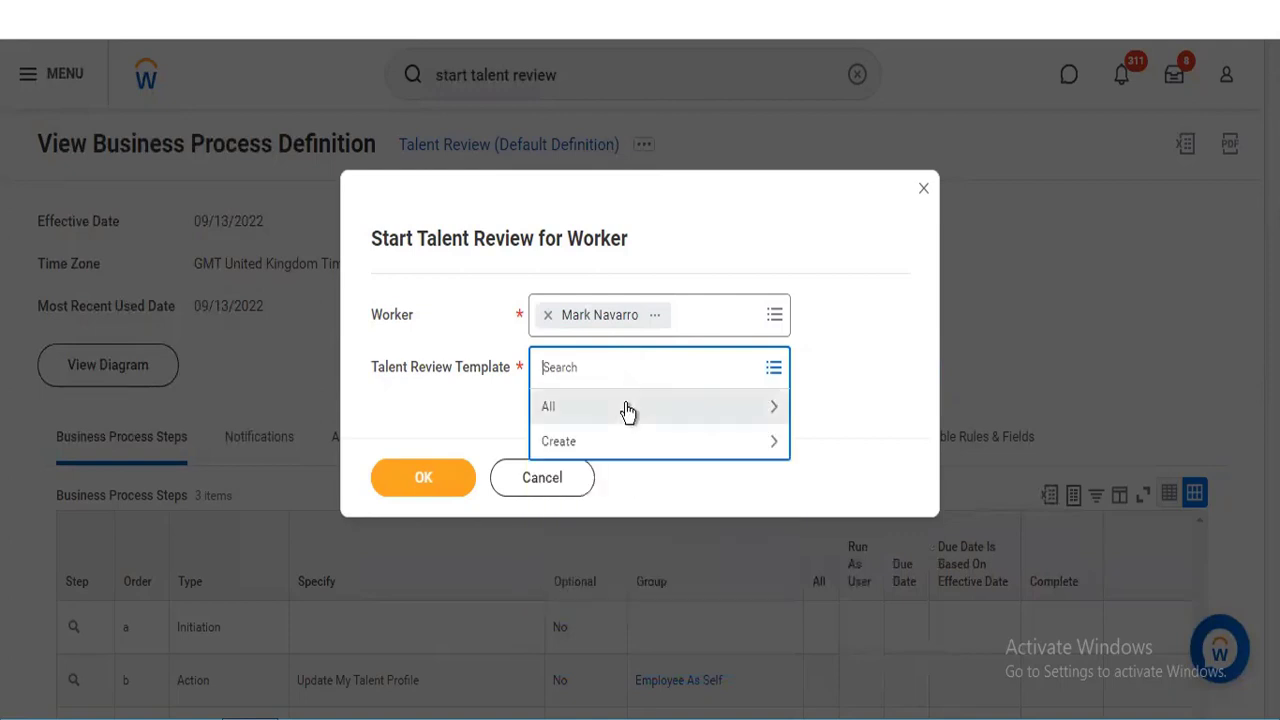
{"action": "left_click", "coordinate": [625, 406]}
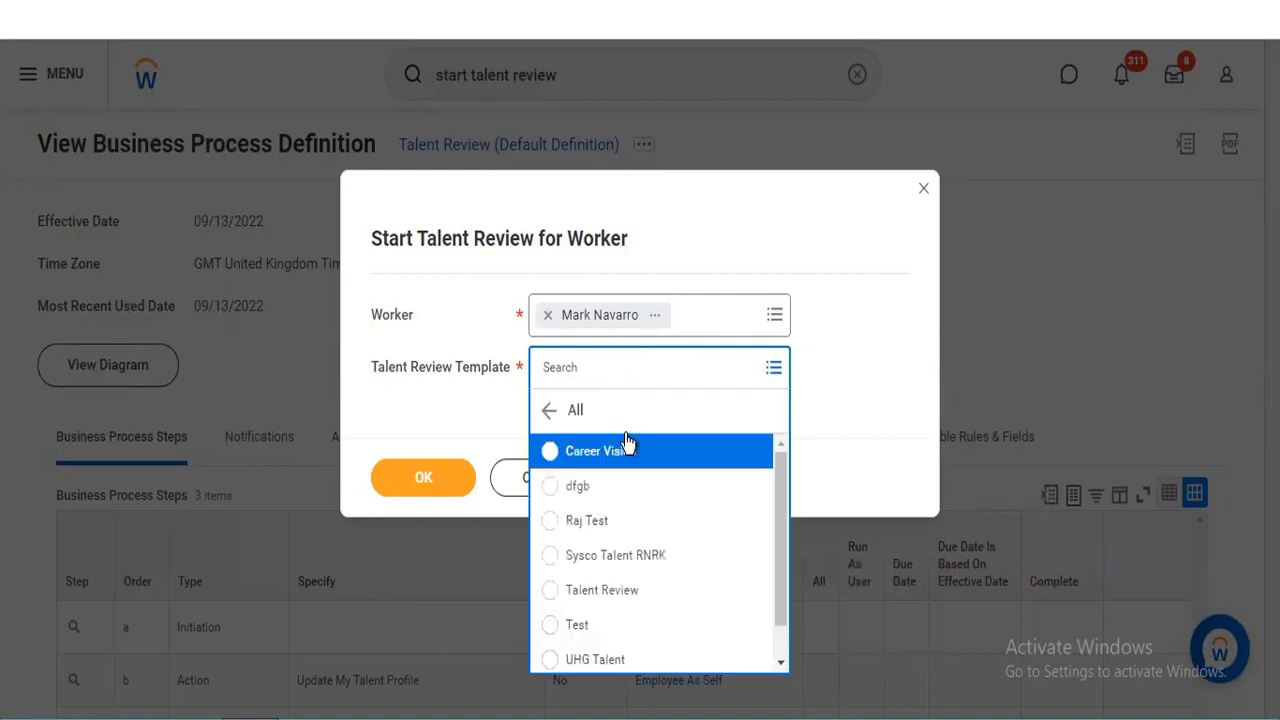
{"action": "left_click", "coordinate": [611, 590]}
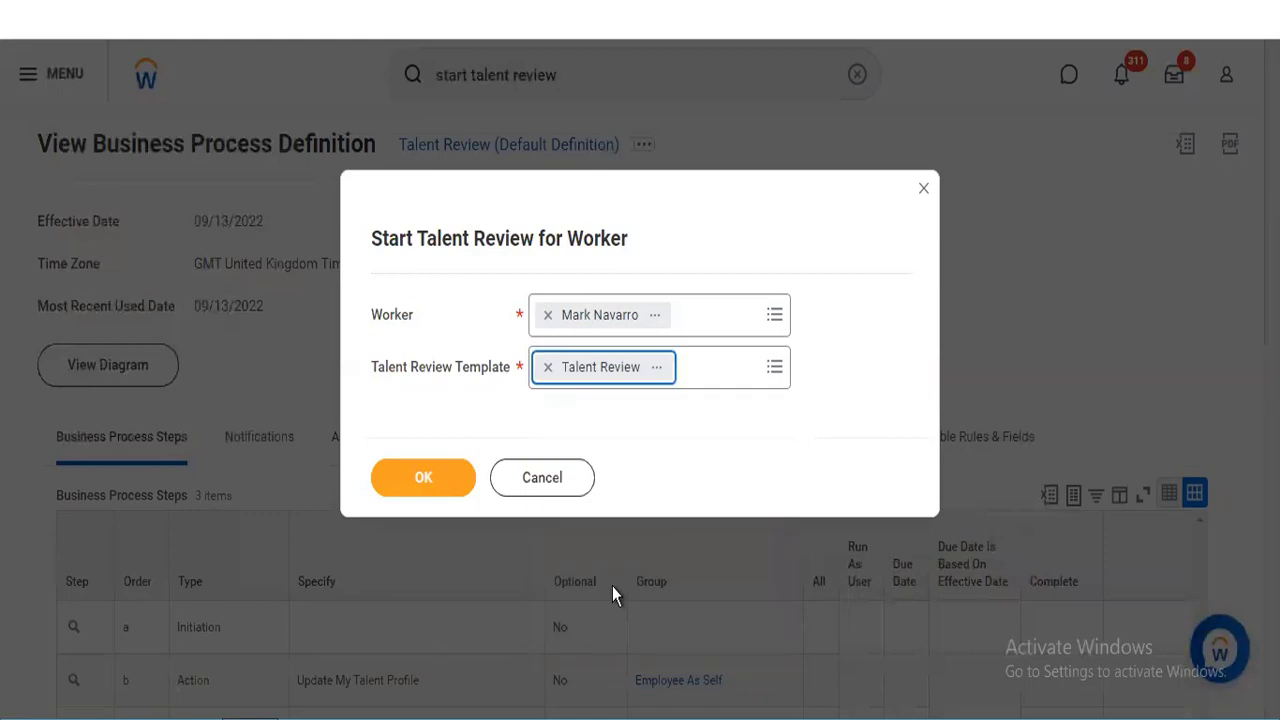
{"action": "left_click", "coordinate": [436, 477]}
{"action": "left_click", "coordinate": [436, 477]}
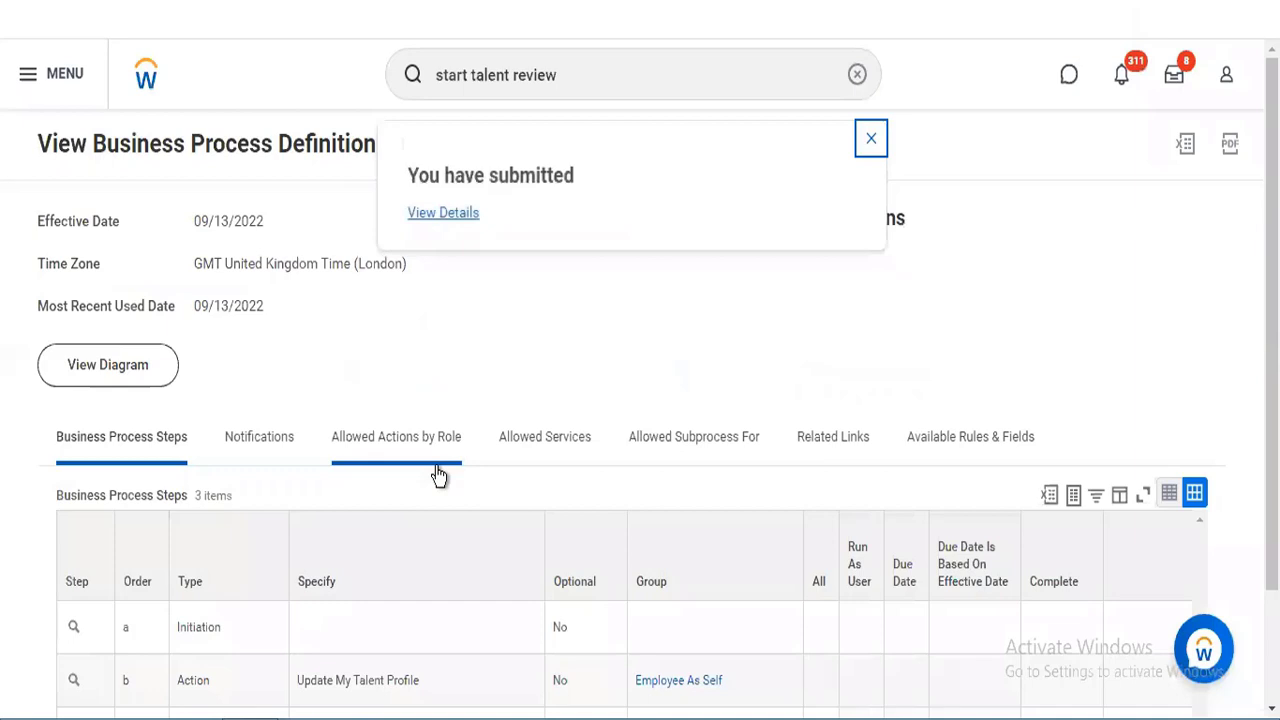
- Open the submission details and scroll to the Process tab's Process History table
{"action": "left_click", "coordinate": [445, 213]}
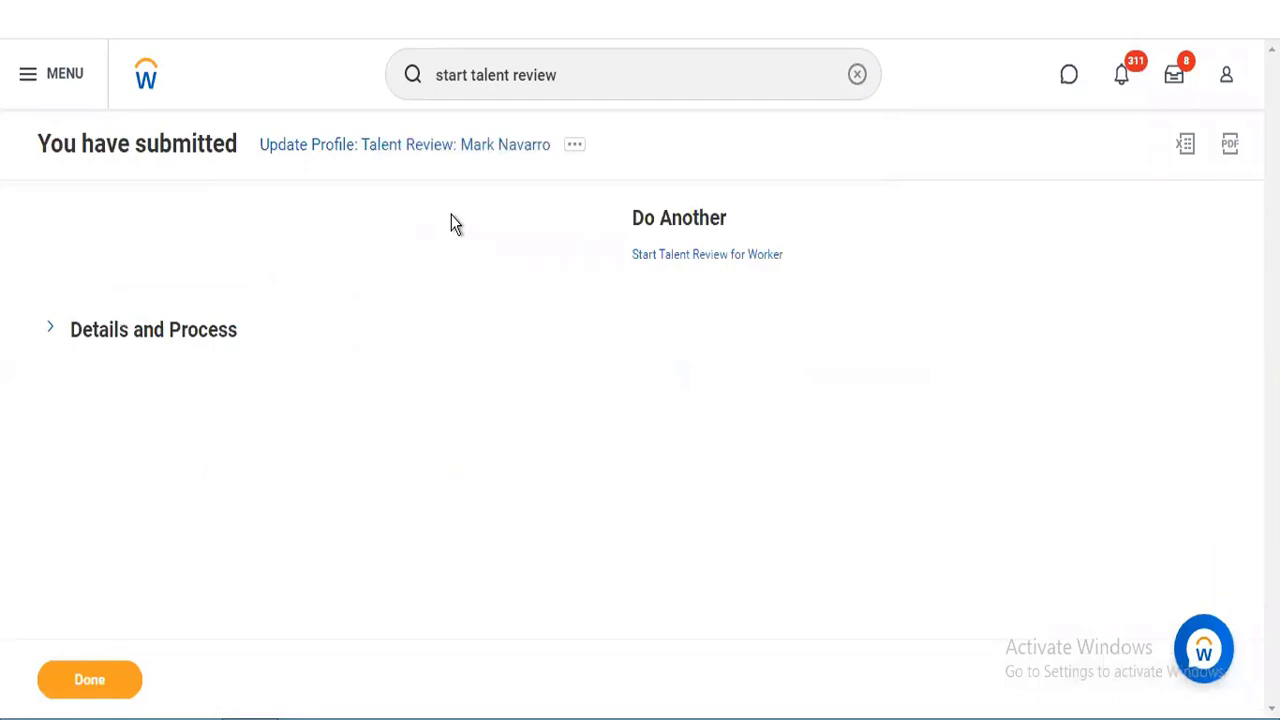
{"action": "left_click", "coordinate": [49, 329]}
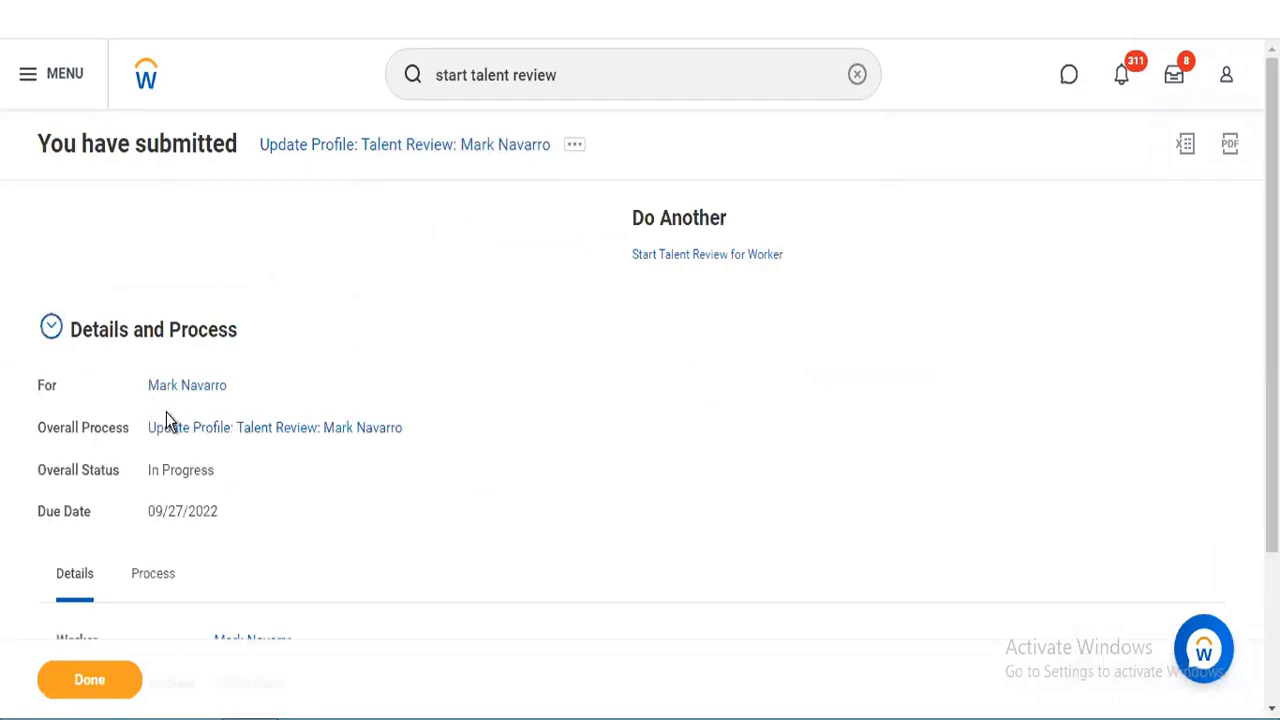
{"action": "left_click", "coordinate": [155, 574]}
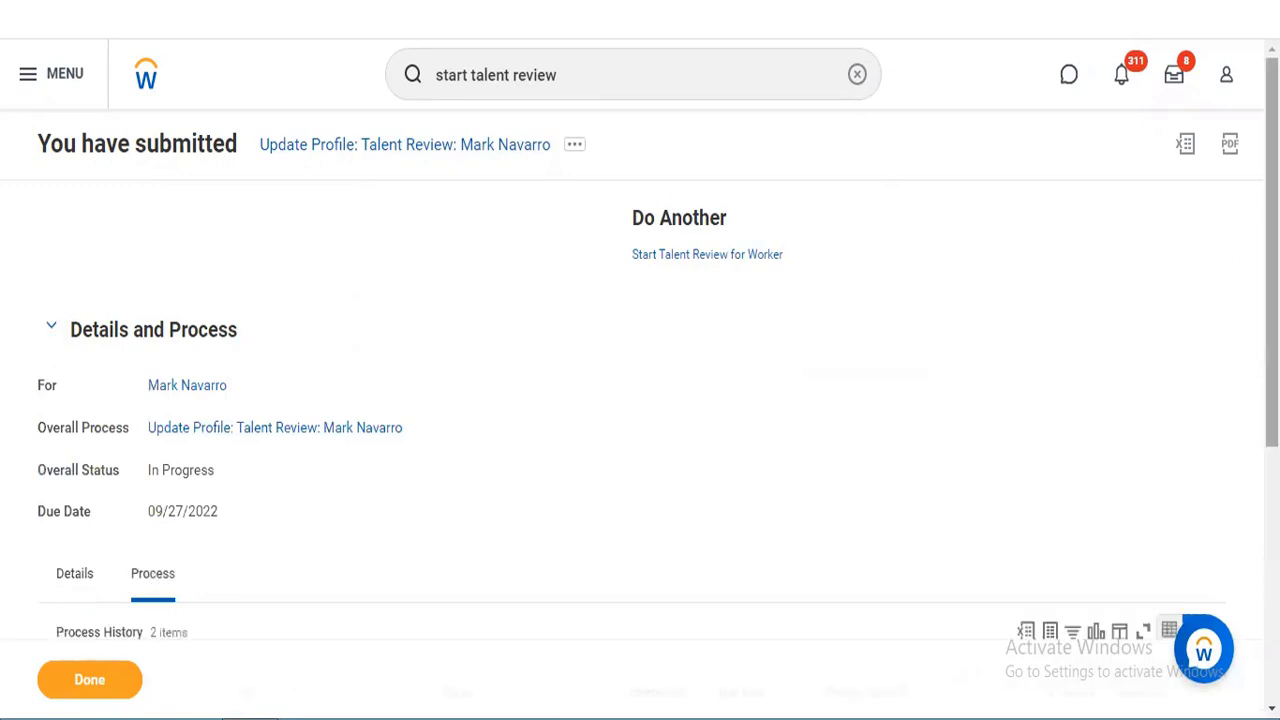
{"action": "scroll", "coordinate": [951, 458], "scroll_direction": "down", "scroll_amount": 3}
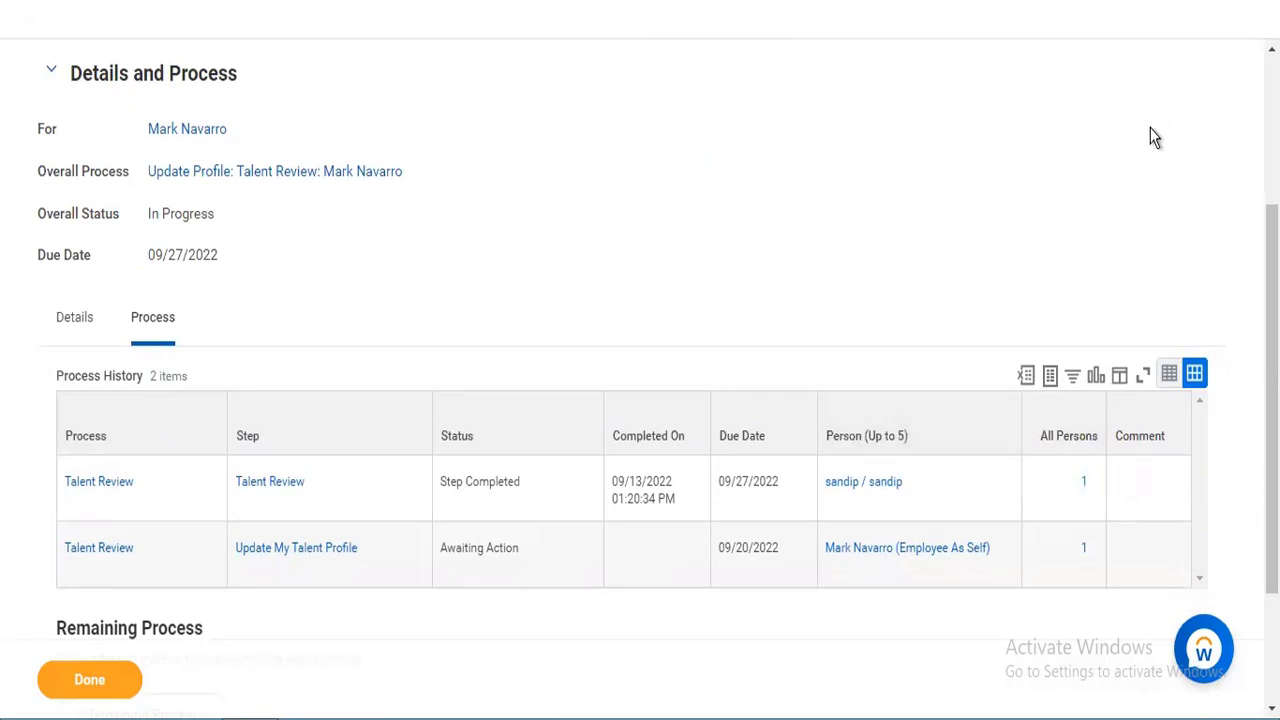
- Start a proxy session as the employee whose Update My Talent Profile step is pending
{"action": "left_click", "coordinate": [838, 570]}
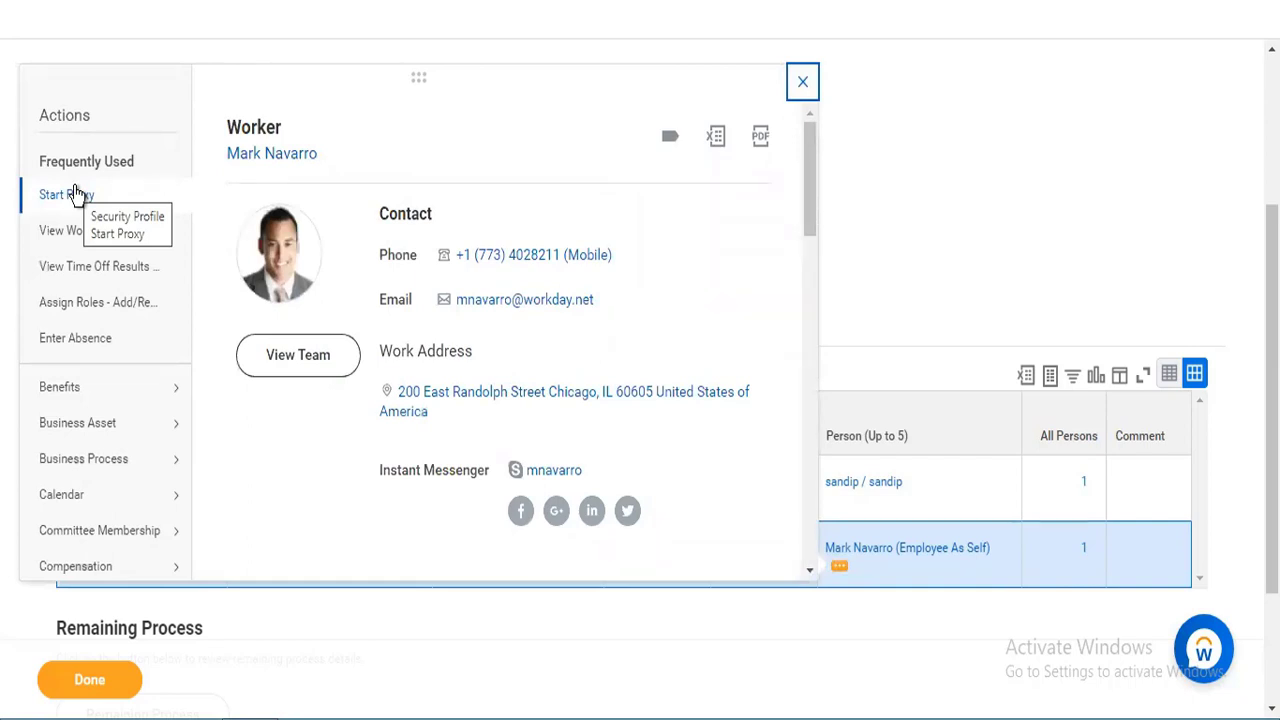
{"action": "left_click", "coordinate": [75, 193]}
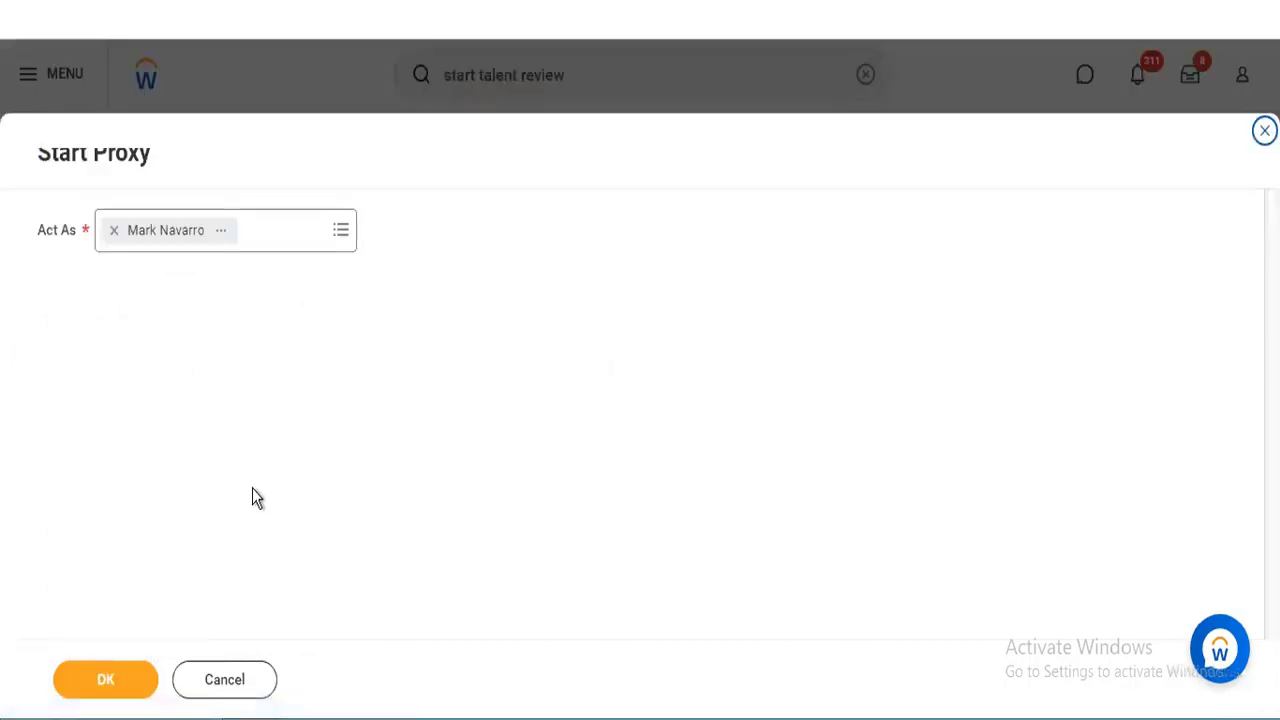
{"action": "left_click", "coordinate": [95, 678]}
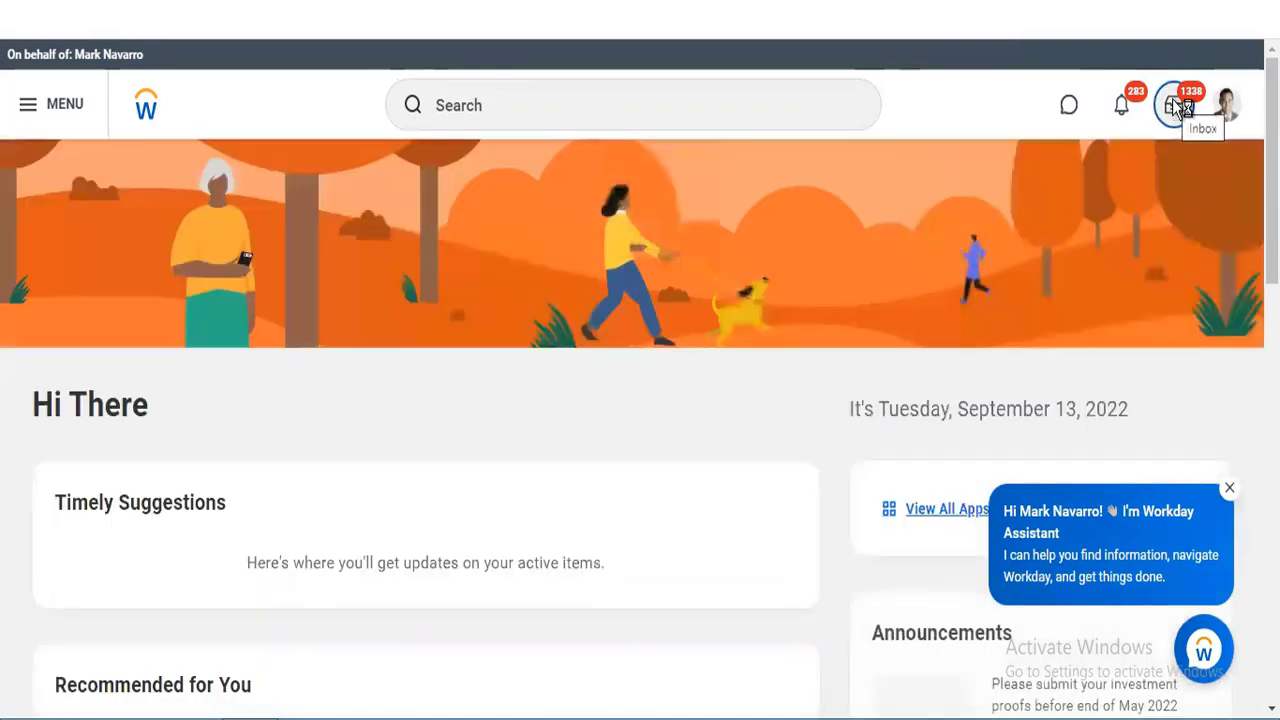
- Open the Update Profile: Talent Review task from the inbox in the Guided Editor
{"action": "left_click", "coordinate": [1176, 106]}
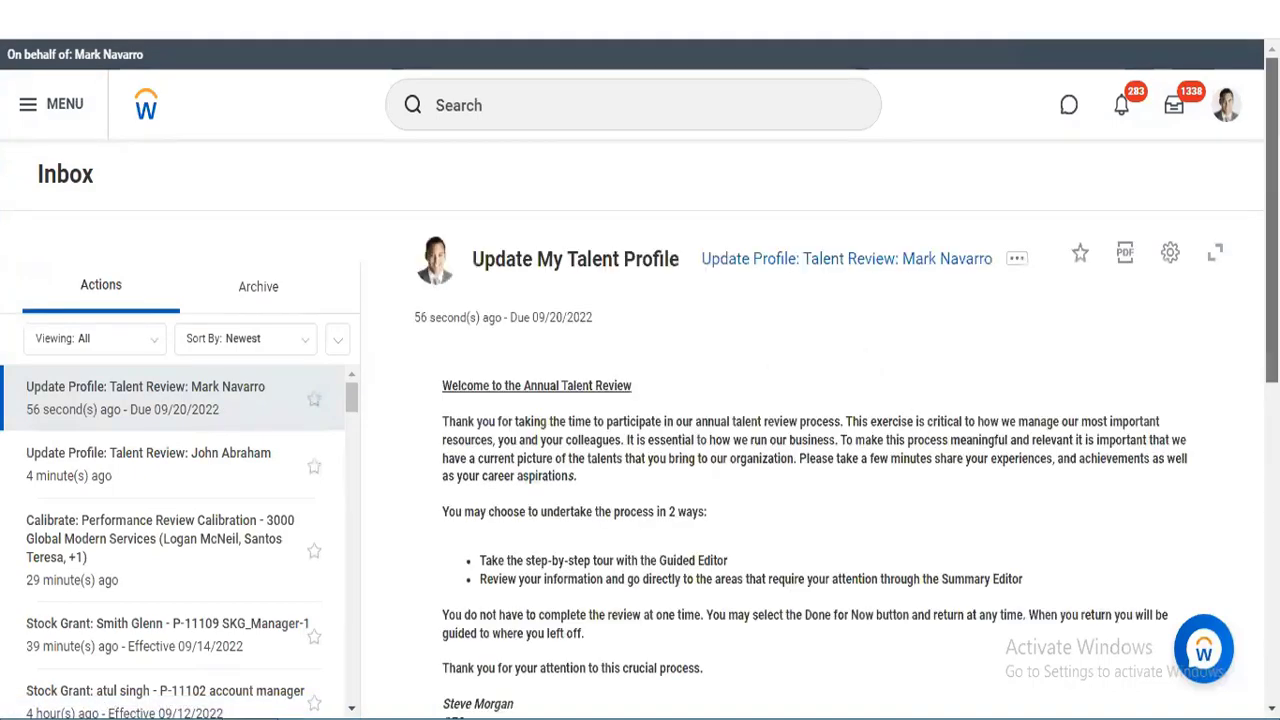
{"action": "scroll", "coordinate": [997, 519], "scroll_direction": "down", "scroll_amount": 4}
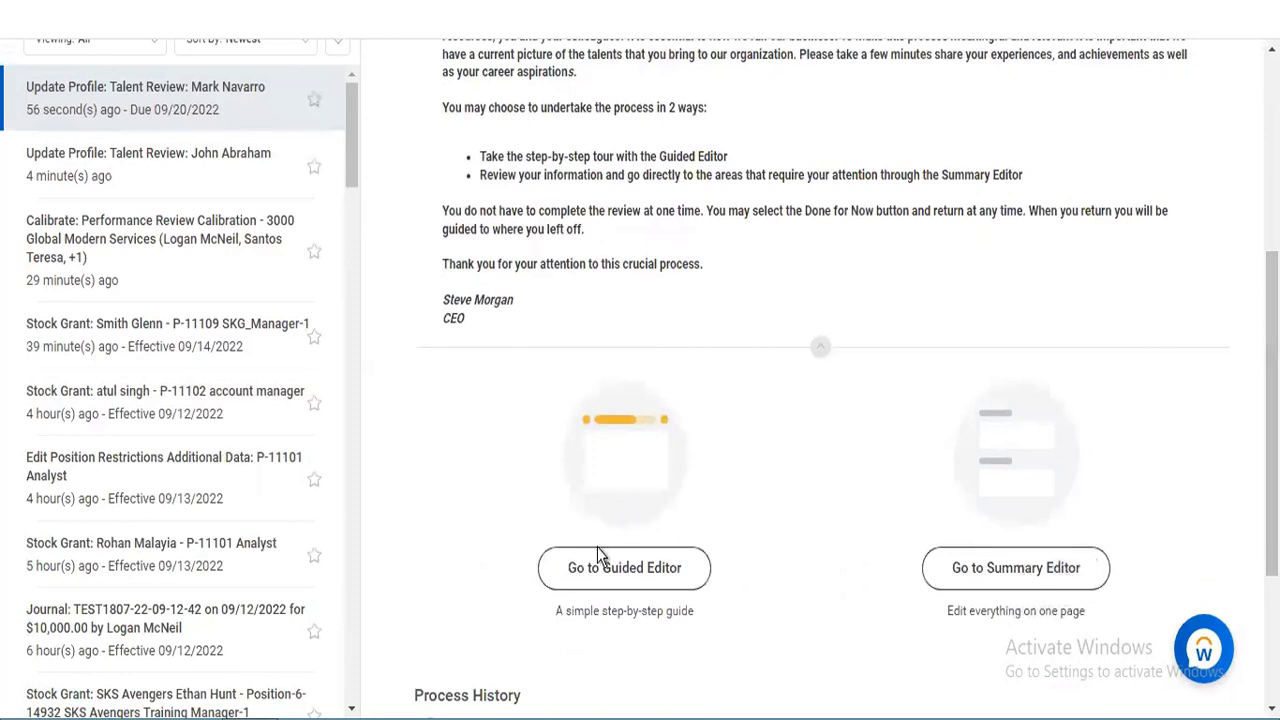
{"action": "left_click", "coordinate": [600, 566]}
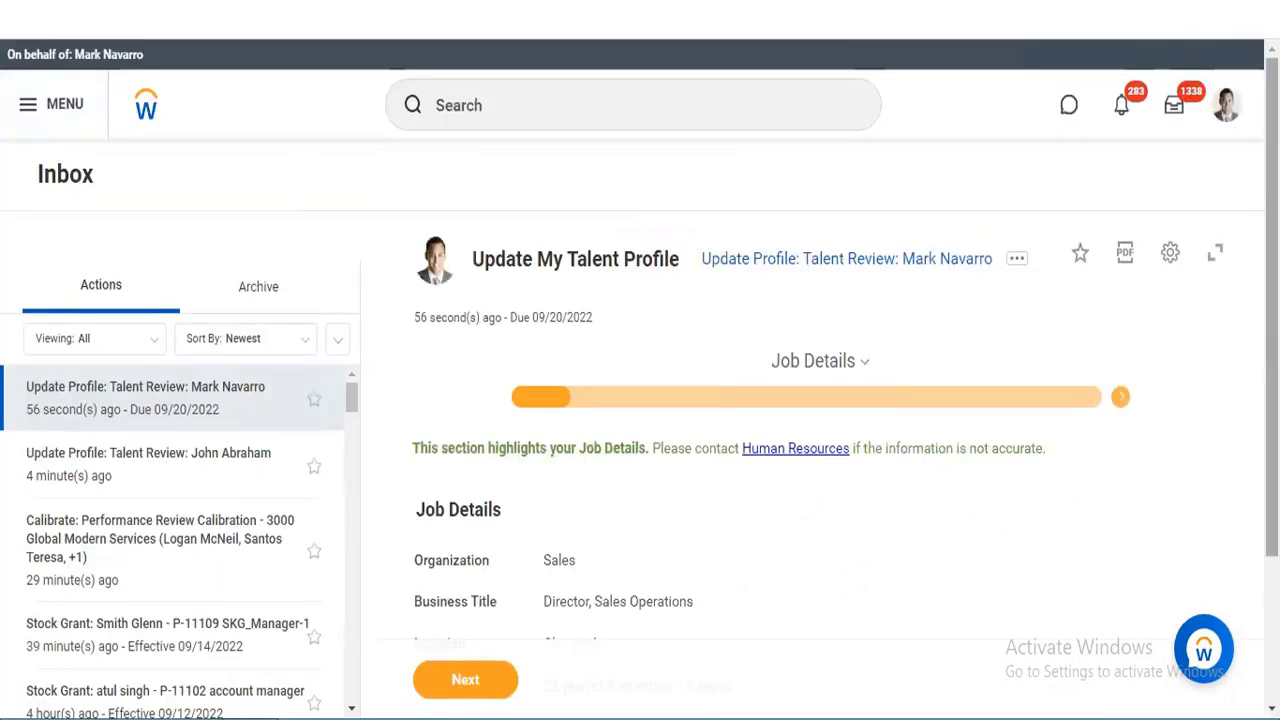
- Advance past Job Details, Job Profile History, Job History and Work Experience to Education
{"action": "scroll", "coordinate": [1043, 437], "scroll_direction": "down", "scroll_amount": 2}
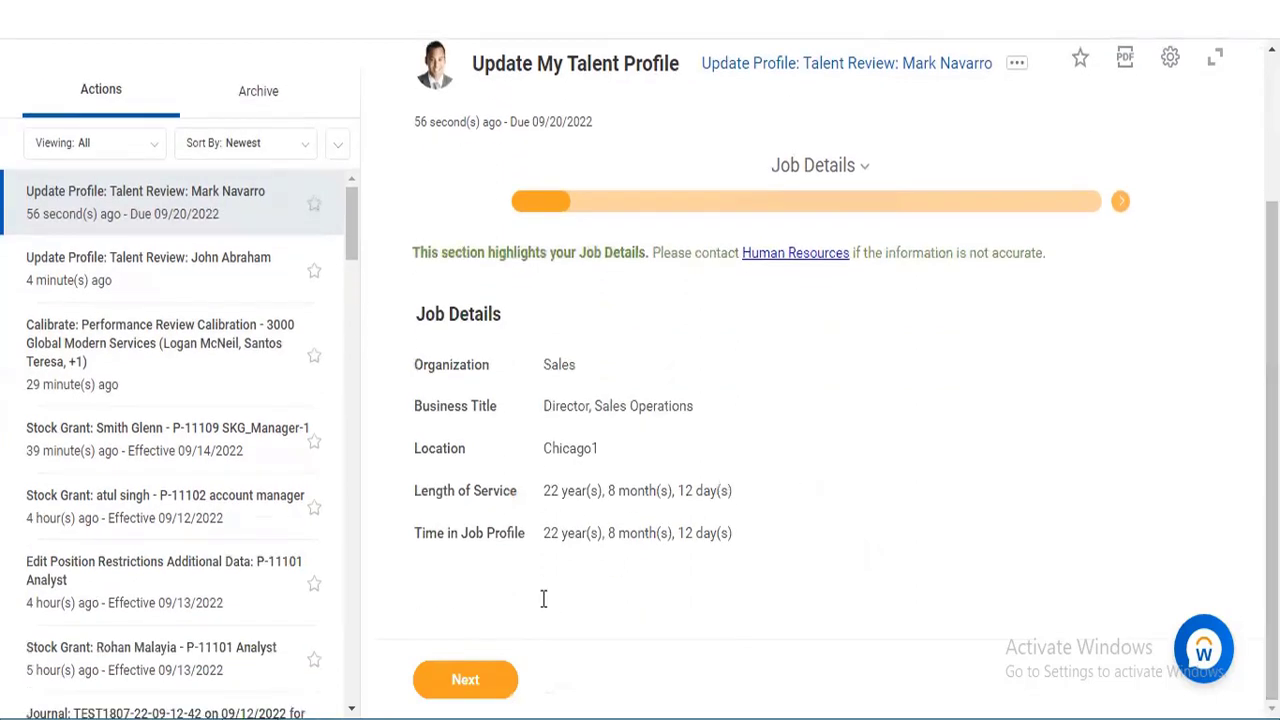
{"action": "left_click", "coordinate": [455, 686]}
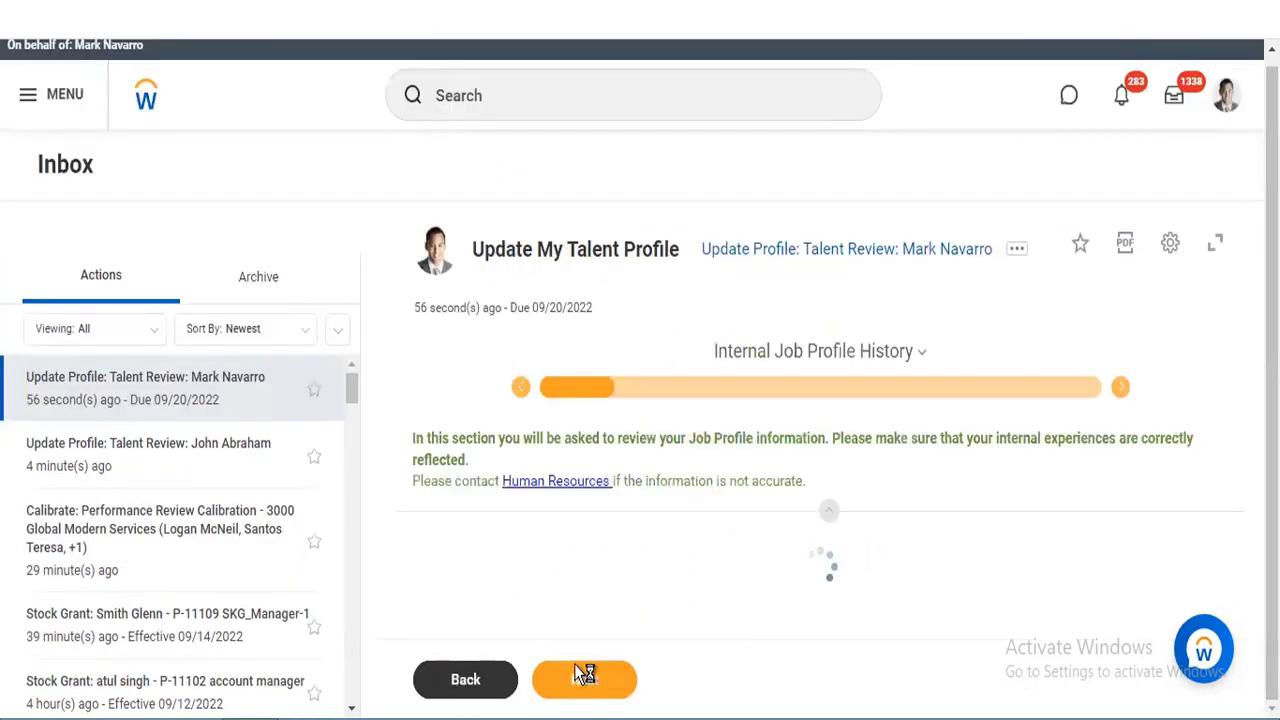
{"action": "scroll", "coordinate": [1008, 428], "scroll_direction": "down", "scroll_amount": 2}
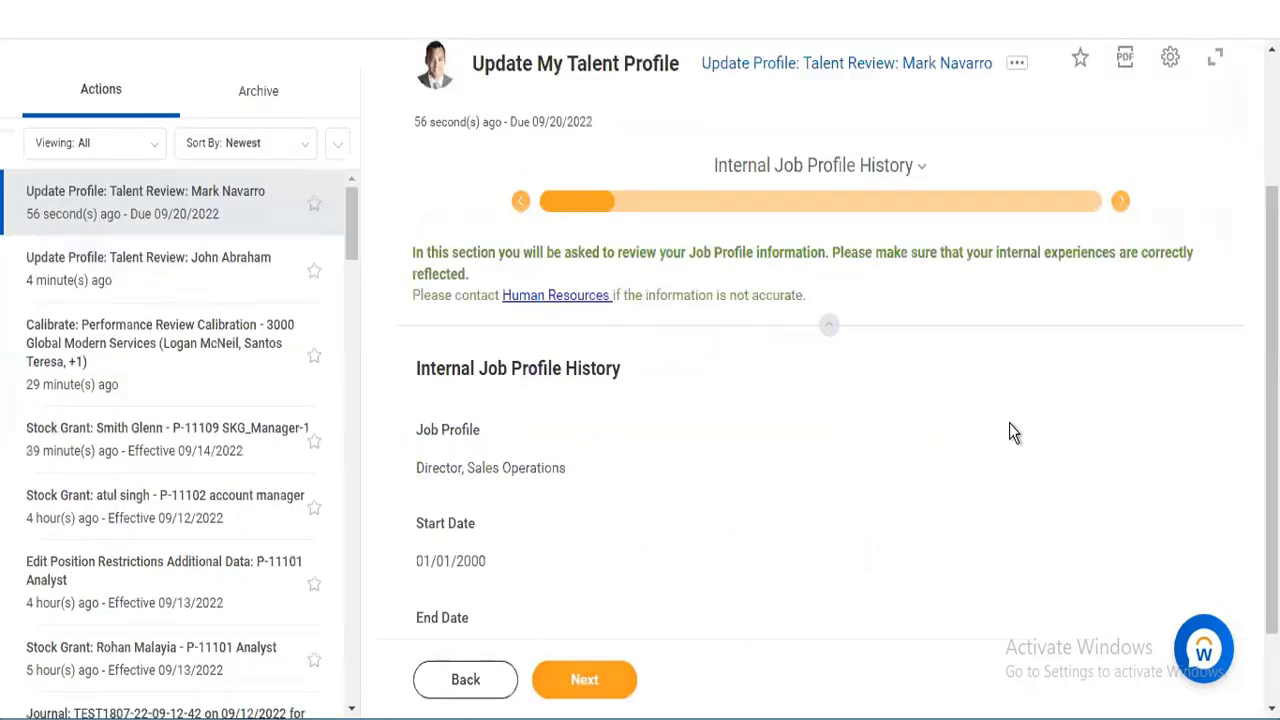
{"action": "left_click", "coordinate": [557, 685]}
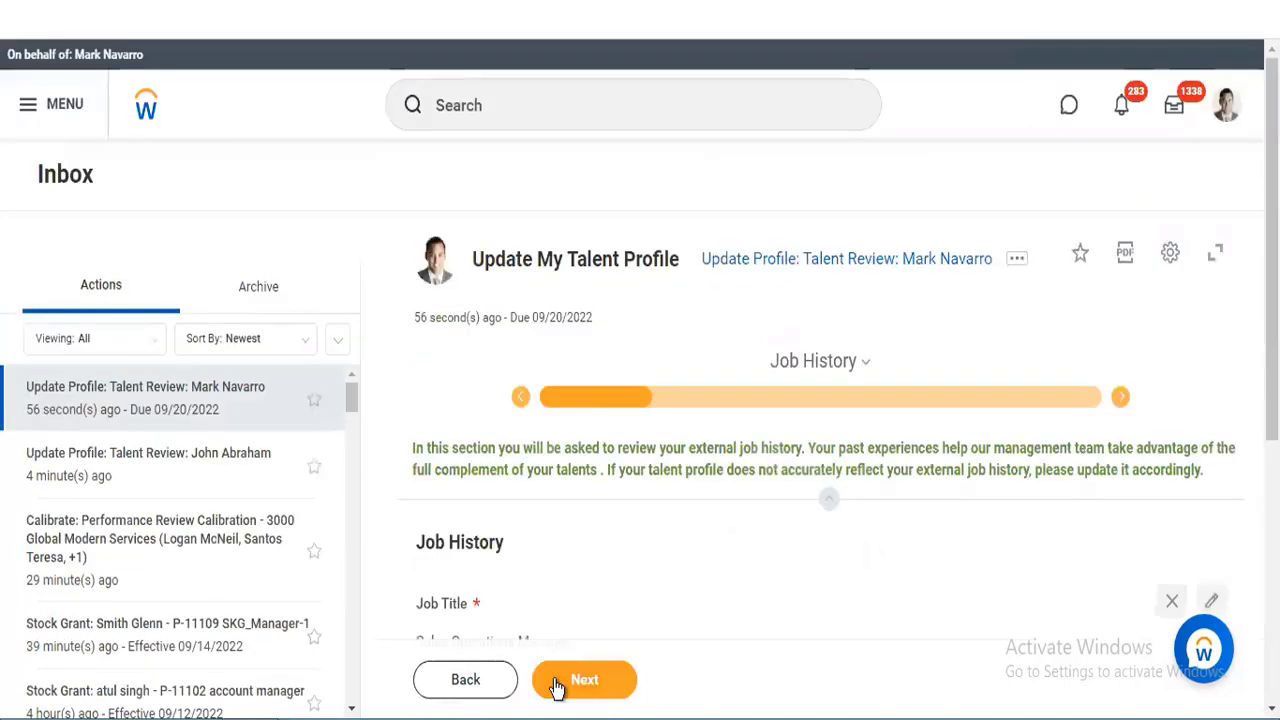
{"action": "left_click", "coordinate": [557, 685]}
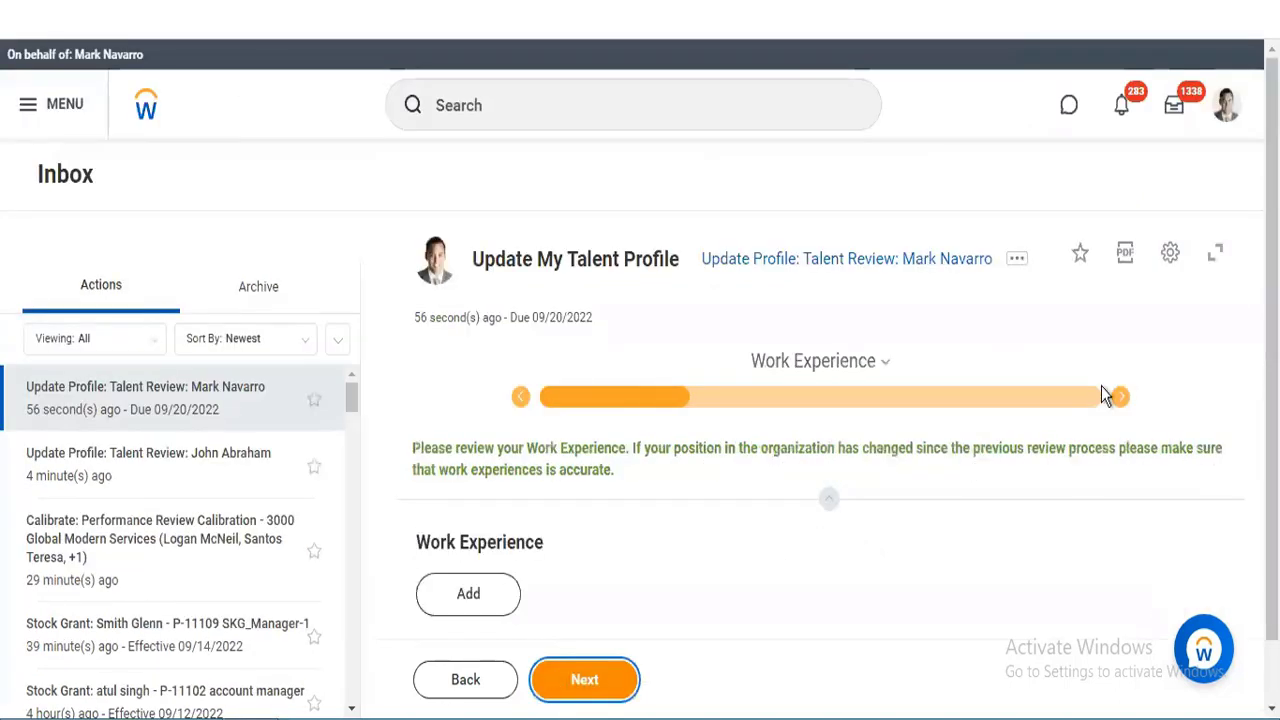
{"action": "scroll", "coordinate": [1006, 471], "scroll_direction": "down", "scroll_amount": 2}
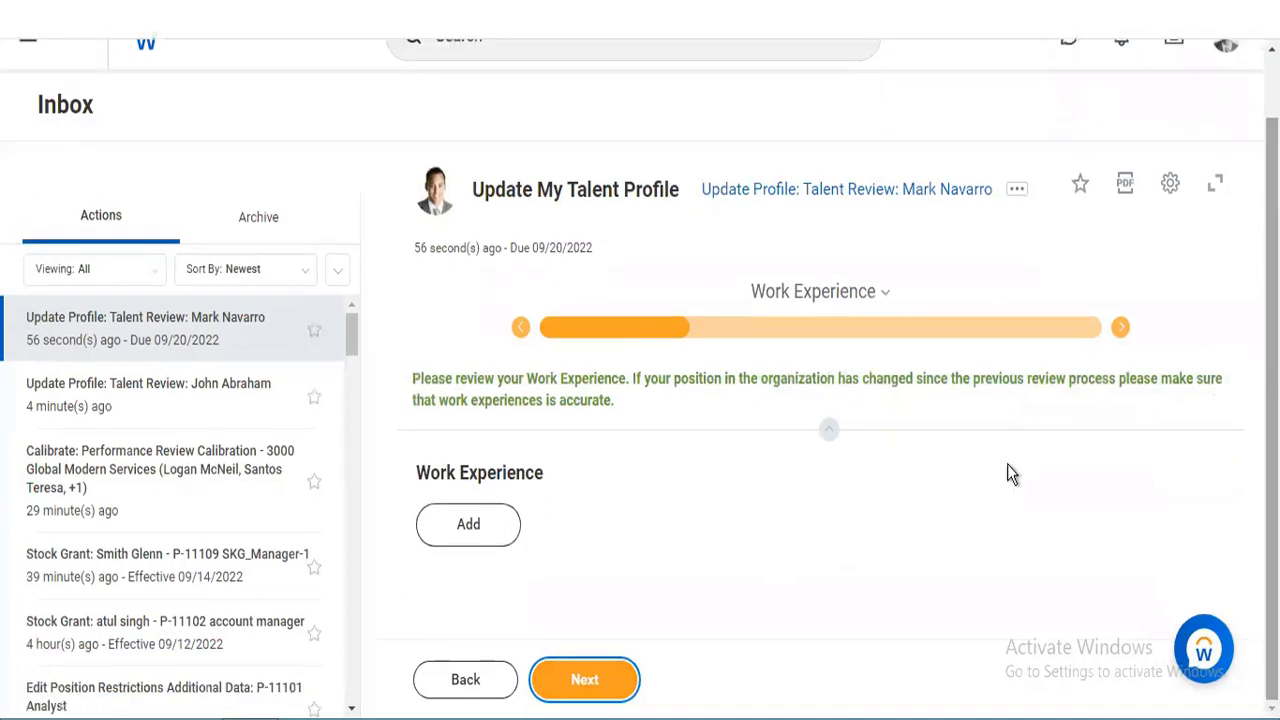
{"action": "left_click", "coordinate": [569, 695]}
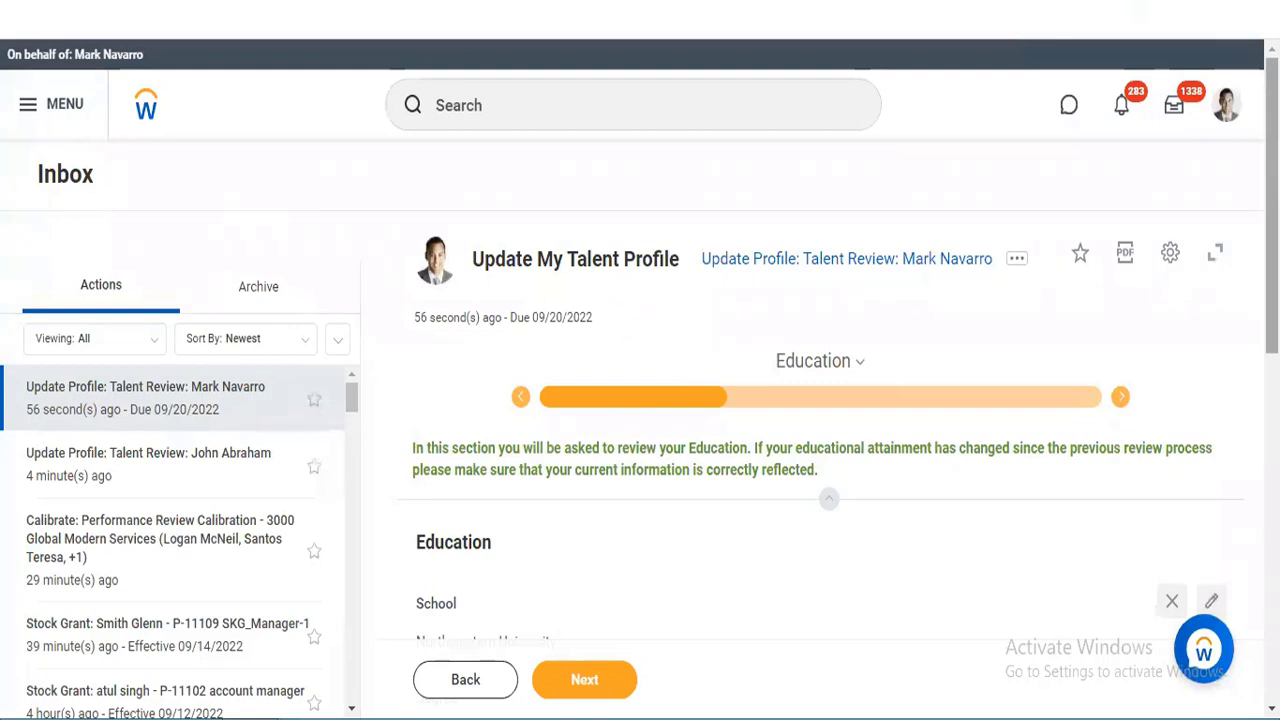
- Remove the Catholic School of Brussels education entry and continue past Education
{"action": "scroll", "coordinate": [857, 421], "scroll_direction": "down", "scroll_amount": 2}
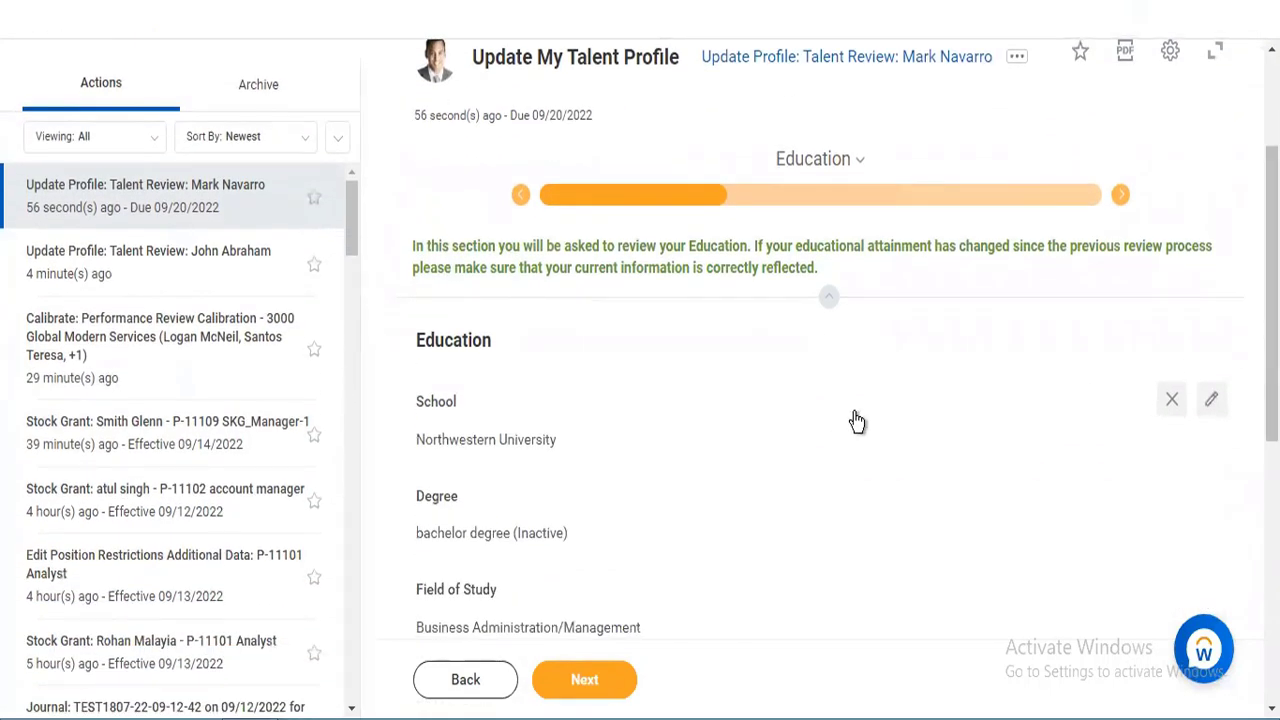
{"action": "scroll", "coordinate": [820, 400], "scroll_direction": "down", "scroll_amount": 1}
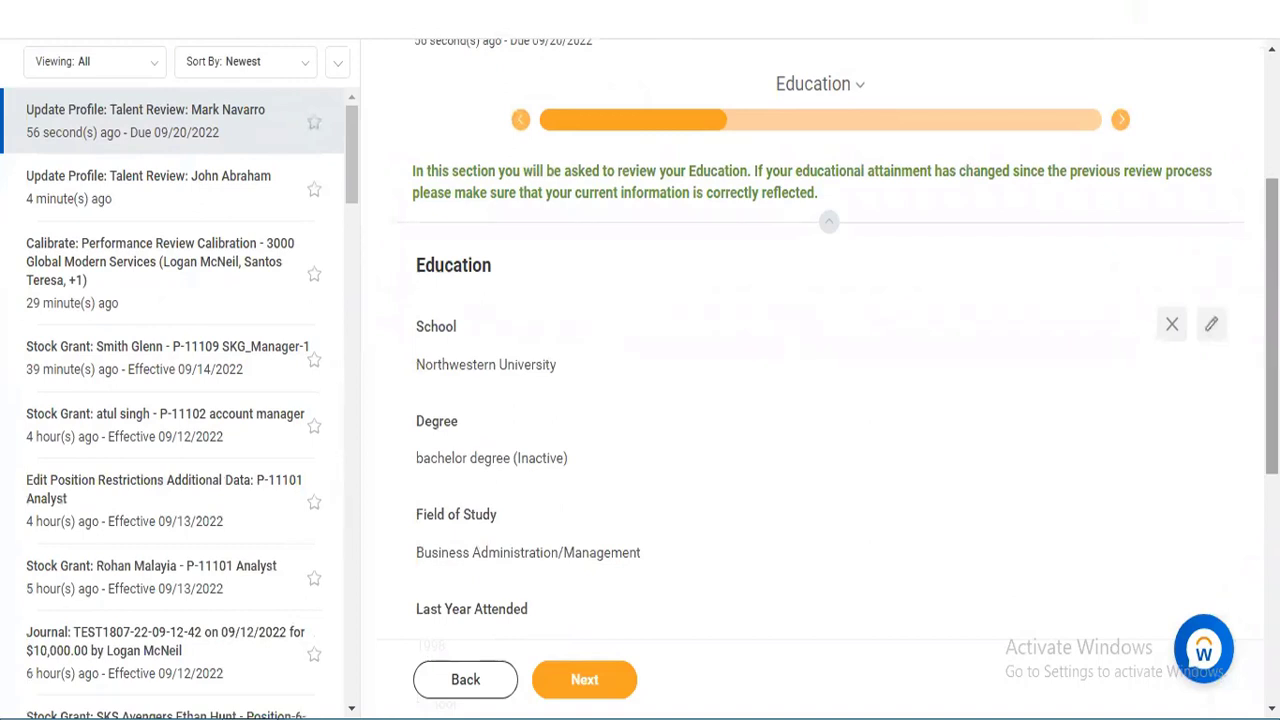
{"action": "scroll", "coordinate": [820, 400], "scroll_direction": "down", "scroll_amount": 2}
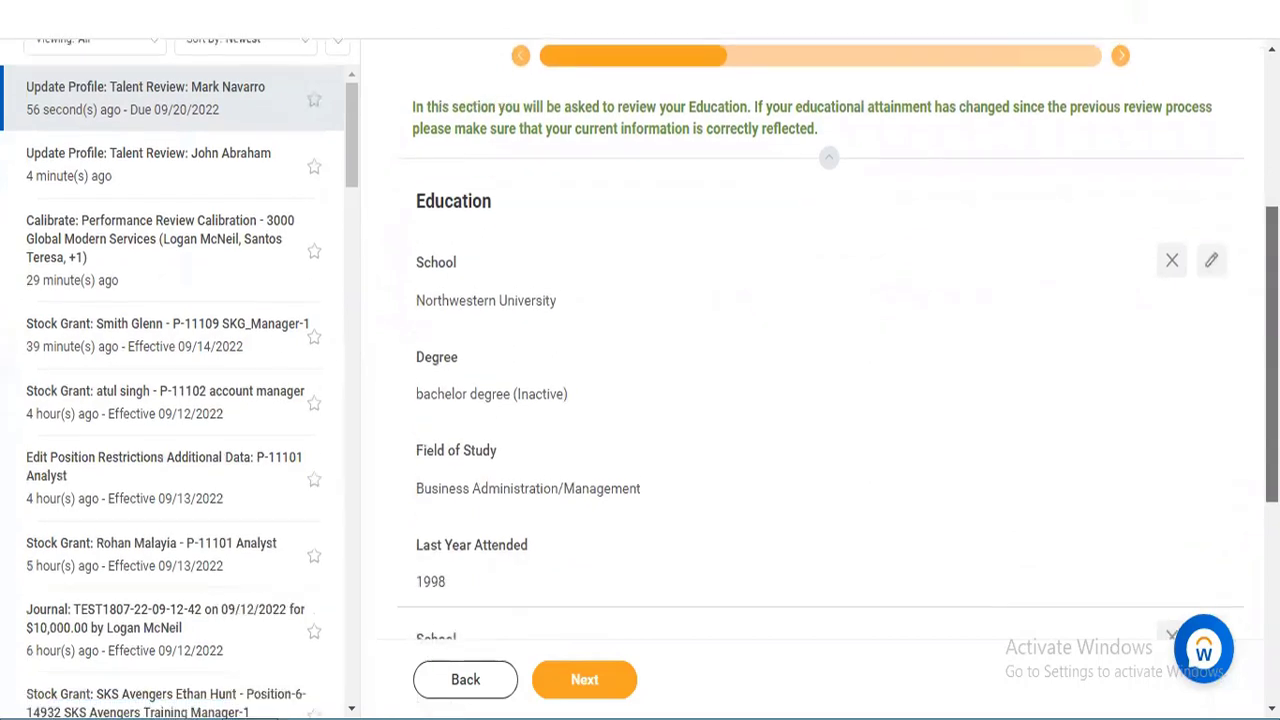
{"action": "scroll", "coordinate": [894, 534], "scroll_direction": "down", "scroll_amount": 1}
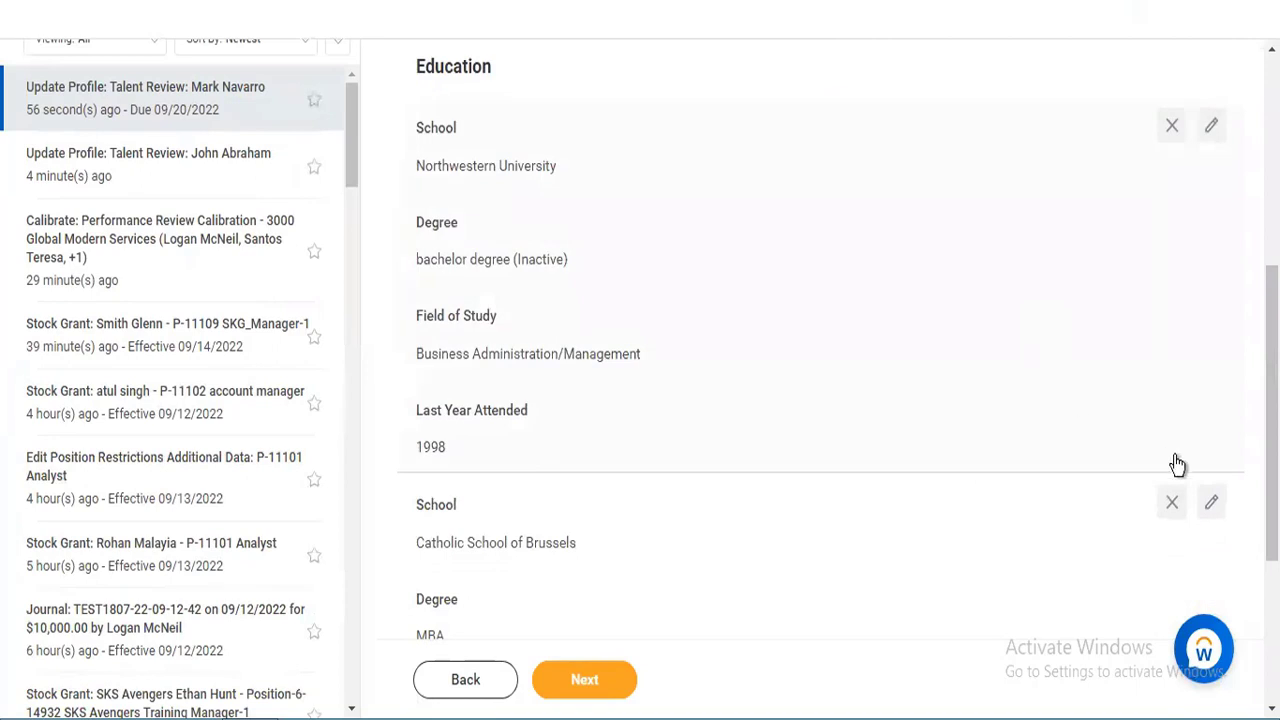
{"action": "left_click", "coordinate": [1172, 502]}
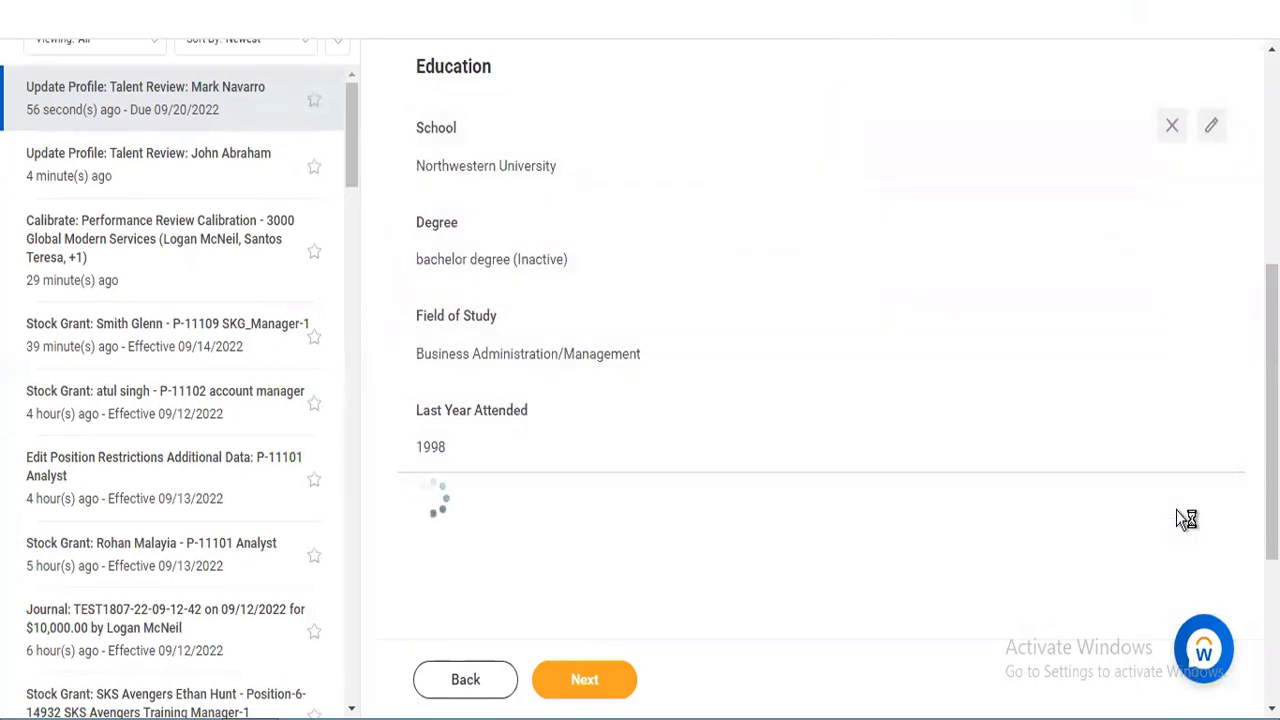
{"action": "left_click", "coordinate": [610, 689]}
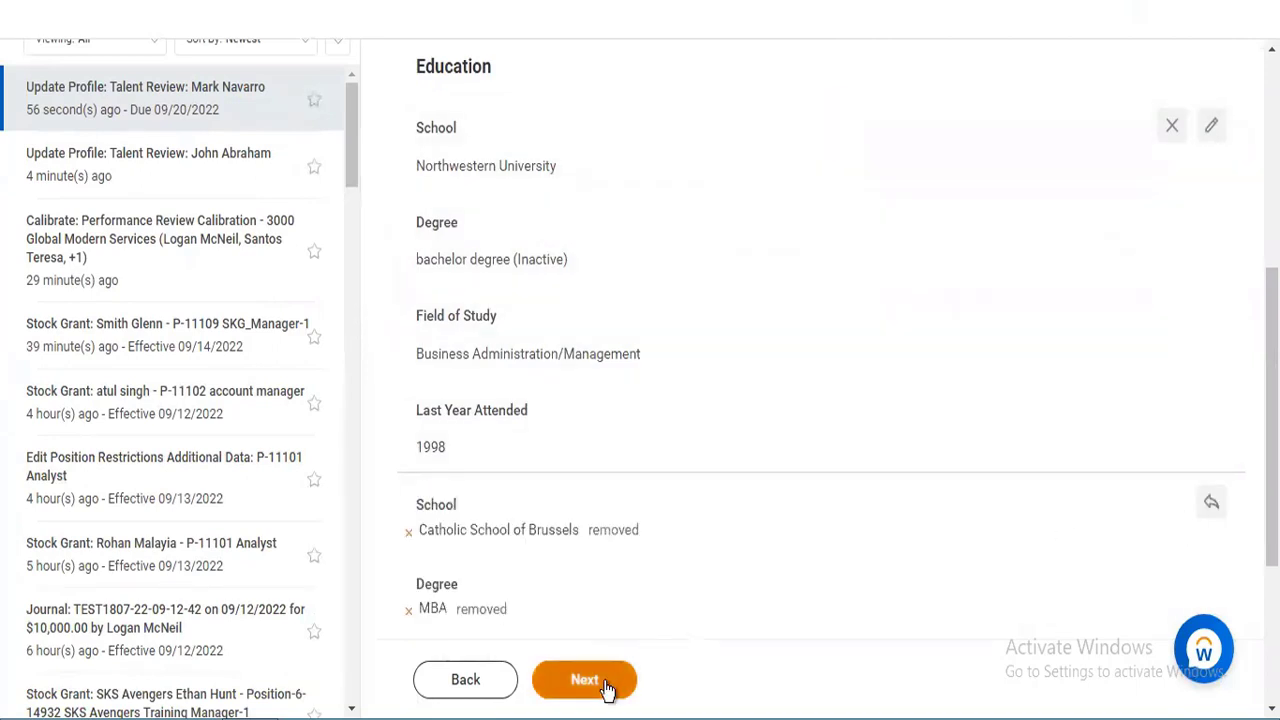
- Step through Training, Languages, Certifications, Awards, Competence, Aspirations and Mobility to the Talent Summary
{"action": "left_click", "coordinate": [584, 680]}
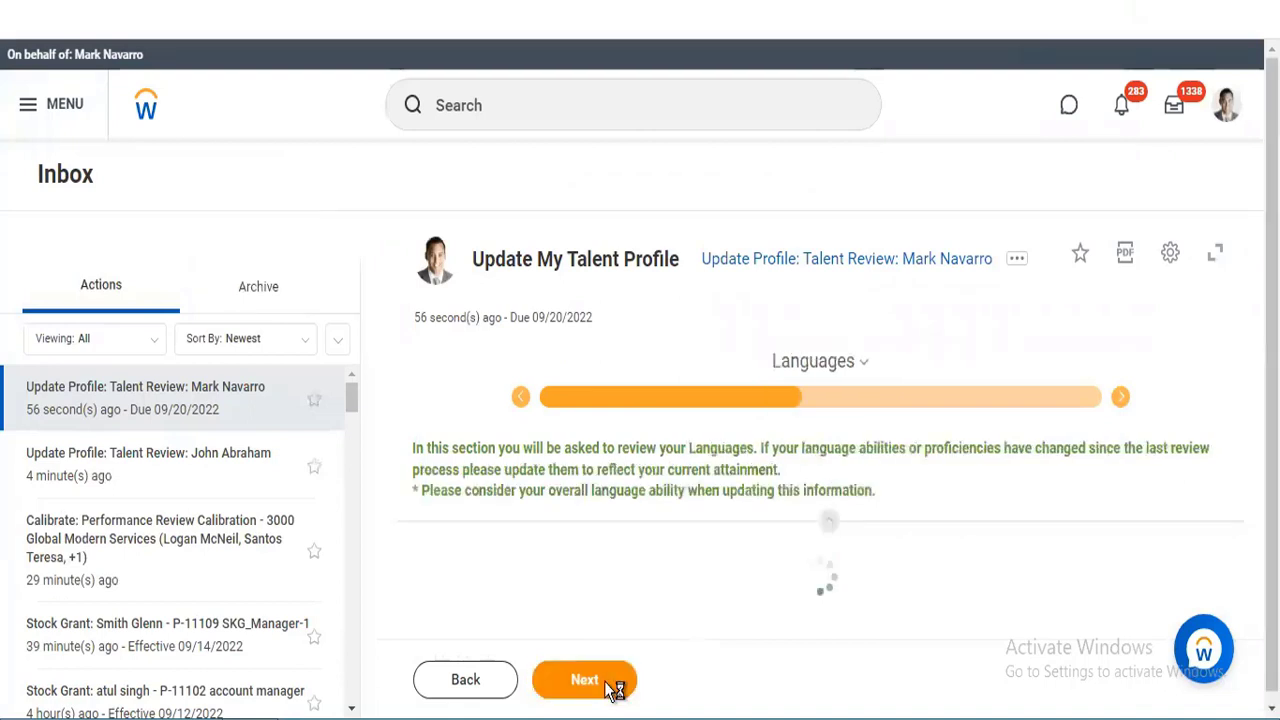
{"action": "left_click", "coordinate": [584, 680]}
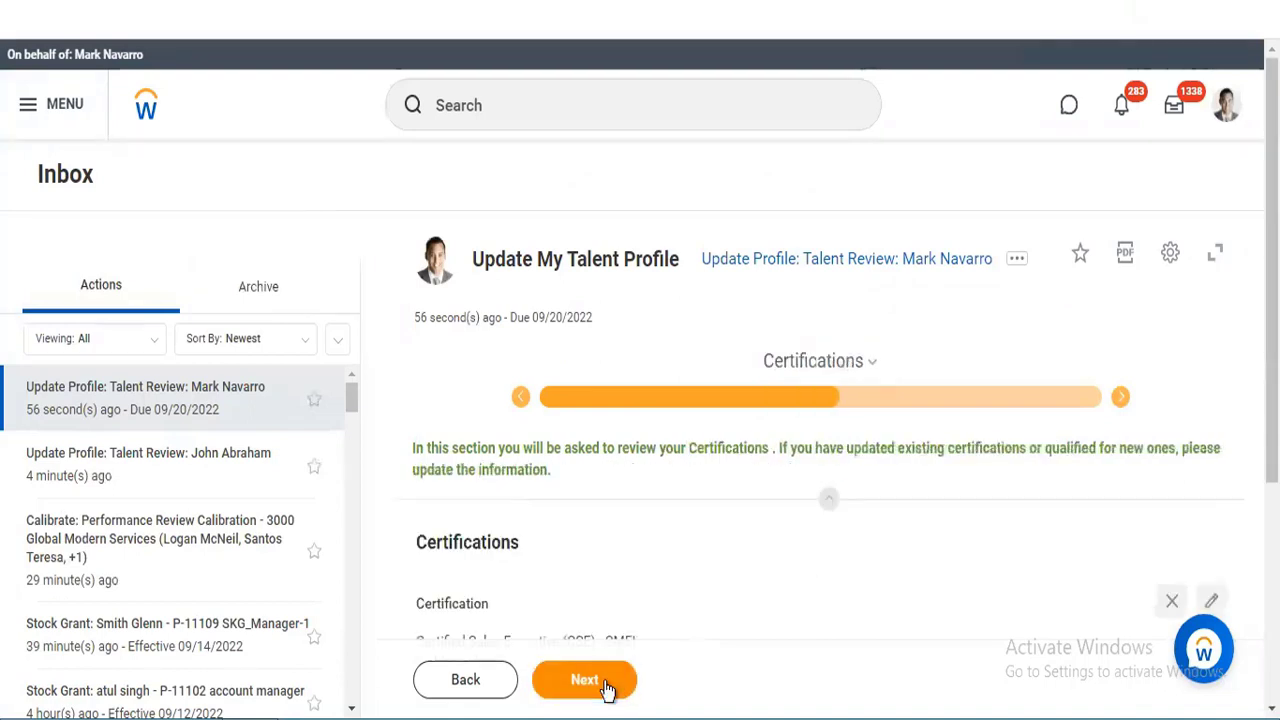
{"action": "left_click", "coordinate": [605, 686]}
{"action": "left_click", "coordinate": [605, 686]}
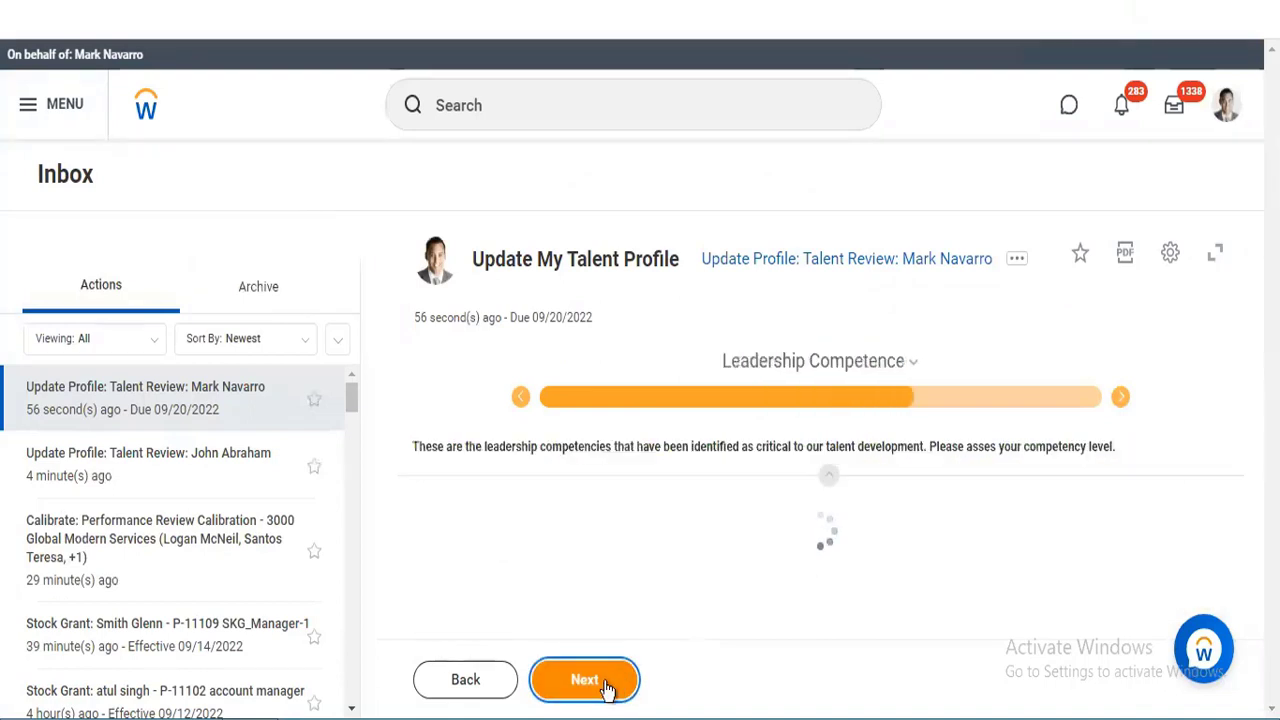
{"action": "left_click", "coordinate": [605, 686]}
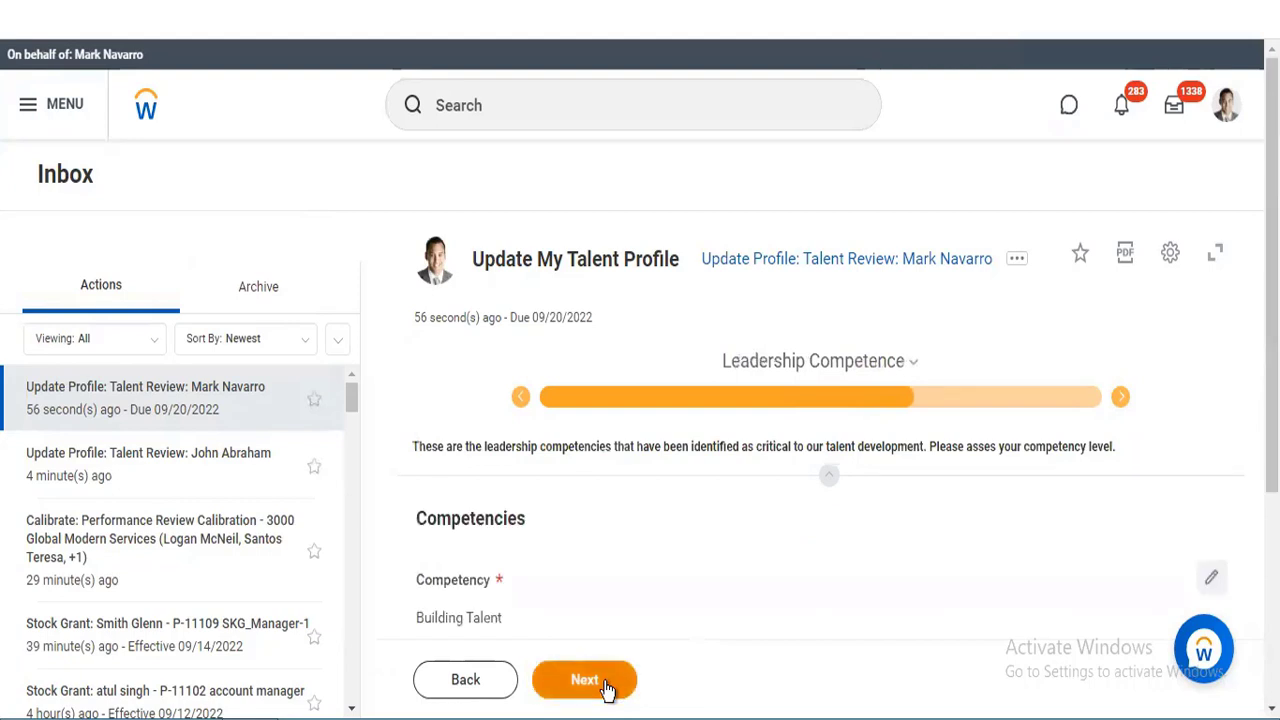
{"action": "left_click", "coordinate": [605, 686]}
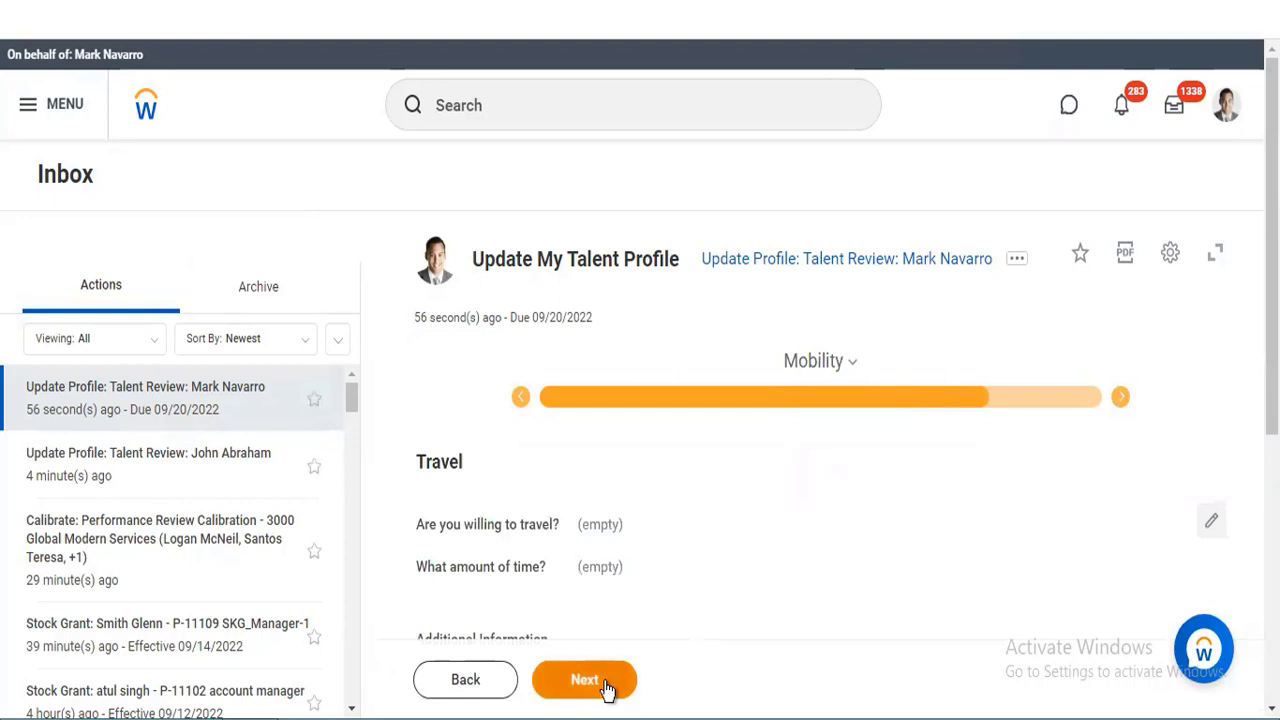
{"action": "left_click", "coordinate": [607, 688]}
{"action": "left_click", "coordinate": [611, 689]}
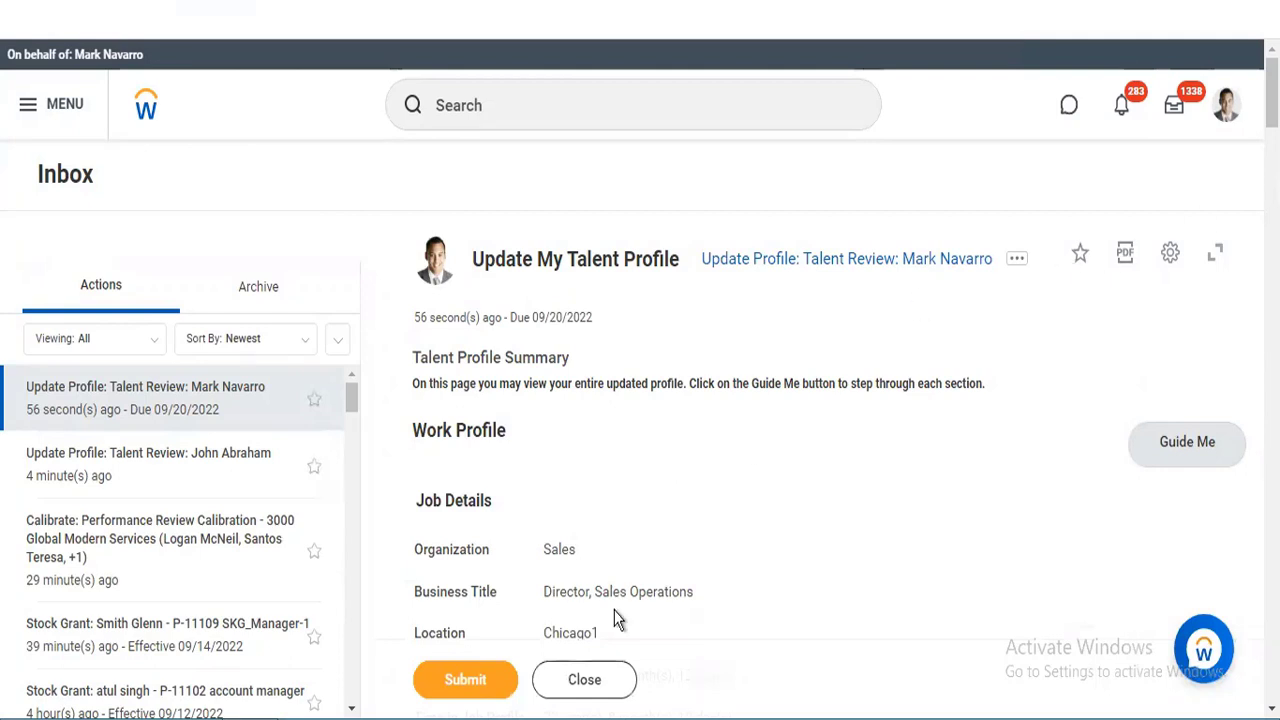
- Submit the updated talent profile from the Talent Profile Summary page
{"action": "left_click", "coordinate": [475, 680]}
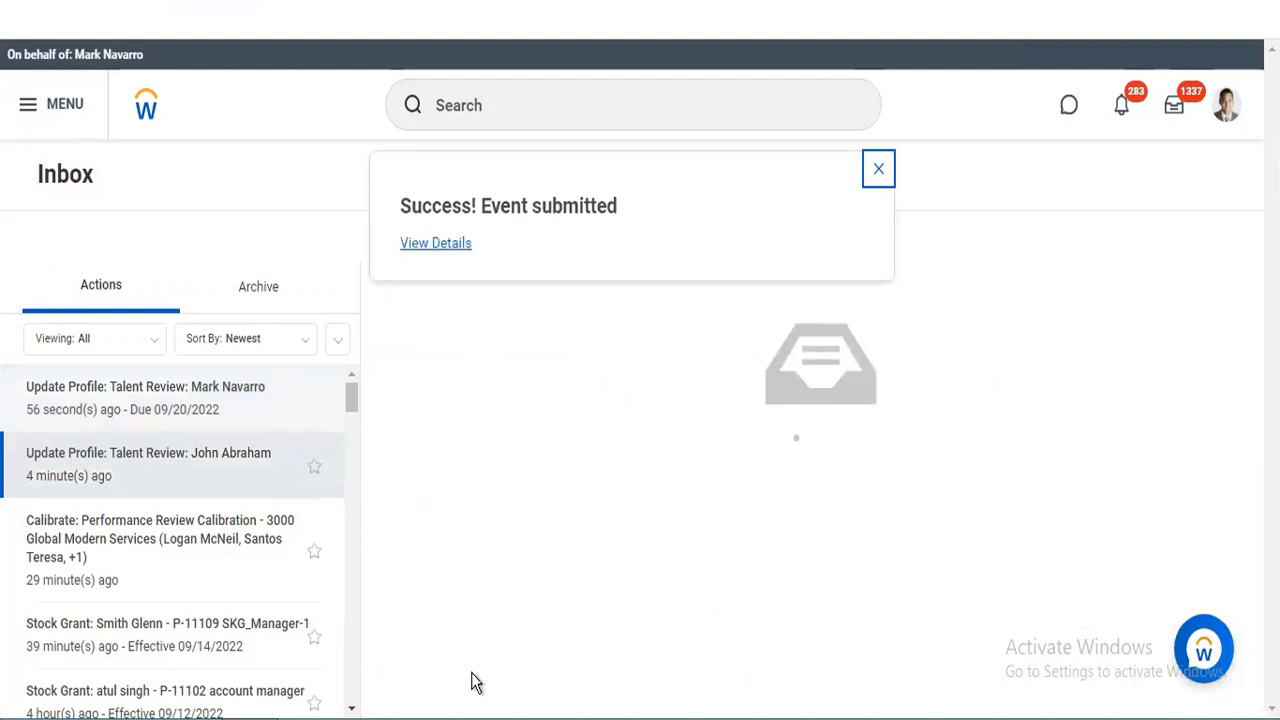
- Open the submitted event's details and show its Talent Review process history
{"action": "left_click", "coordinate": [447, 248]}
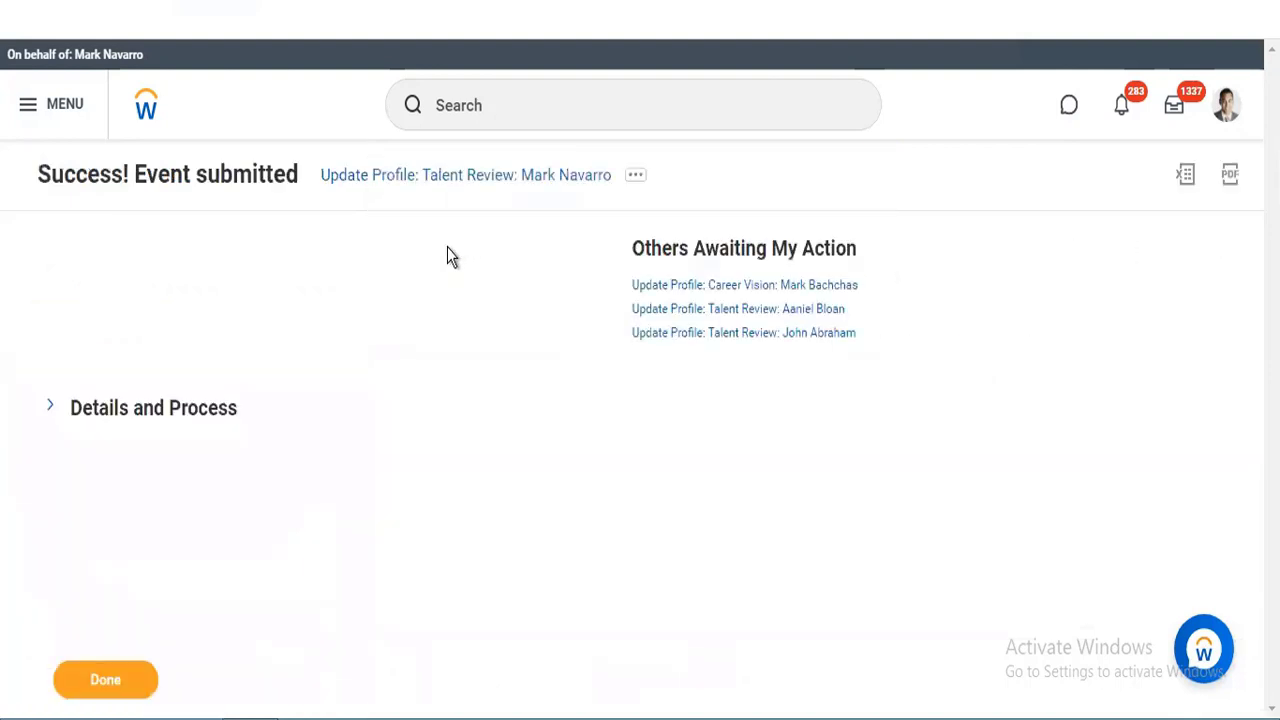
{"action": "left_click", "coordinate": [53, 411]}
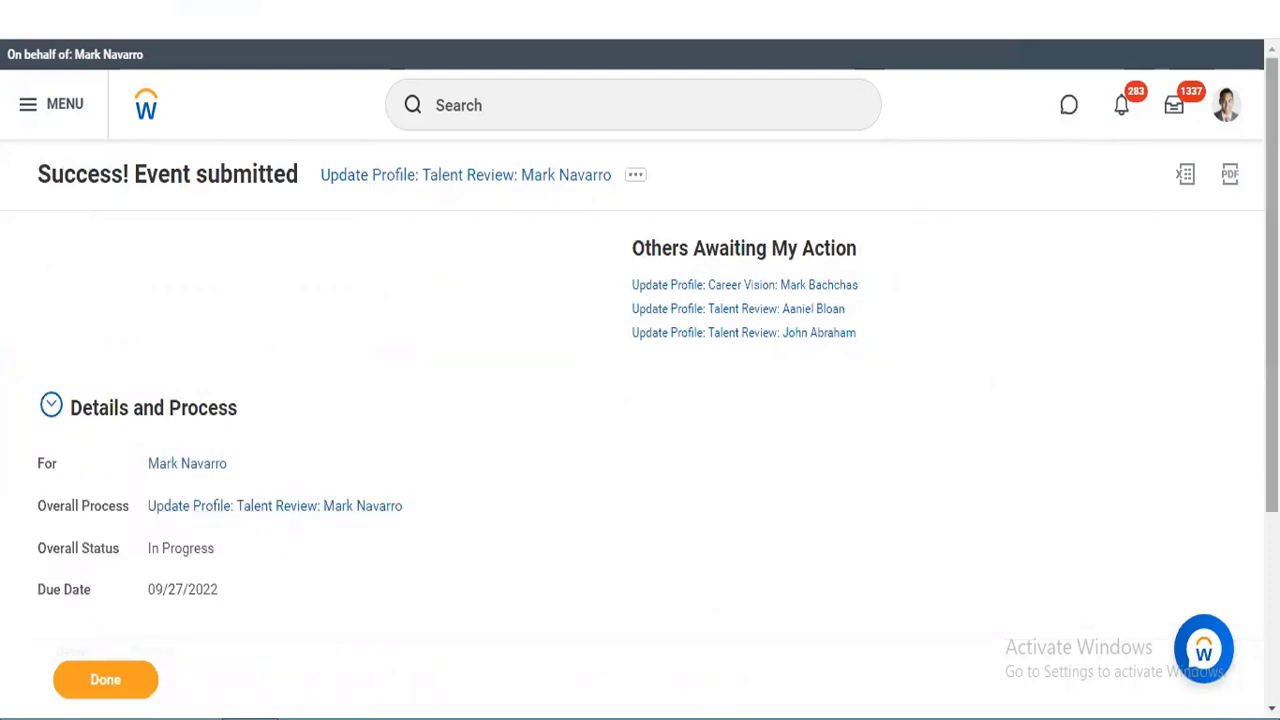
{"action": "scroll", "coordinate": [400, 450], "scroll_direction": "down", "scroll_amount": 3}
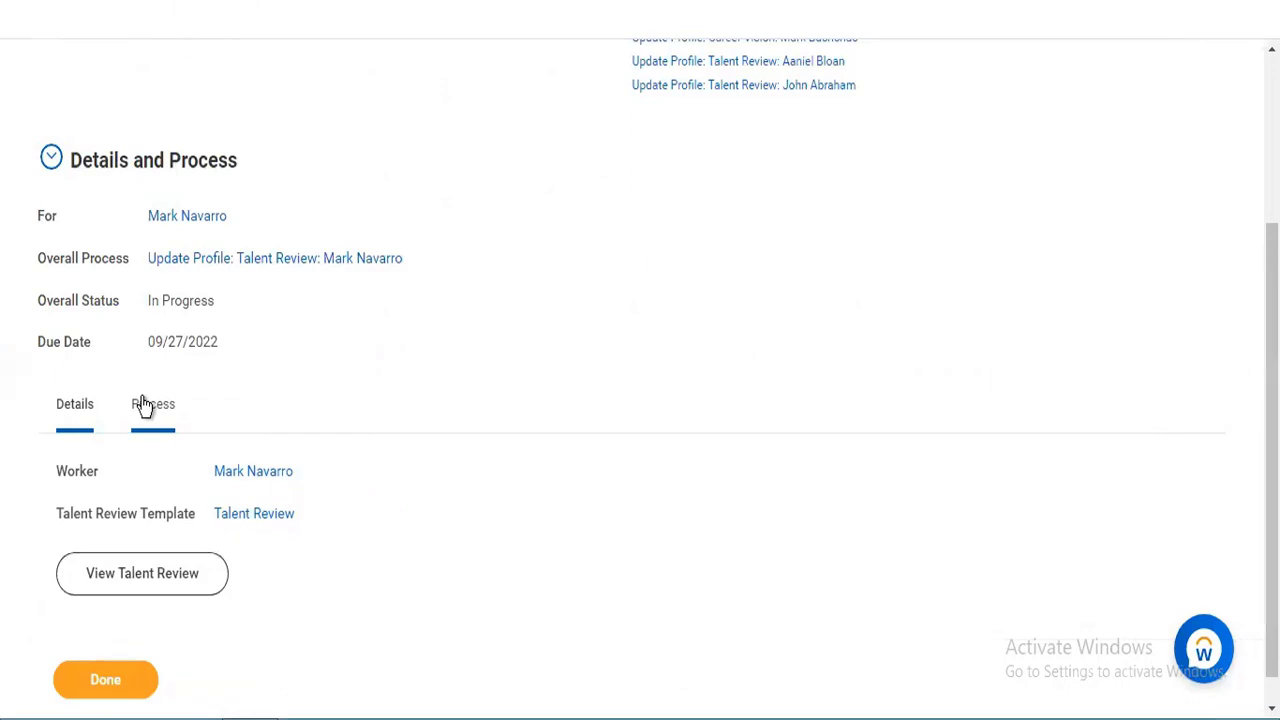
{"action": "left_click", "coordinate": [143, 405]}
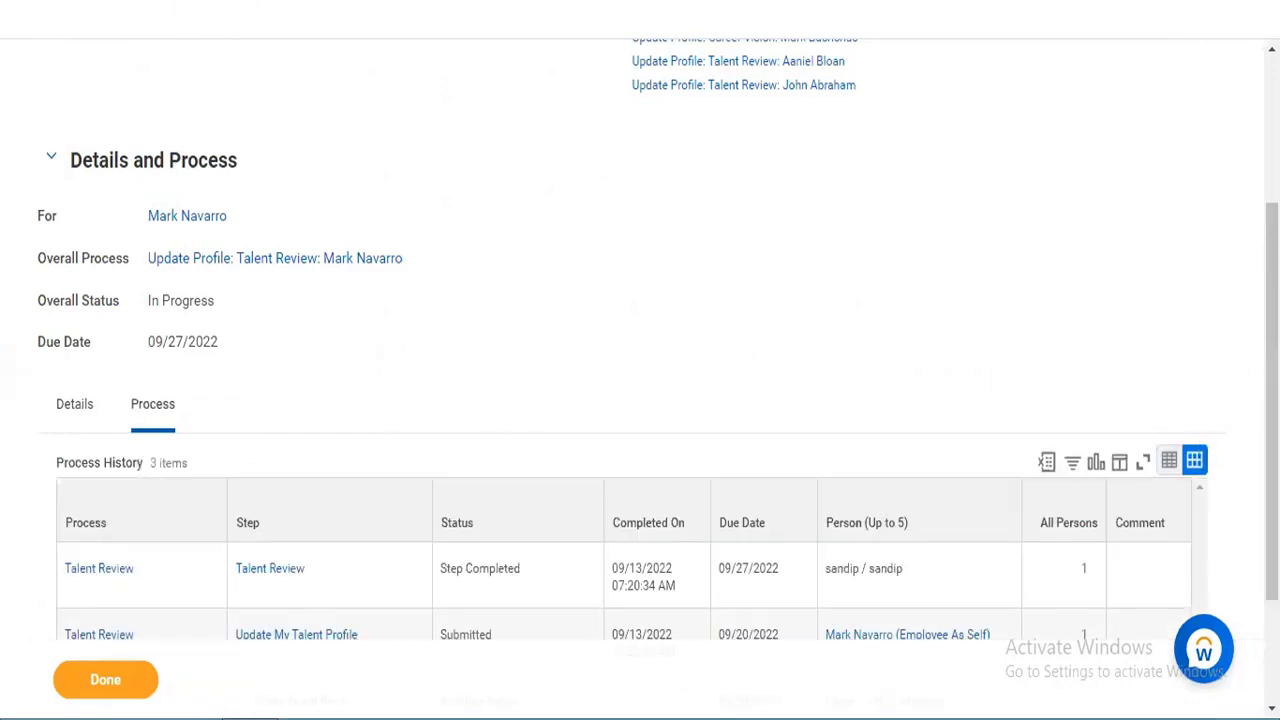
- Select the Complete Talent Review step and bring up the assigned manager's actions
{"action": "scroll", "coordinate": [1037, 549], "scroll_direction": "down", "scroll_amount": 2}
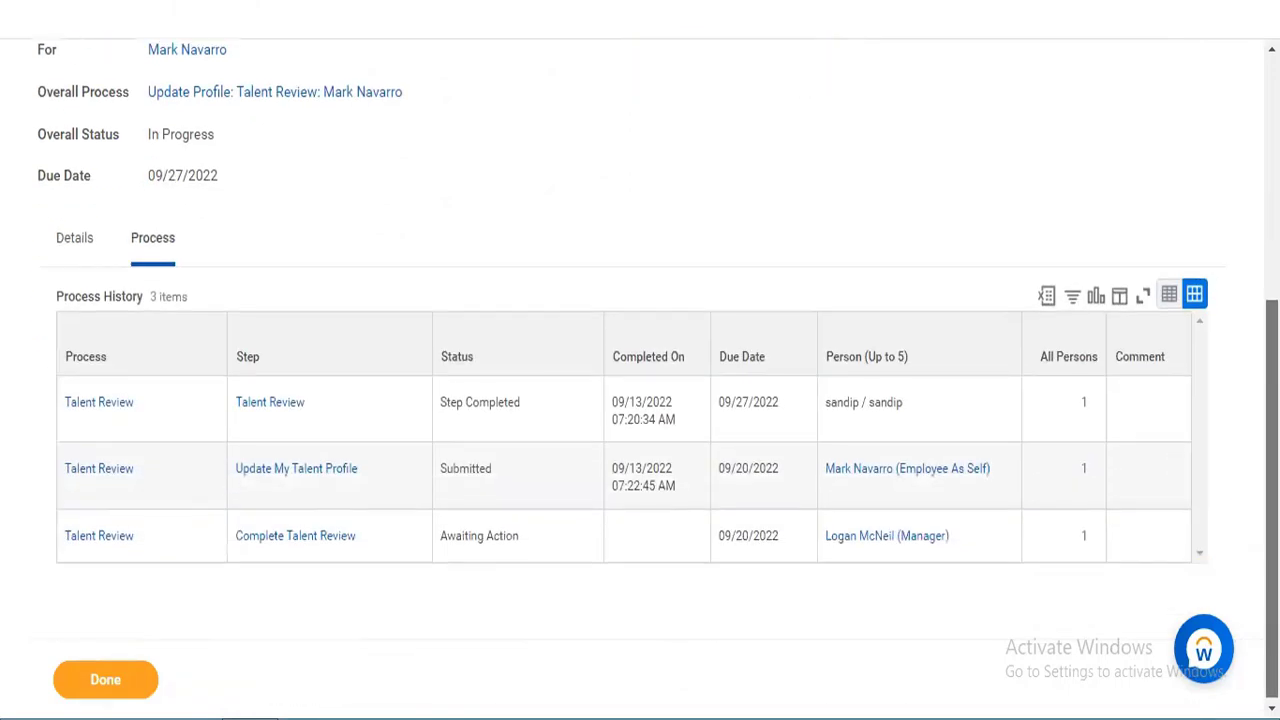
{"action": "left_click", "coordinate": [963, 538]}
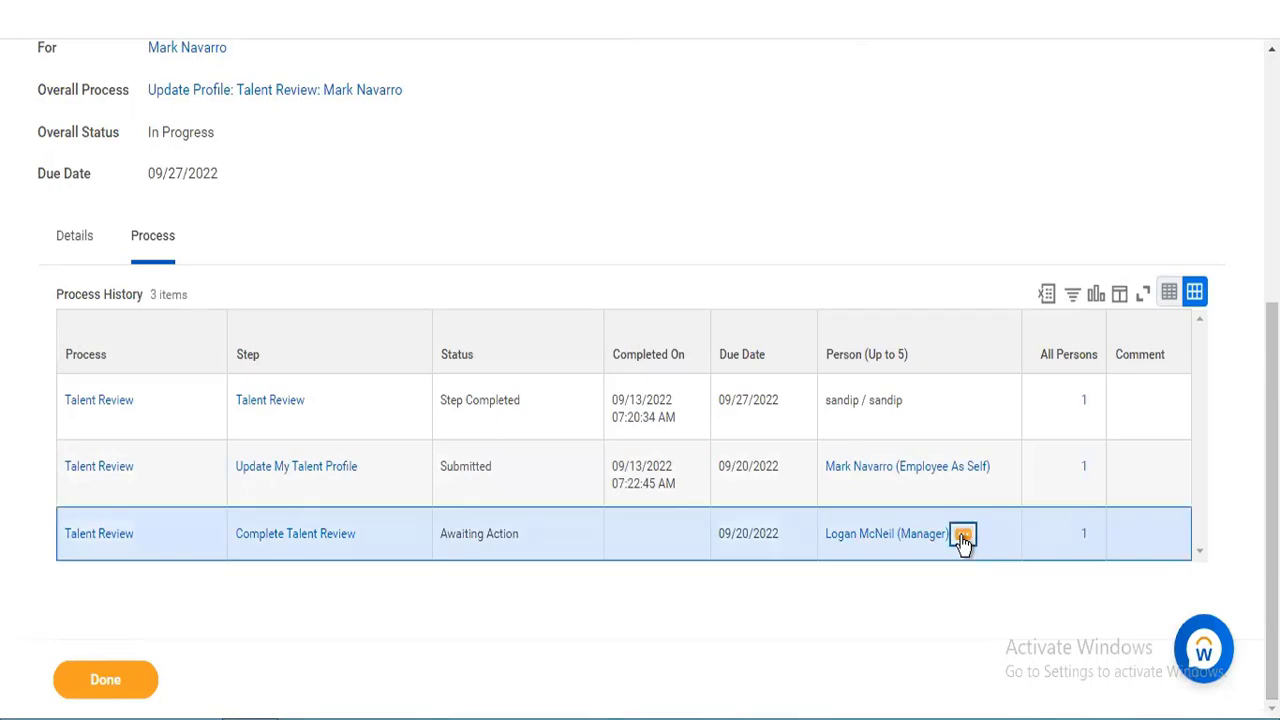
{"action": "left_click", "coordinate": [963, 538]}
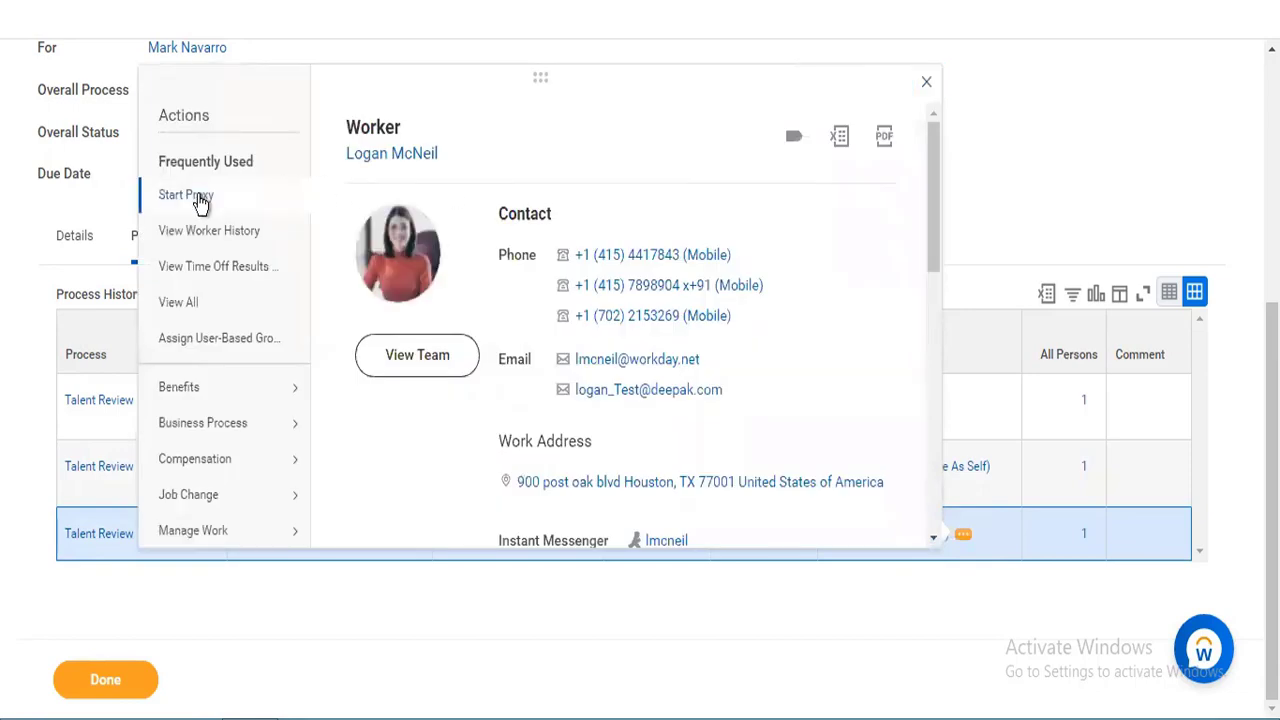
- Start a proxy session as the Complete Talent Review step's manager
{"action": "left_click", "coordinate": [199, 197]}
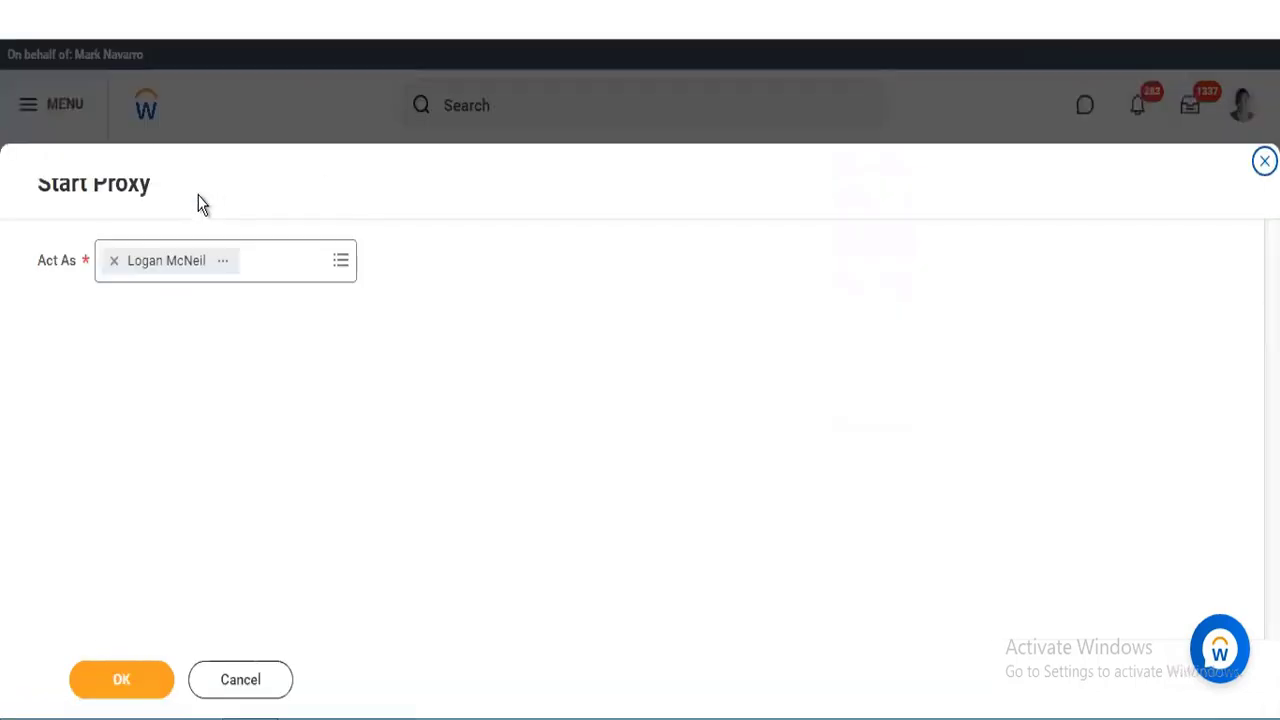
{"action": "left_click", "coordinate": [143, 684]}
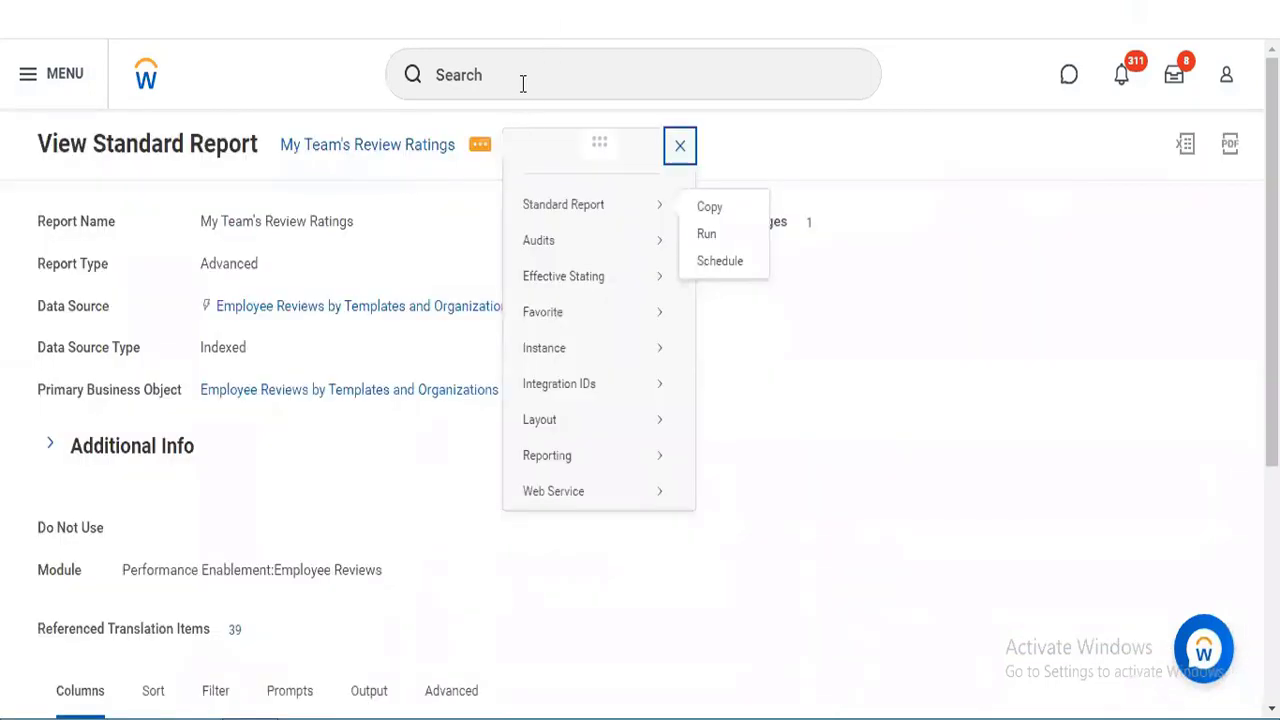
- Search 'bp: talent review' as the proxied manager and return to their home page
{"action": "left_click", "coordinate": [522, 84]}
{"action": "type", "text": "bp:"}
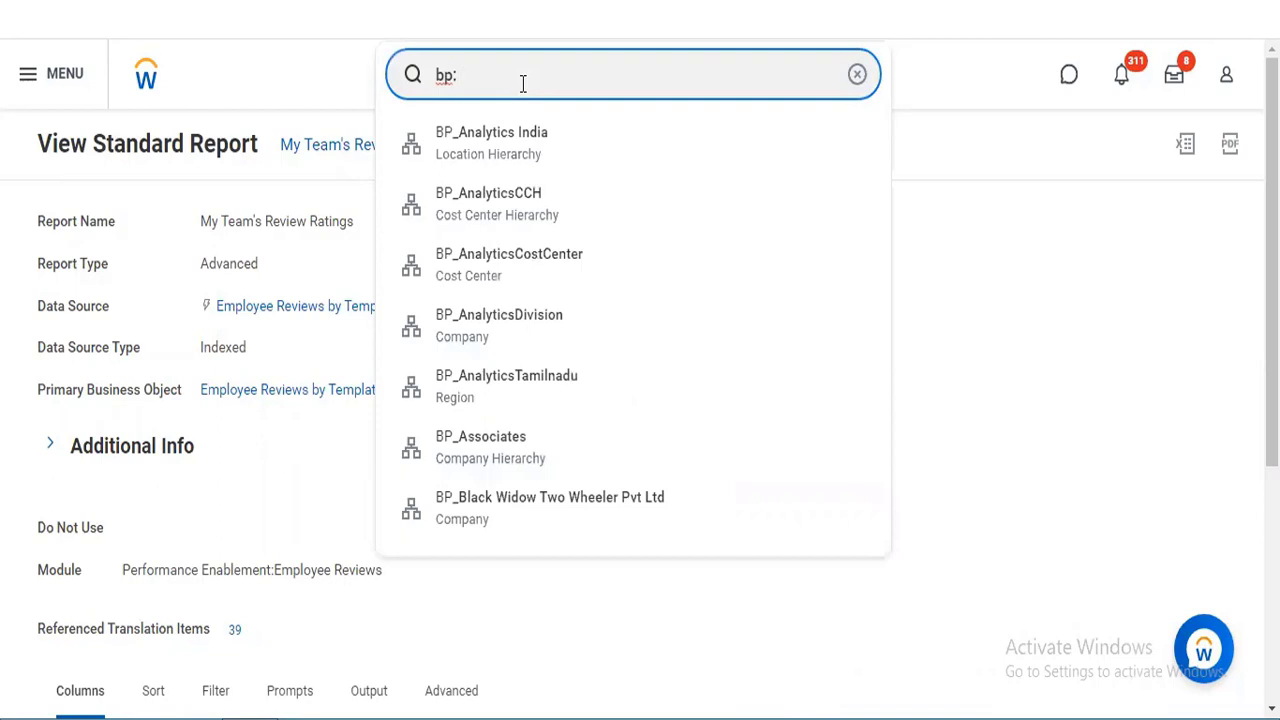
{"action": "type", "text": " w"}
{"action": "key", "text": "BackSpace"}
{"action": "type", "text": "talent review"}
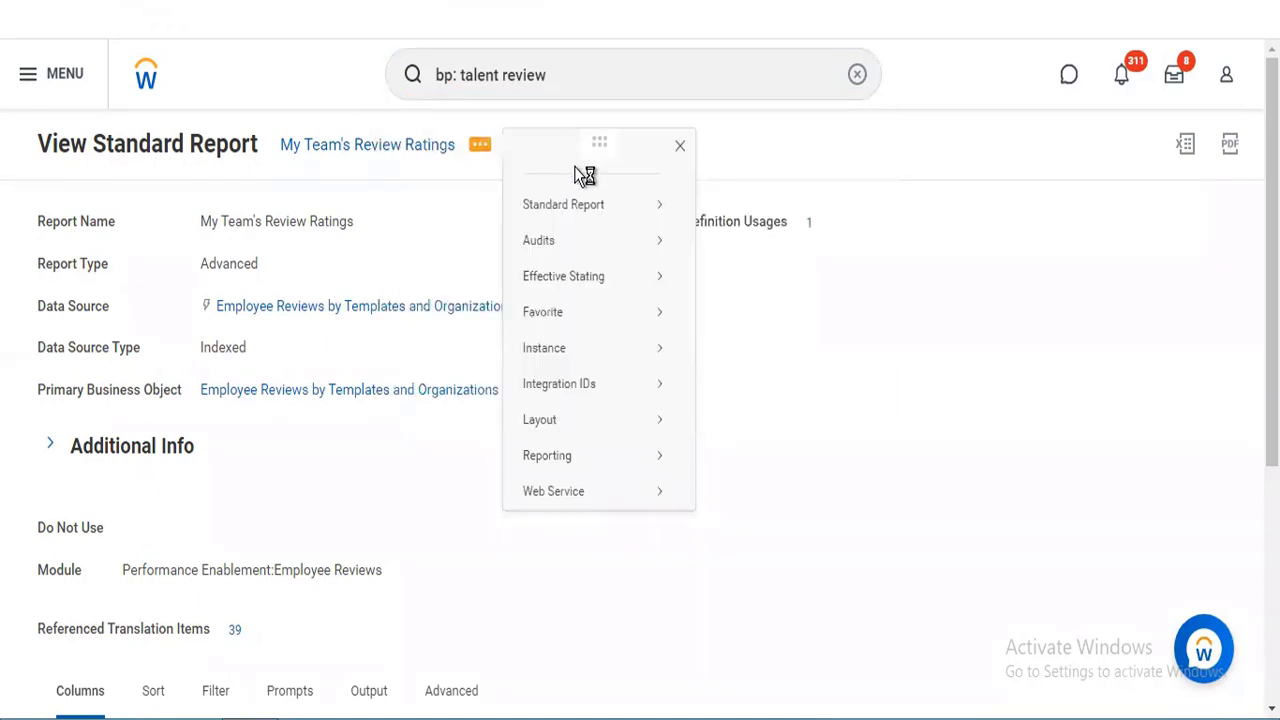
{"action": "mouse_move", "coordinate": [640, 276]}
{"action": "left_click", "coordinate": [727, 306]}
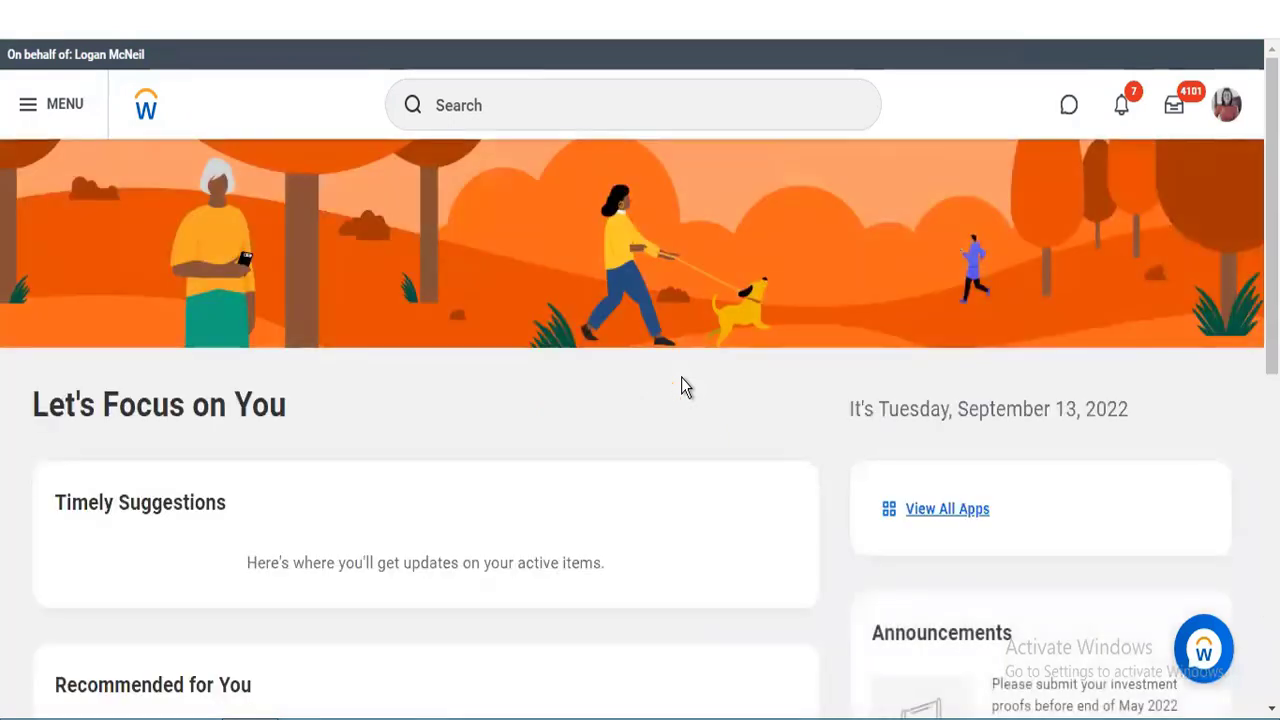
- Edit the Talent Review (Default Definition) process, keeping effective date 09/13/2022 and Chicago time zone
{"action": "left_click", "coordinate": [547, 93]}
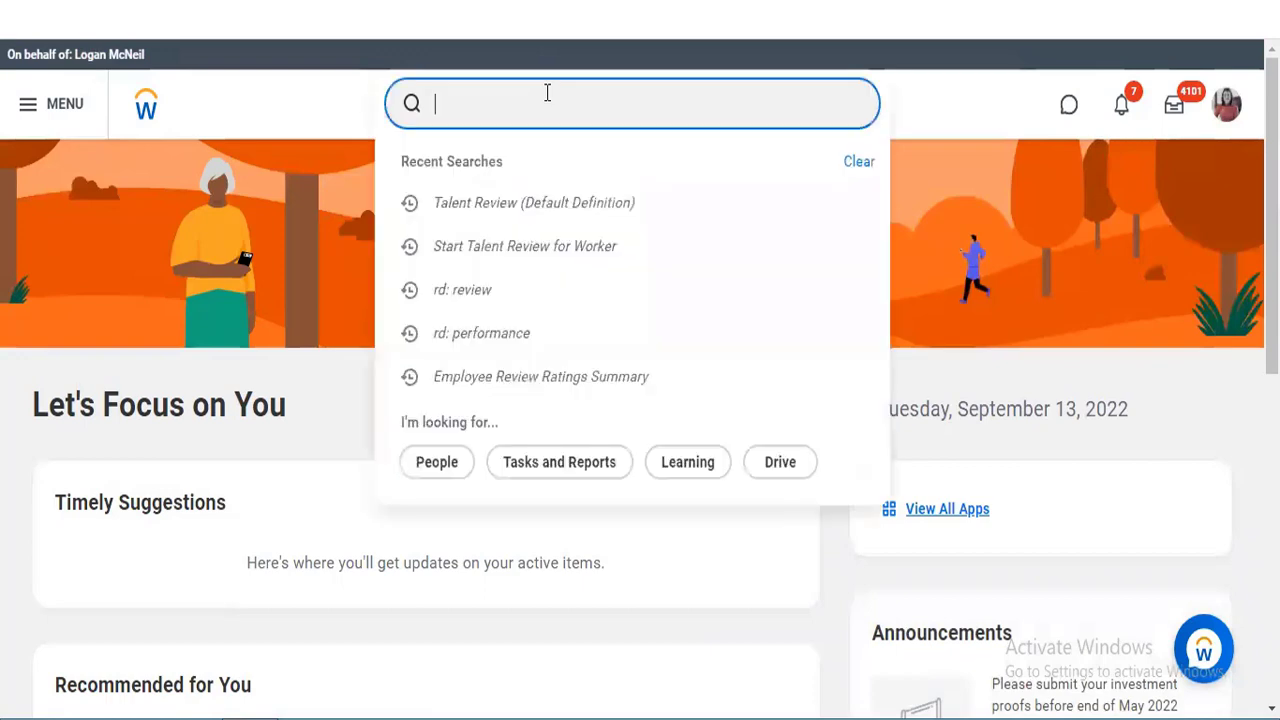
{"action": "left_click", "coordinate": [535, 210]}
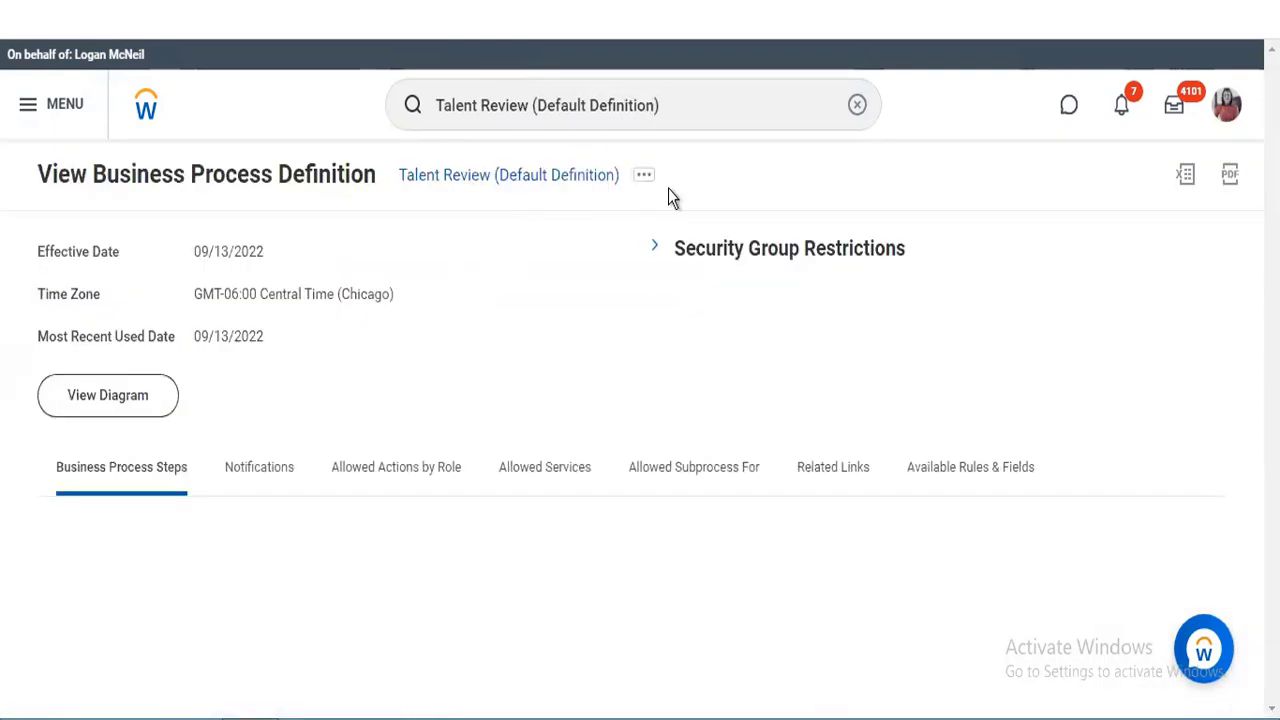
{"action": "left_click", "coordinate": [645, 177]}
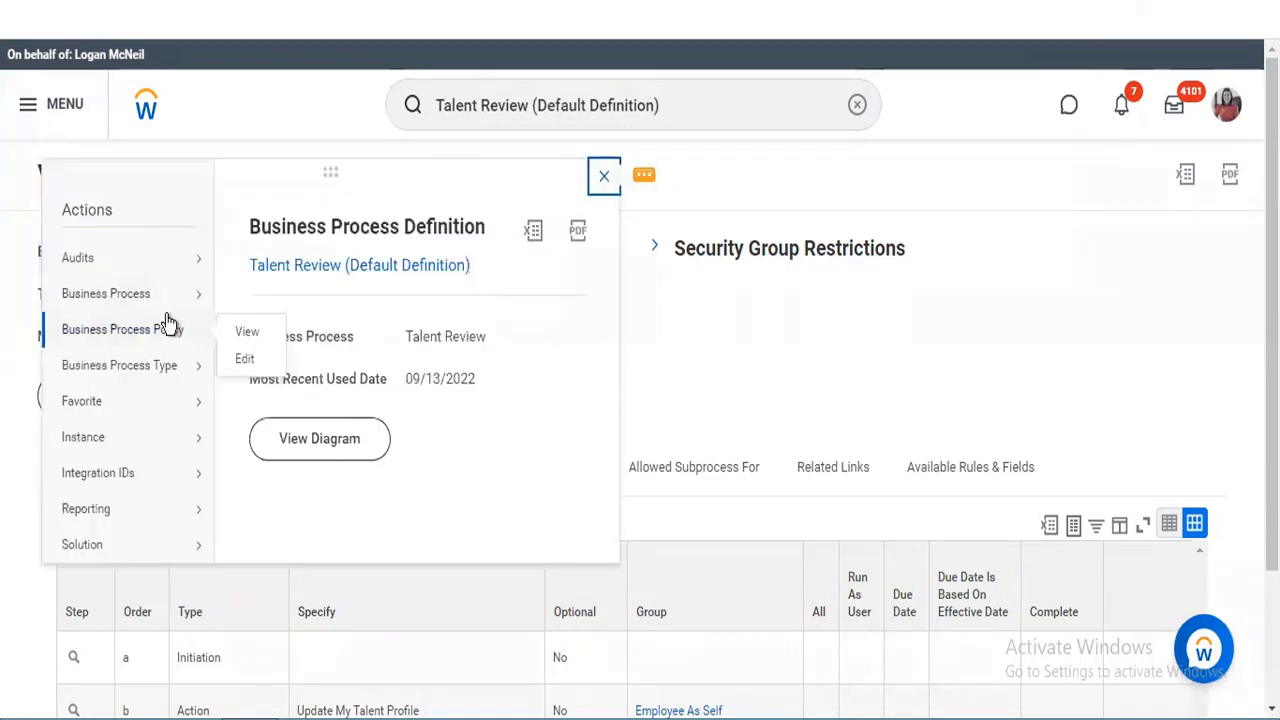
{"action": "mouse_move", "coordinate": [166, 312]}
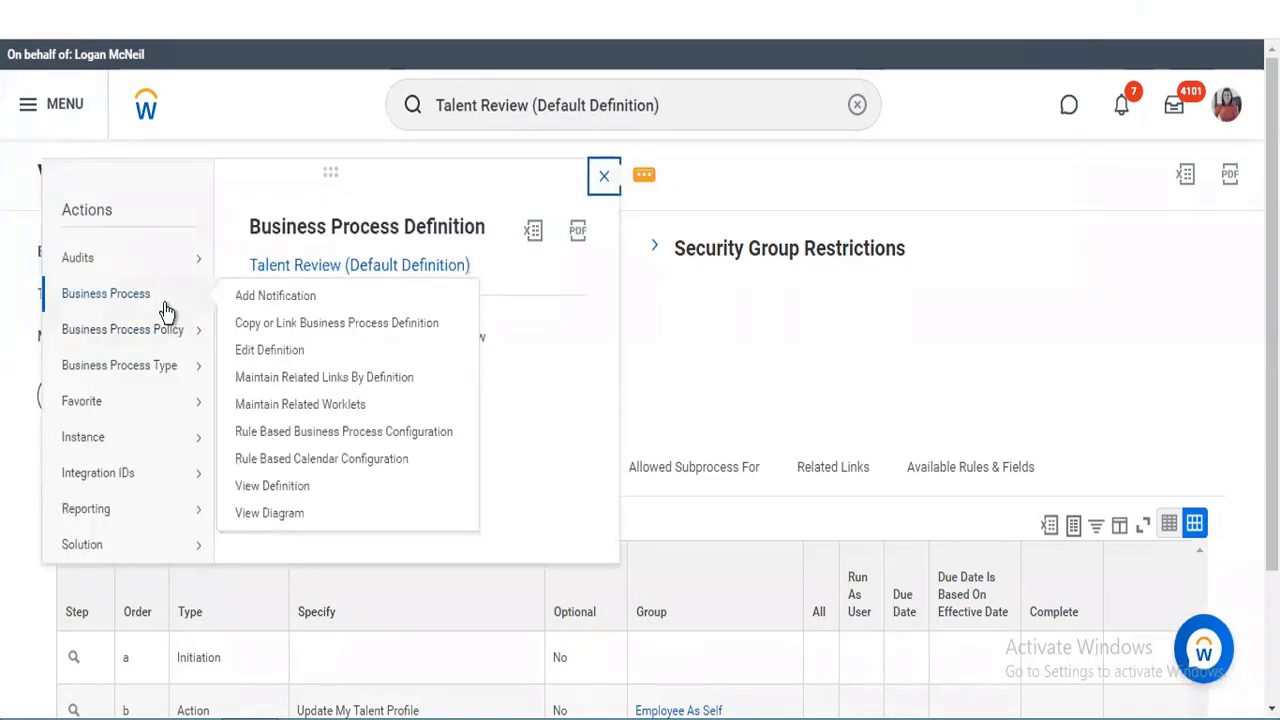
{"action": "left_click", "coordinate": [262, 350]}
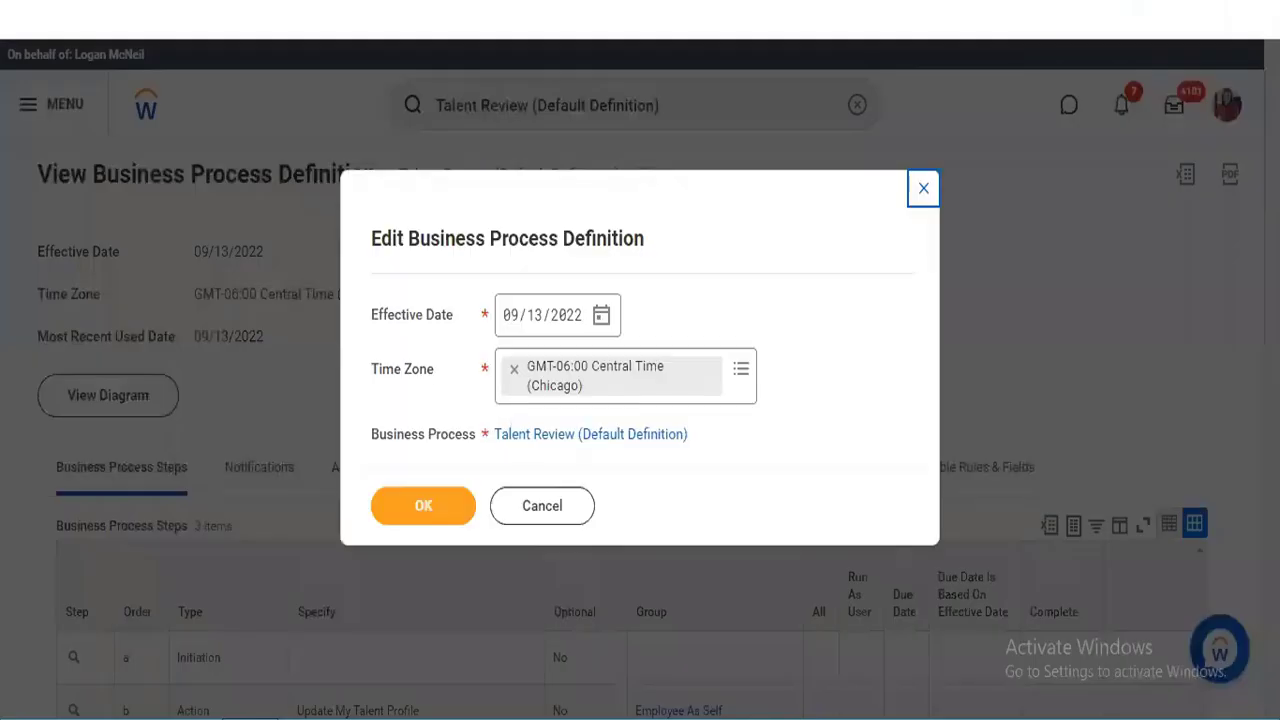
{"action": "left_click", "coordinate": [402, 520]}
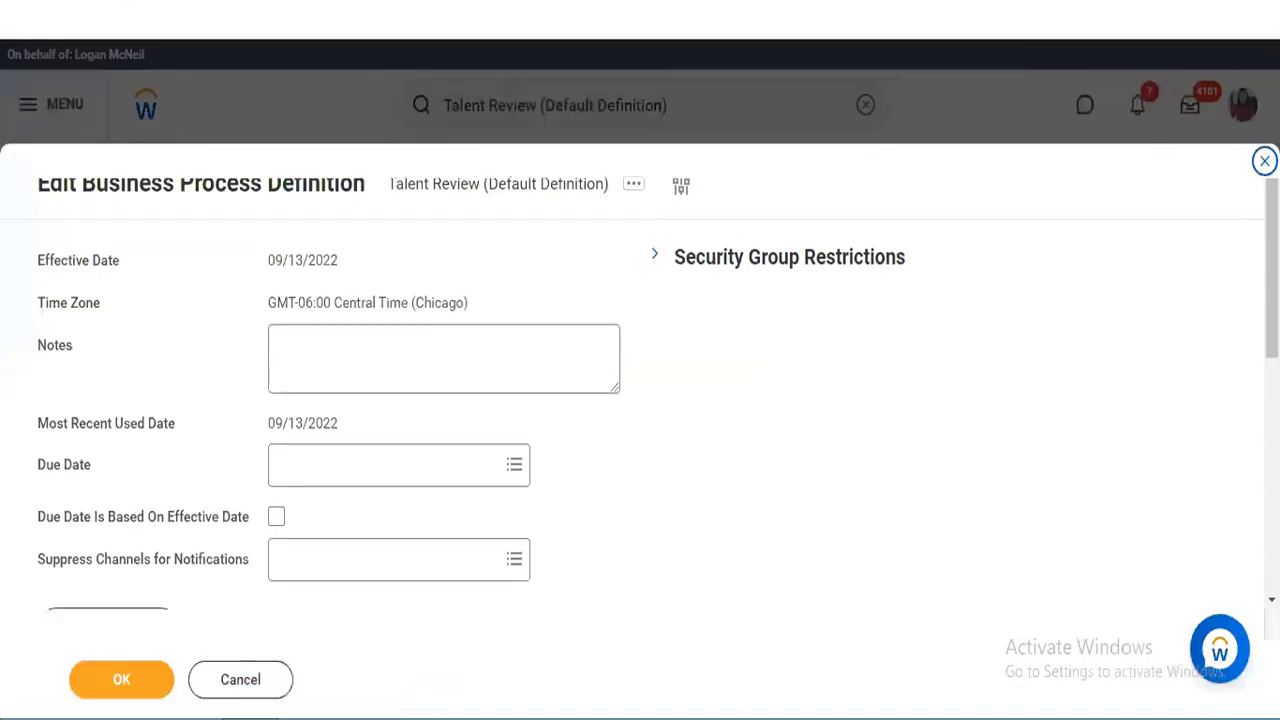
- Add a fourth Service step using Step Configuration Placeholder Service to the process steps
{"action": "scroll", "coordinate": [477, 400], "scroll_direction": "down", "scroll_amount": 5}
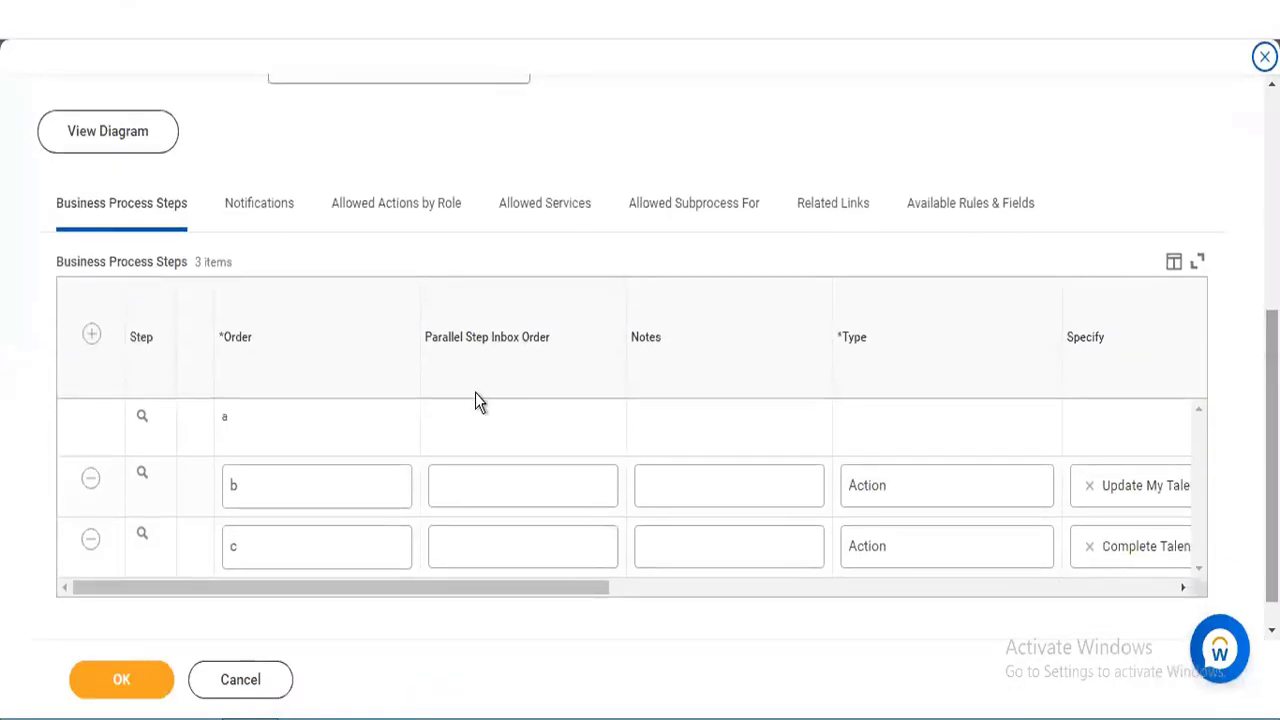
{"action": "left_click", "coordinate": [89, 334]}
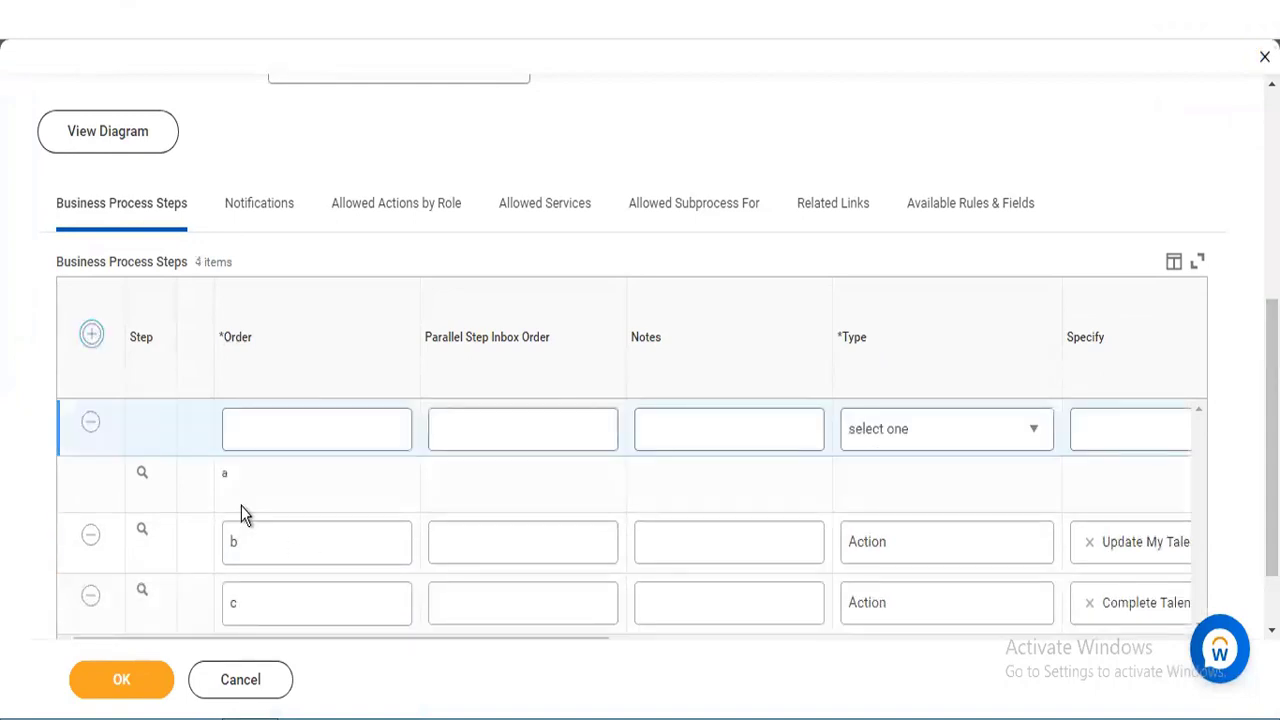
{"action": "left_click", "coordinate": [249, 435]}
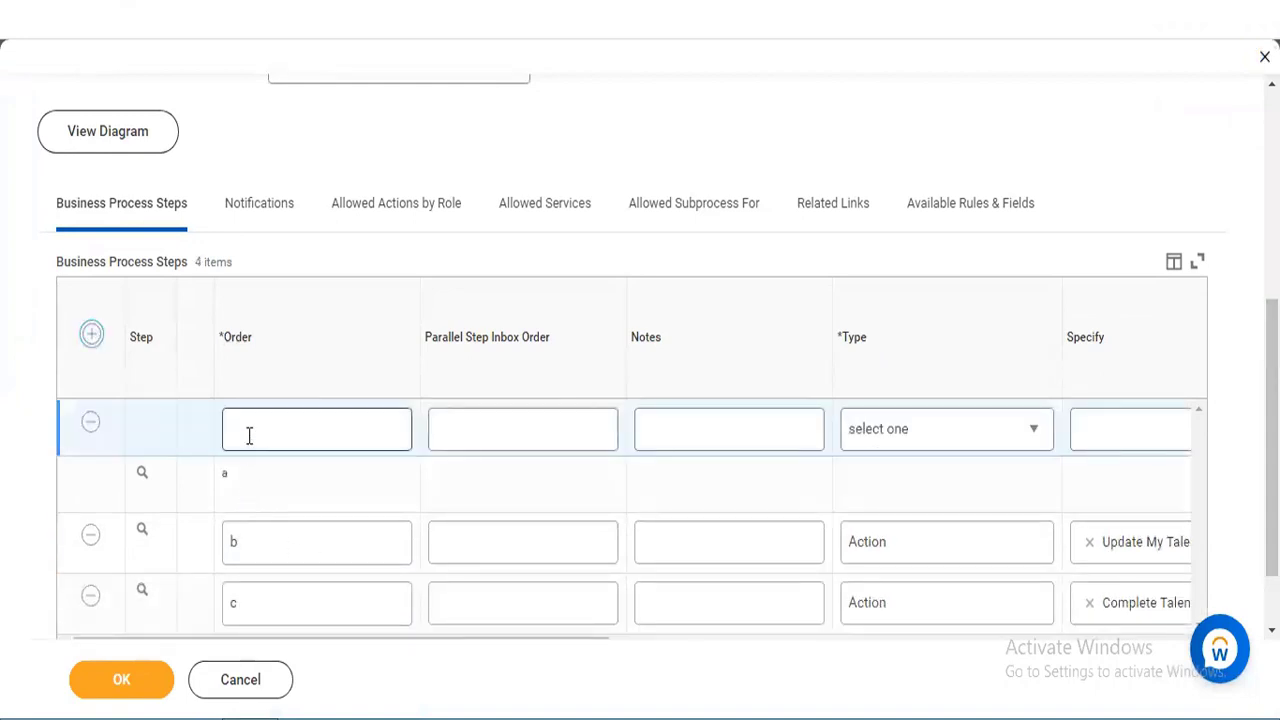
{"action": "left_click", "coordinate": [880, 443]}
{"action": "left_click_drag", "start_coordinate": [1045, 232], "coordinate": [1052, 379]}
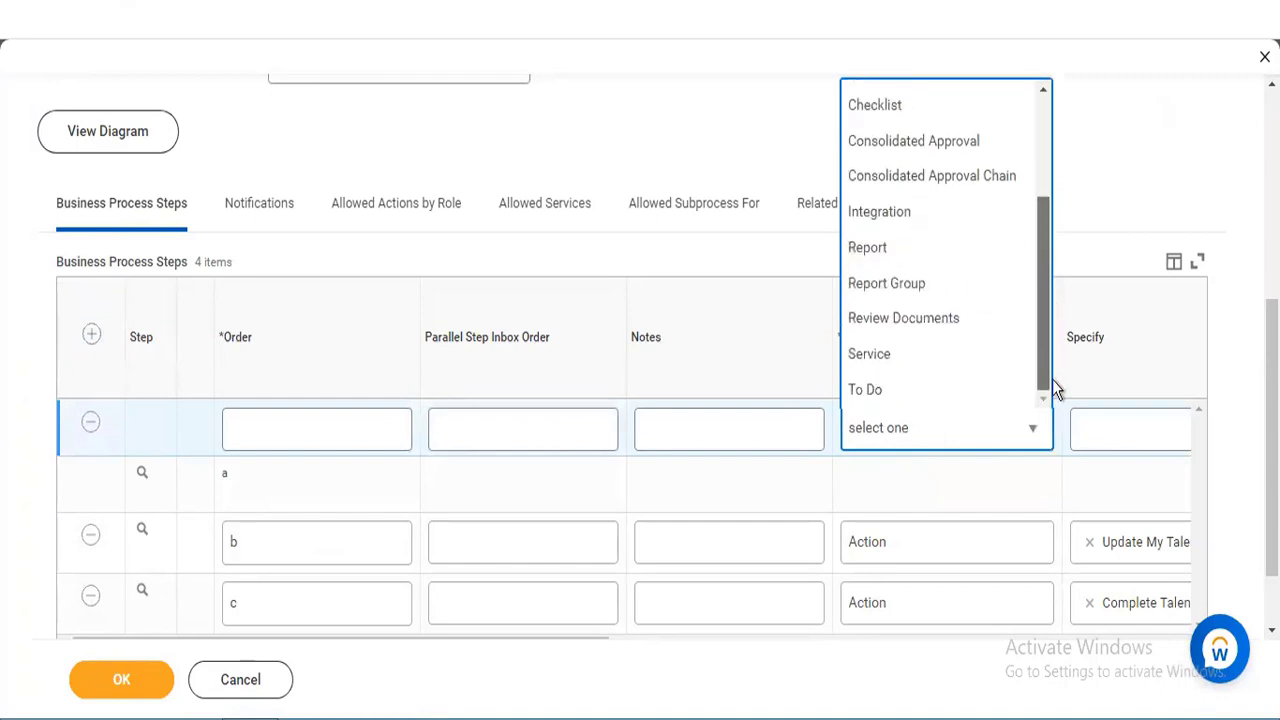
{"action": "left_click", "coordinate": [928, 357]}
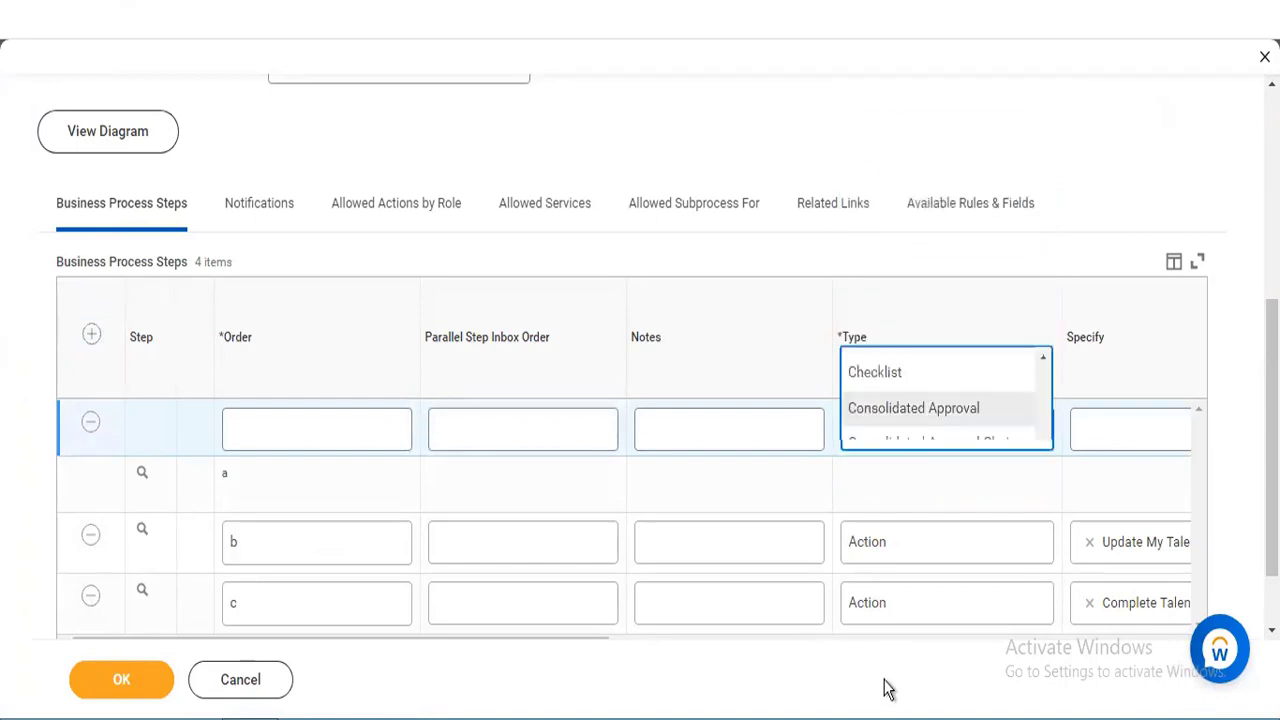
{"action": "left_click", "coordinate": [1142, 440]}
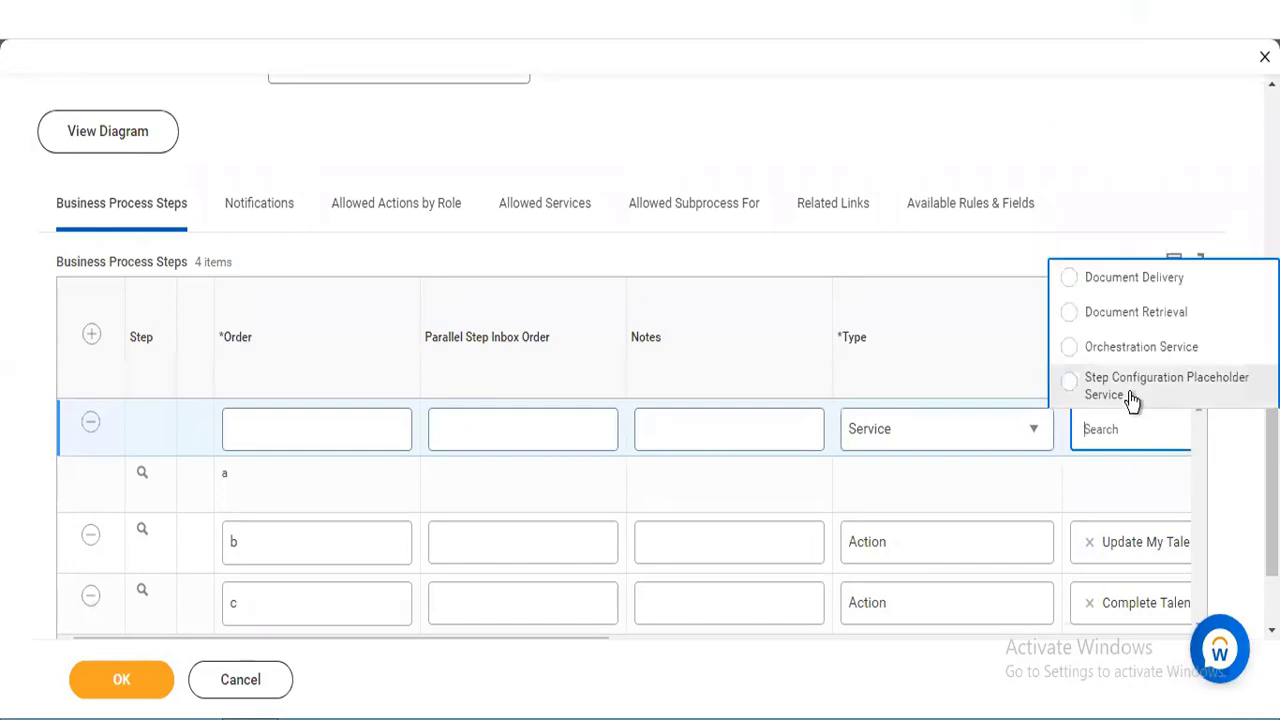
{"action": "left_click", "coordinate": [1129, 392]}
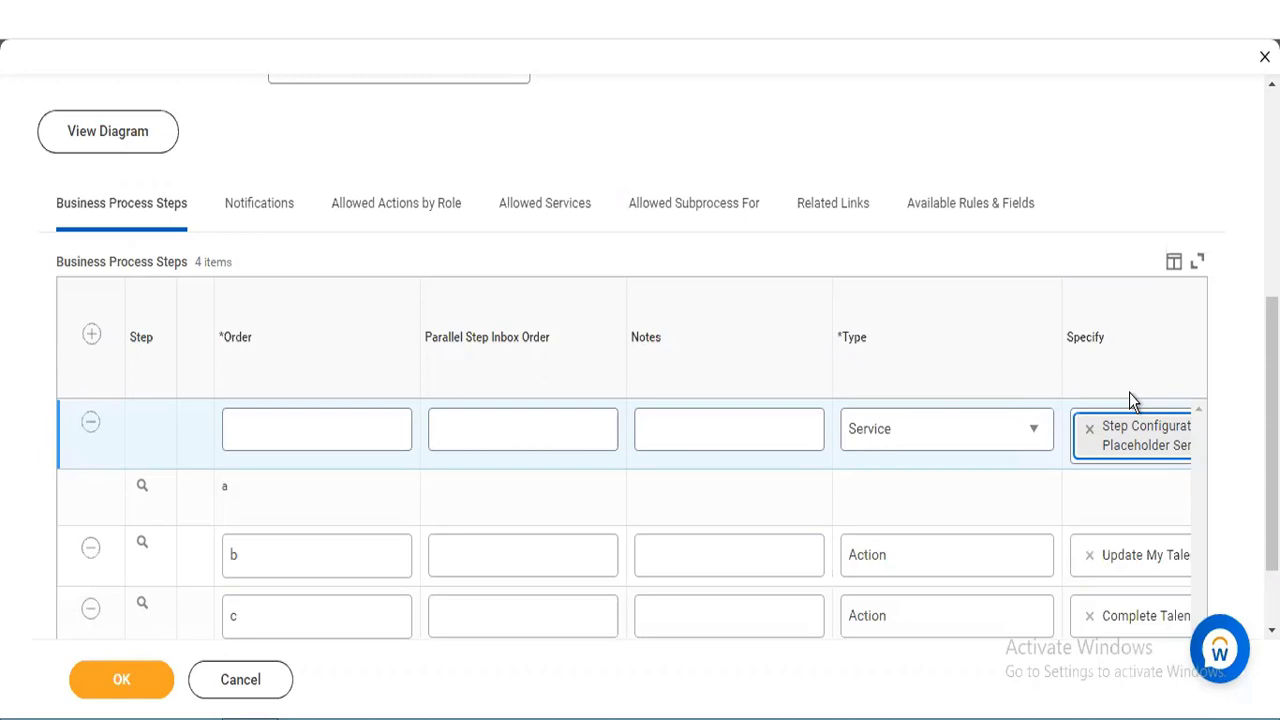
{"action": "scroll", "coordinate": [1129, 397], "scroll_direction": "down", "scroll_amount": 1}
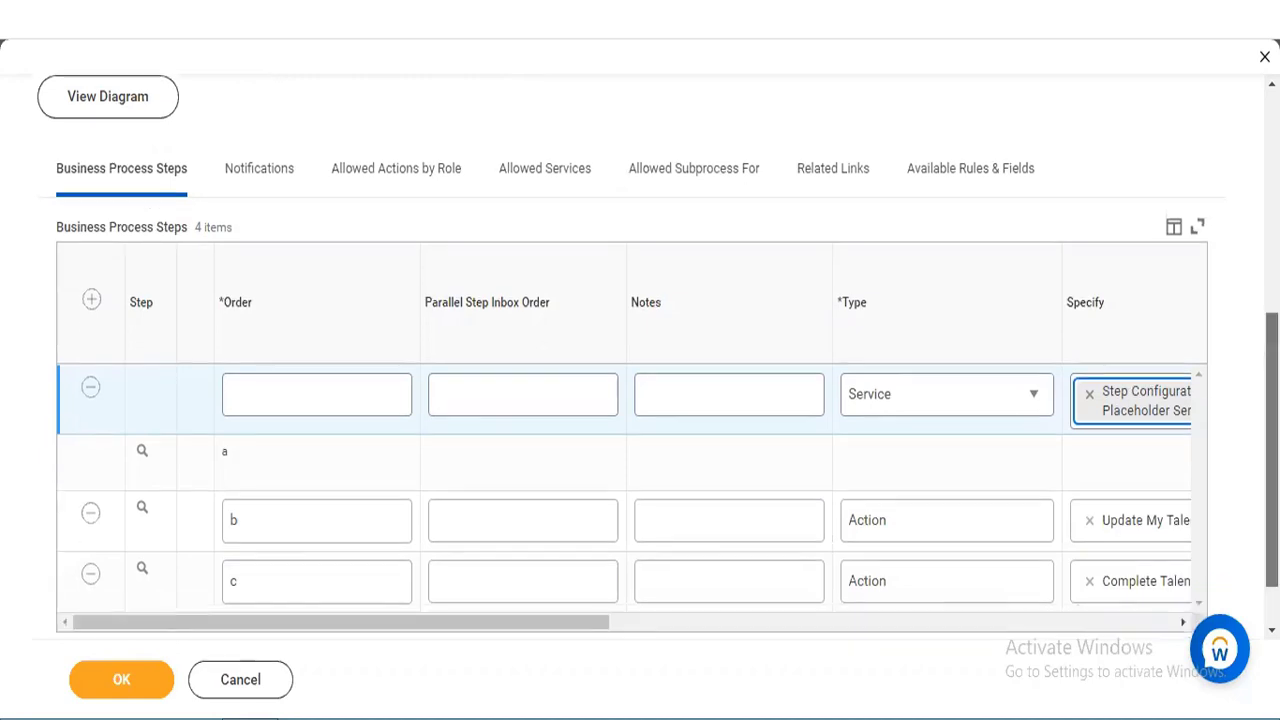
- Compare the steps' Optional and Group columns (Employee As Self, Manager), then return home
{"action": "scroll", "coordinate": [785, 625], "scroll_direction": "down", "scroll_amount": 2}
{"action": "left_click_drag", "start_coordinate": [582, 558], "coordinate": [689, 558]}
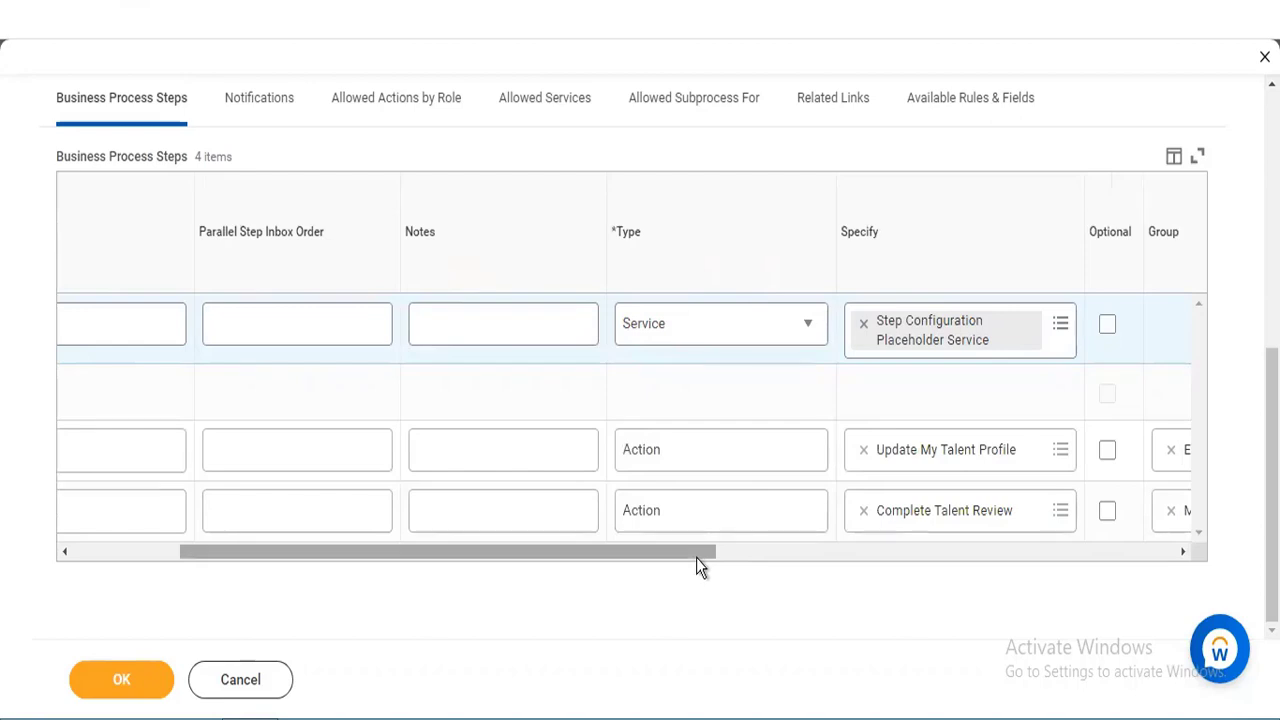
{"action": "left_click", "coordinate": [792, 551]}
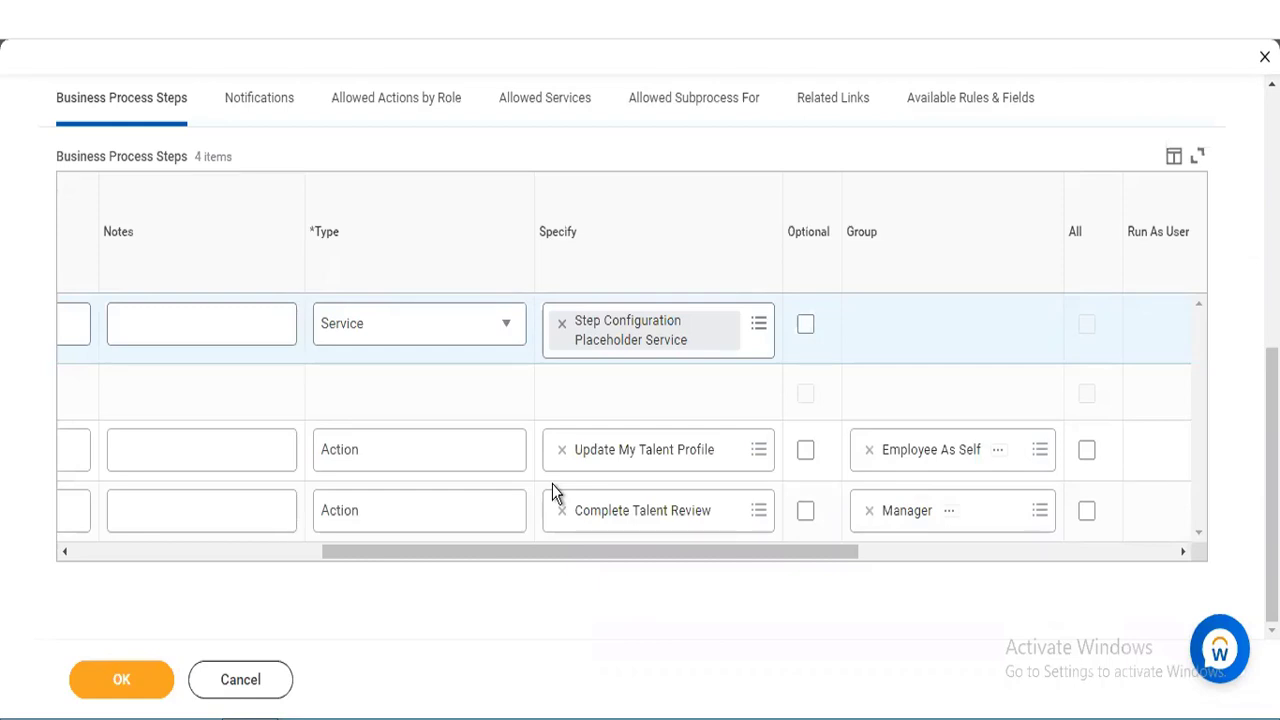
{"action": "left_click_drag", "start_coordinate": [457, 552], "coordinate": [200, 560]}
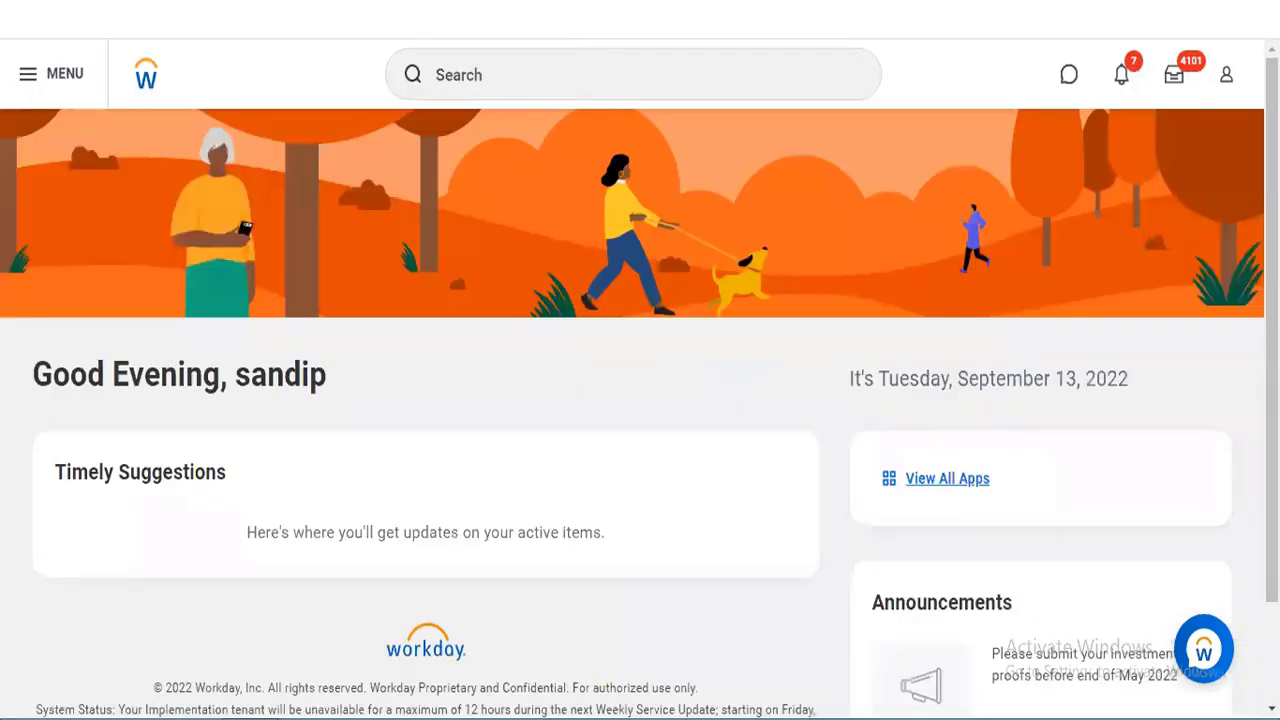
{"action": "key", "text": "ctrl+Tab"}
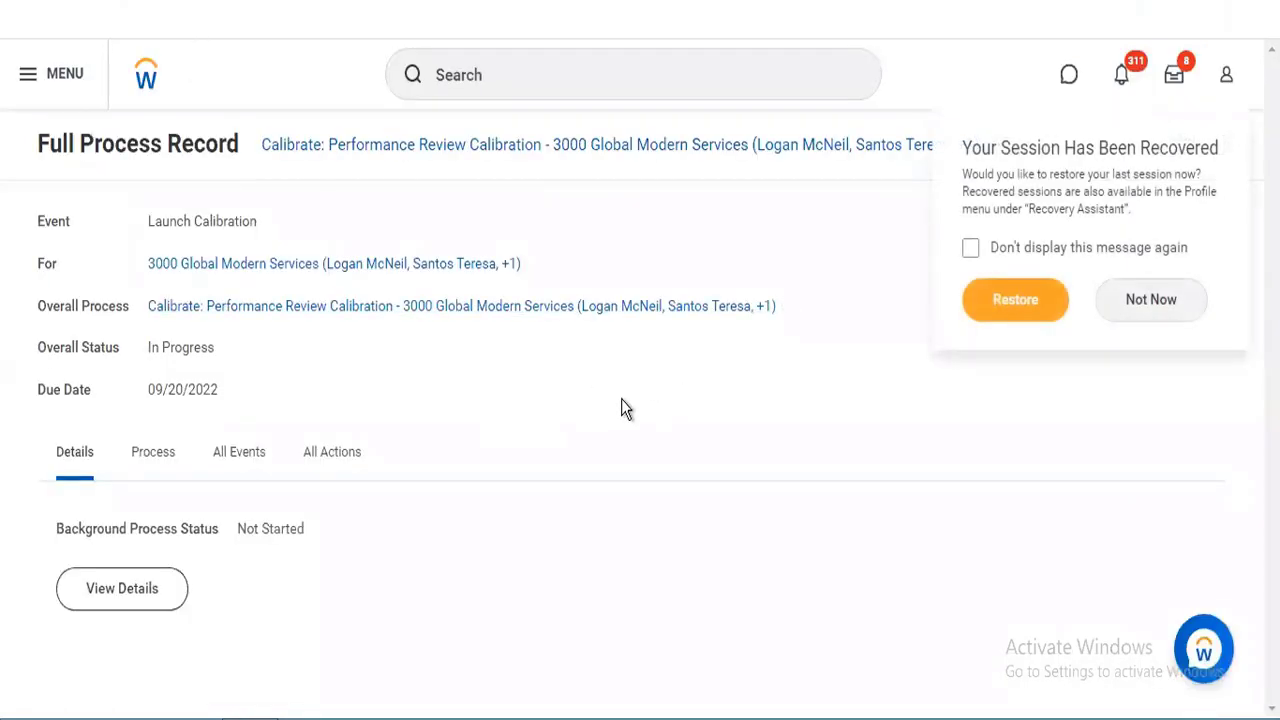
{"action": "left_click", "coordinate": [1166, 312]}
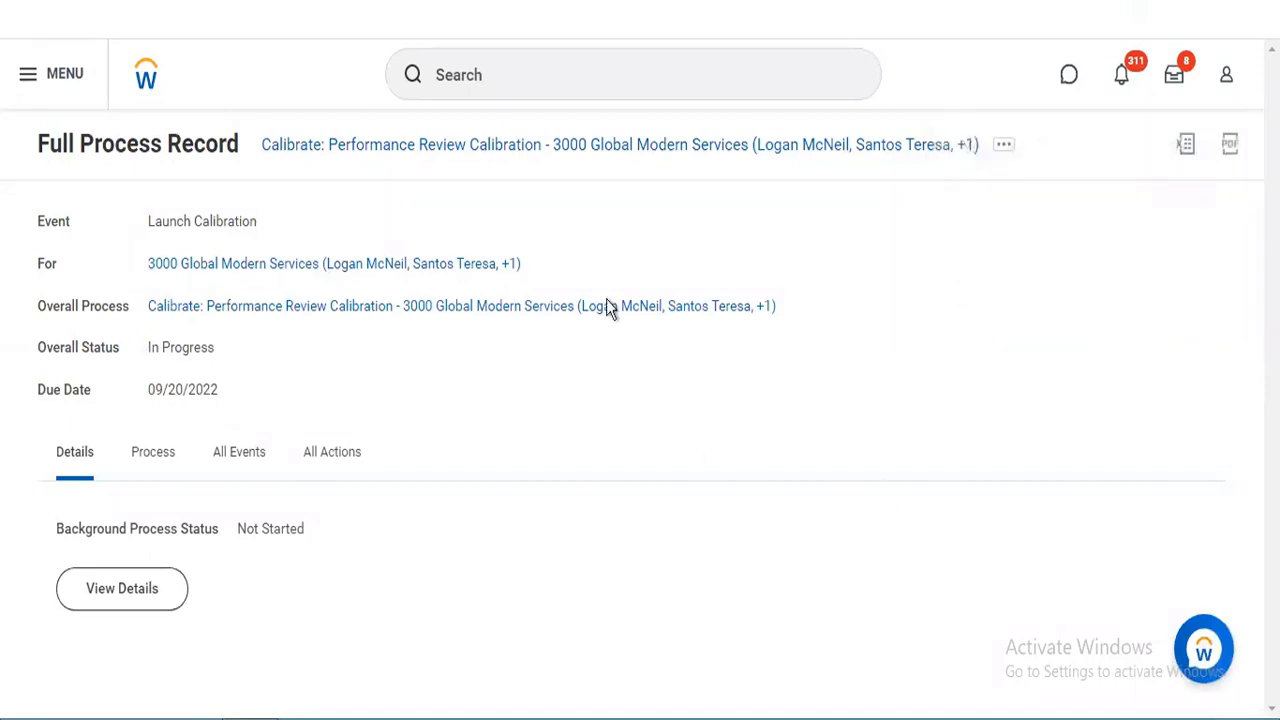
{"action": "left_click", "coordinate": [607, 2]}
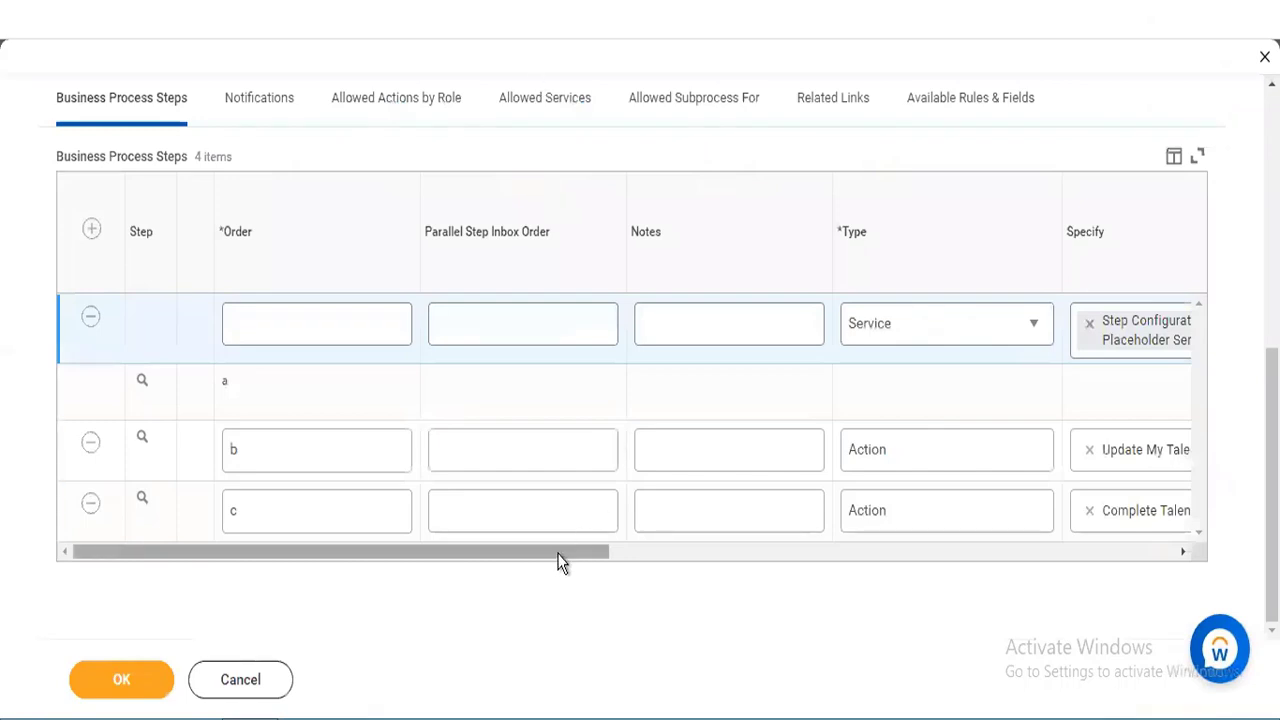
{"action": "left_click", "coordinate": [708, 554]}
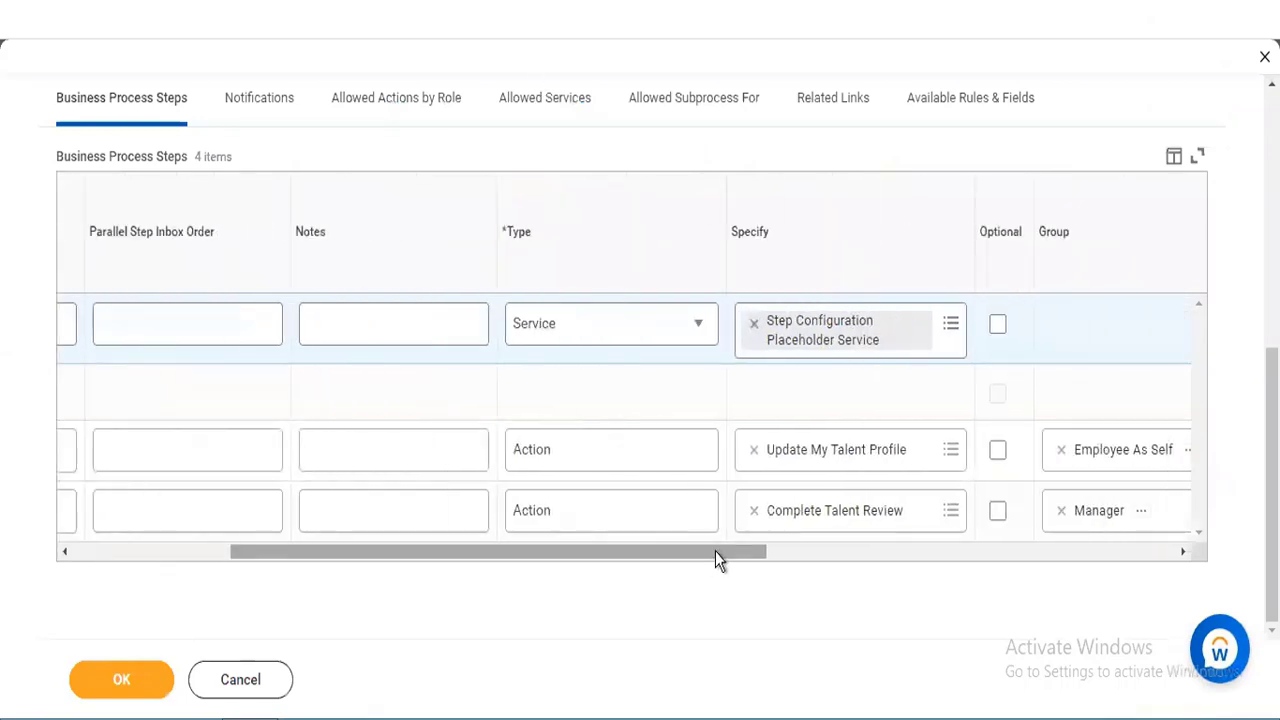
{"action": "left_click_drag", "start_coordinate": [715, 553], "coordinate": [430, 610]}
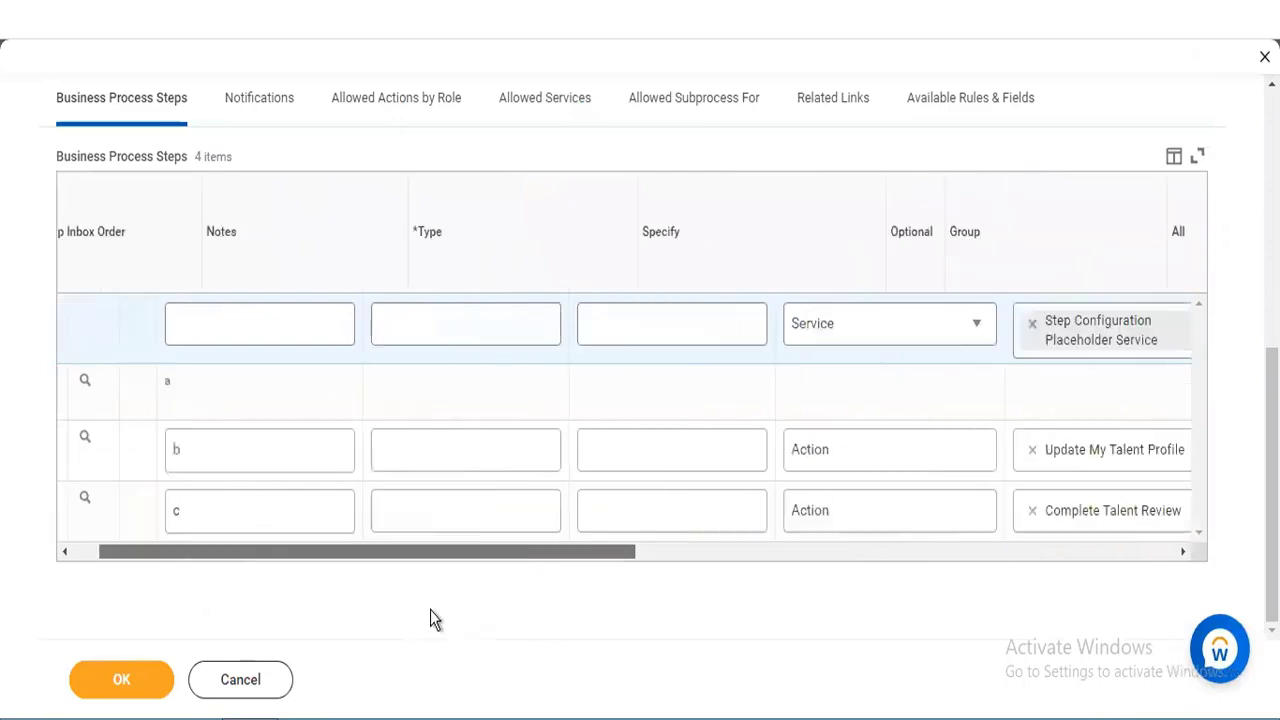
- Discard the step edits and view the original steps: Initiation, Update My Talent Profile, Complete Talent Review
{"action": "left_click", "coordinate": [277, 680]}
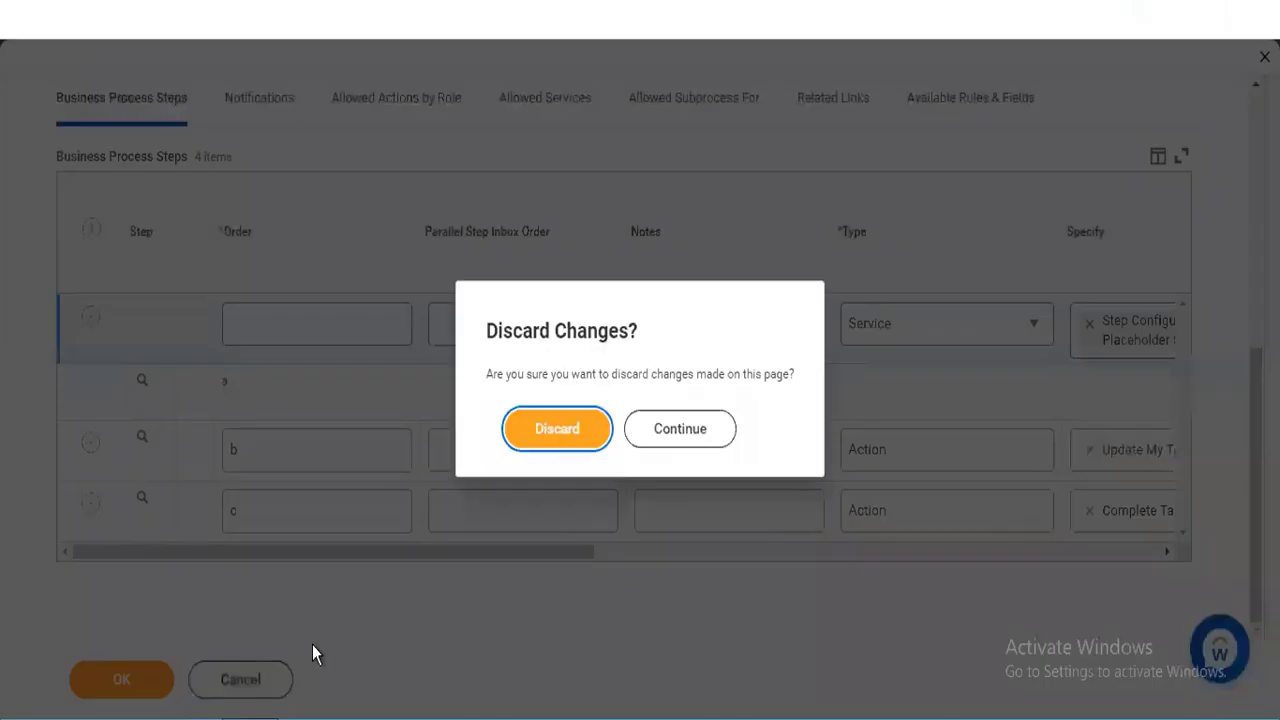
{"action": "left_click", "coordinate": [575, 422]}
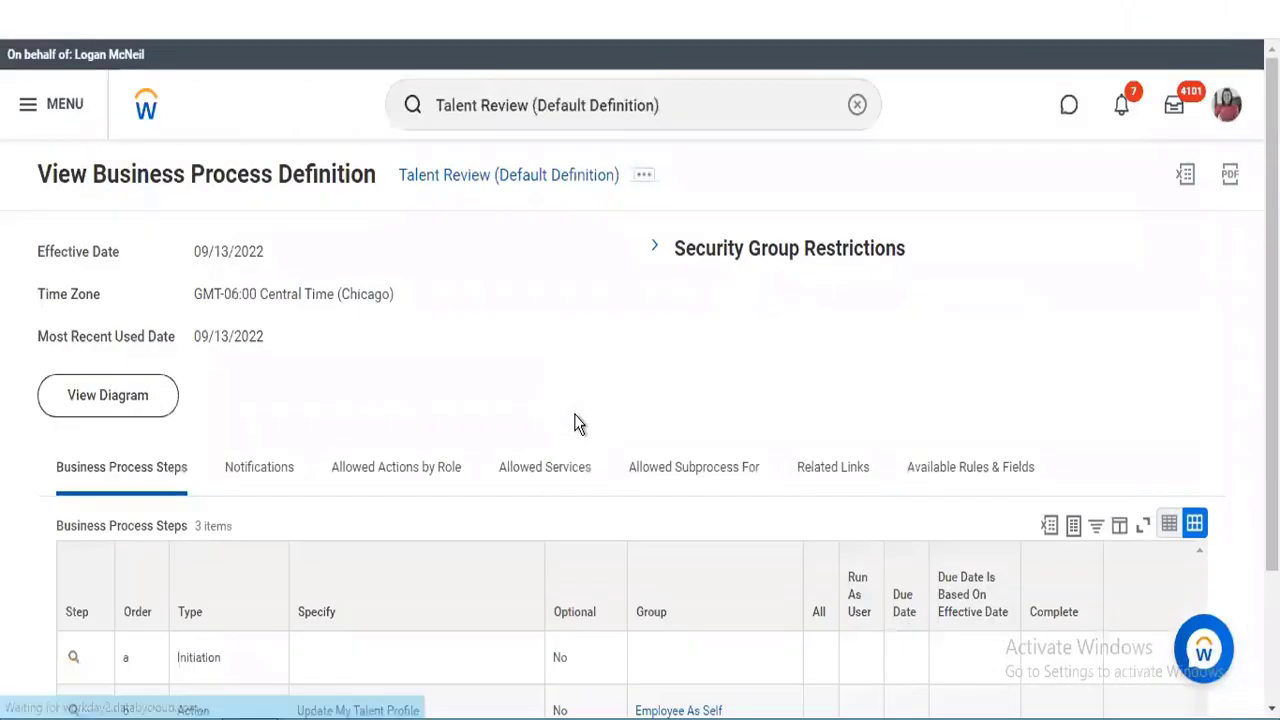
{"action": "scroll", "coordinate": [619, 582], "scroll_direction": "down", "scroll_amount": 3}
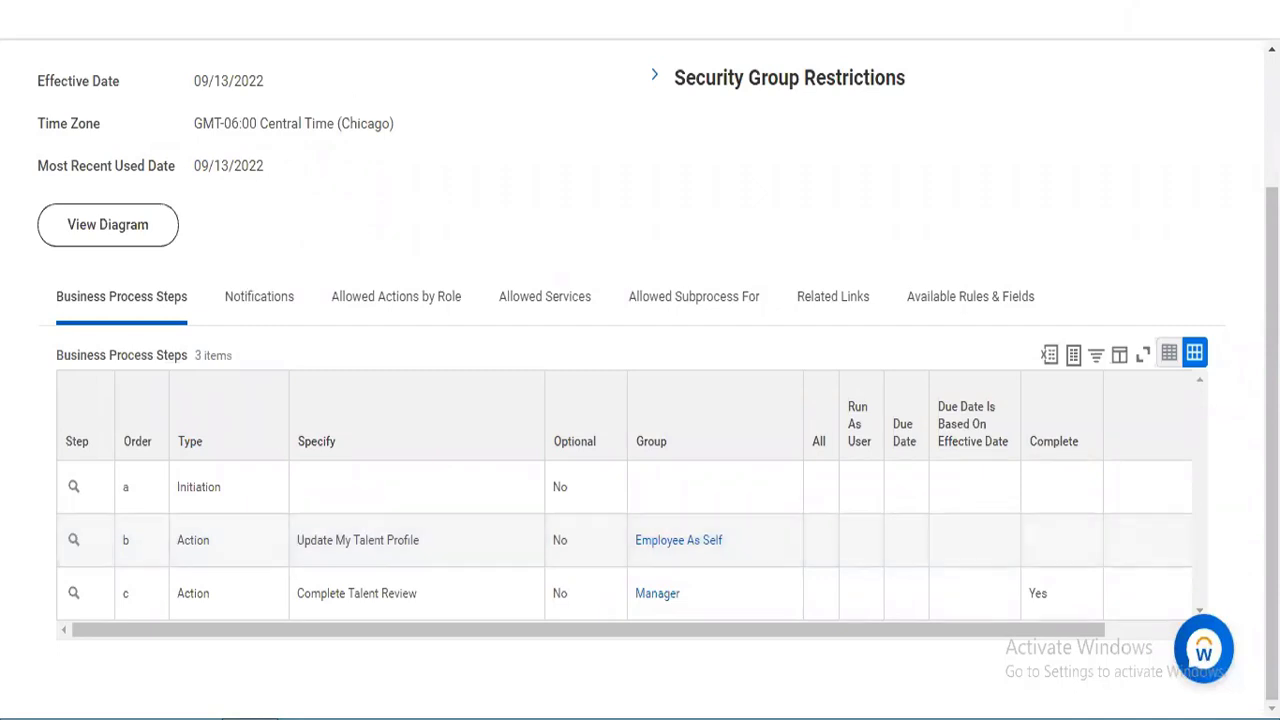
- In the other Workday session, open the inbox, check the Archive, and return to pending Actions
{"action": "left_click", "coordinate": [700, 2]}
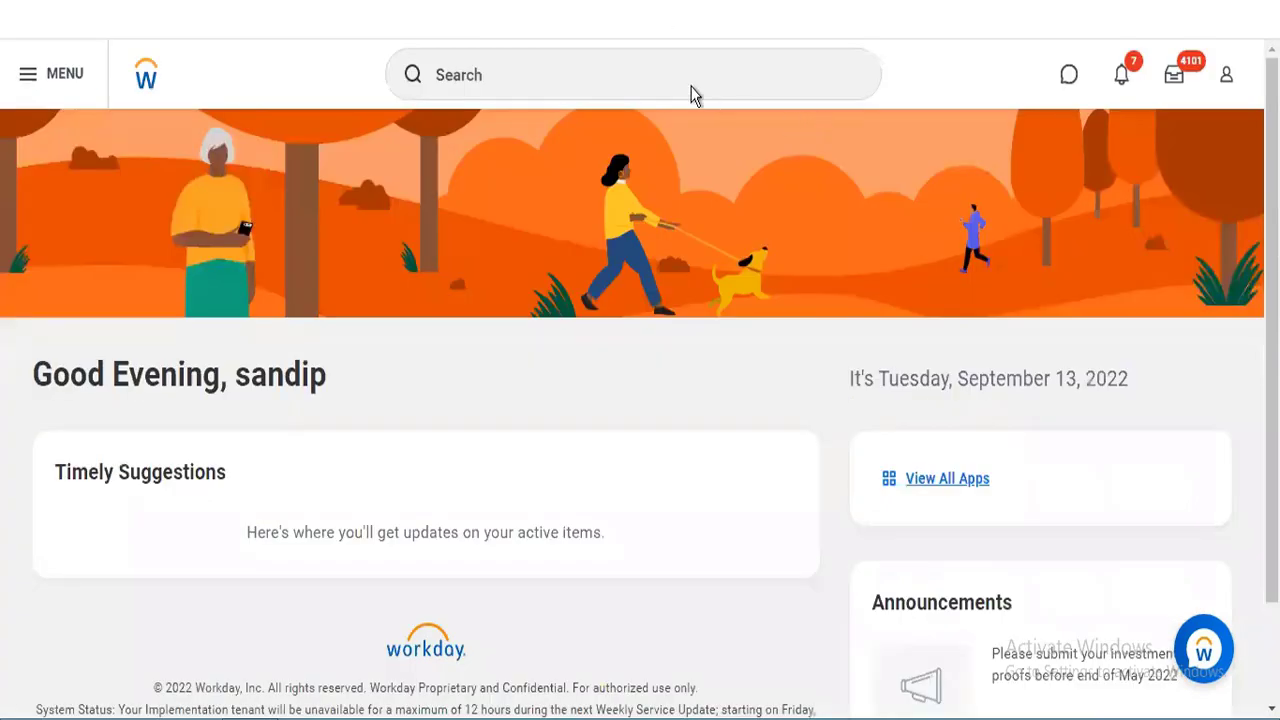
{"action": "left_click", "coordinate": [1174, 75]}
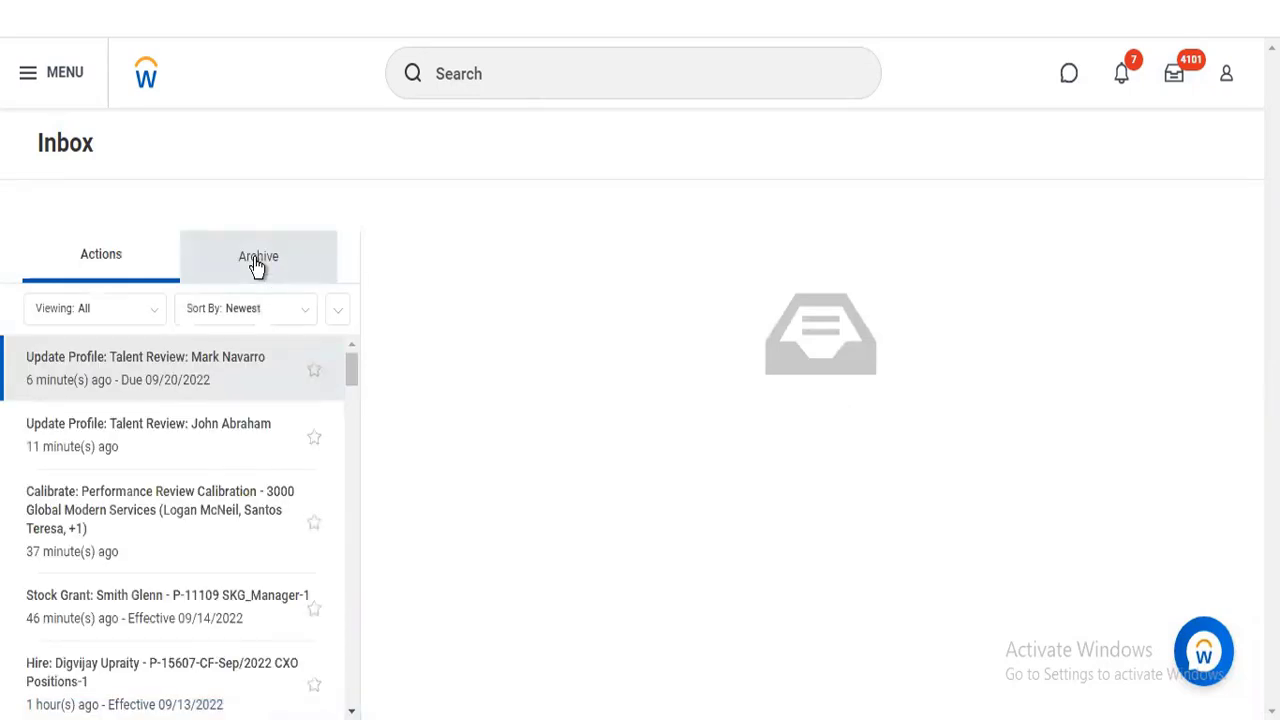
{"action": "left_click", "coordinate": [256, 264]}
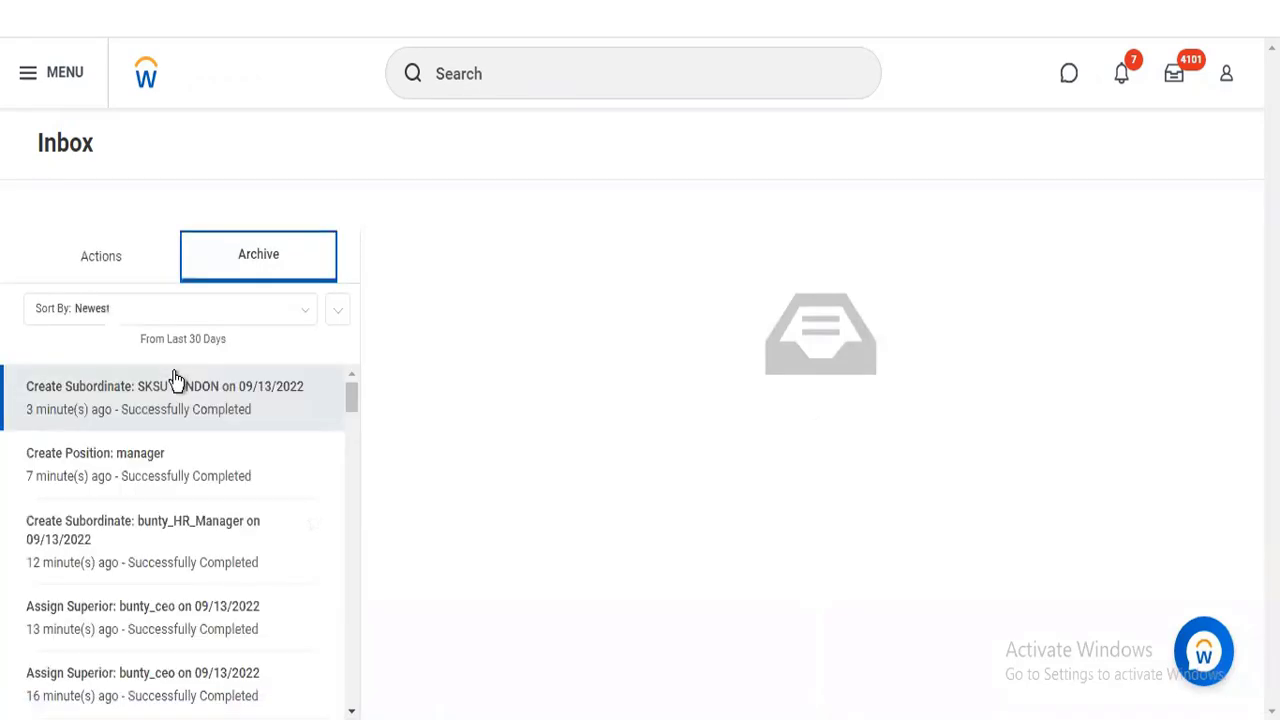
{"action": "left_click", "coordinate": [175, 385]}
{"action": "left_click", "coordinate": [109, 250]}
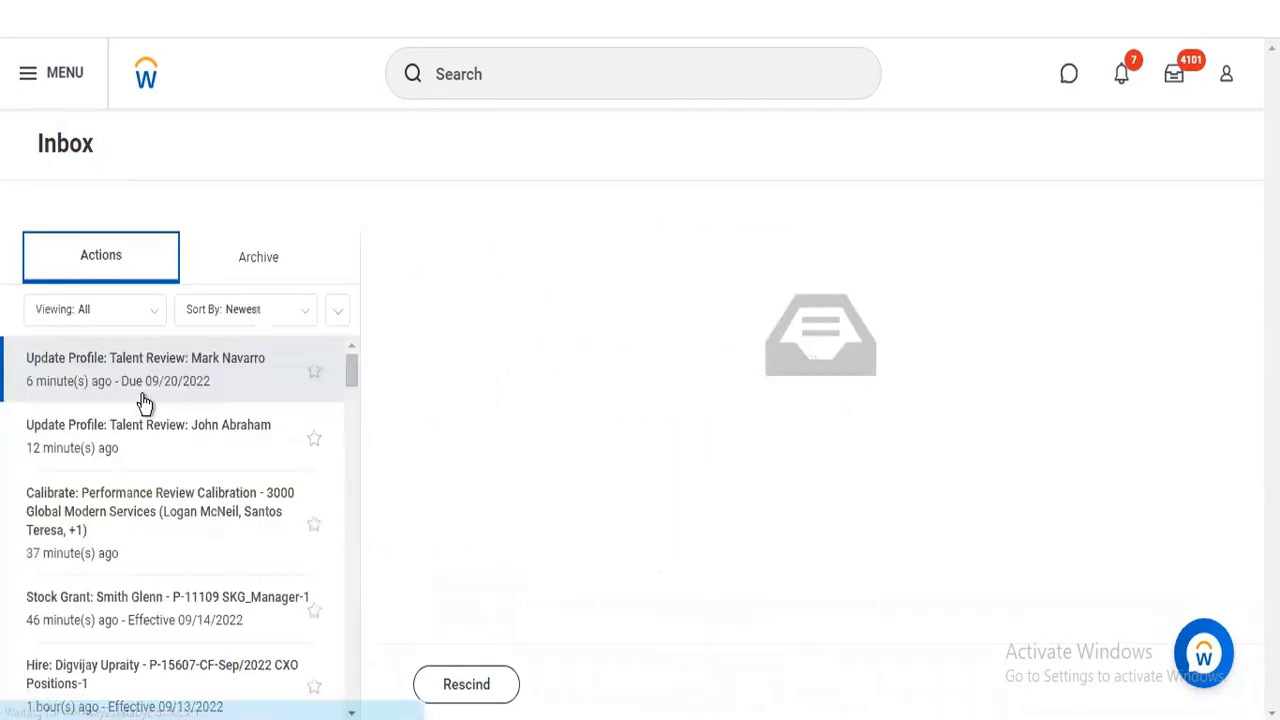
- Review the employee's Update Profile: Talent Review task in the Summary Editor and approve it
{"action": "left_click", "coordinate": [145, 402]}
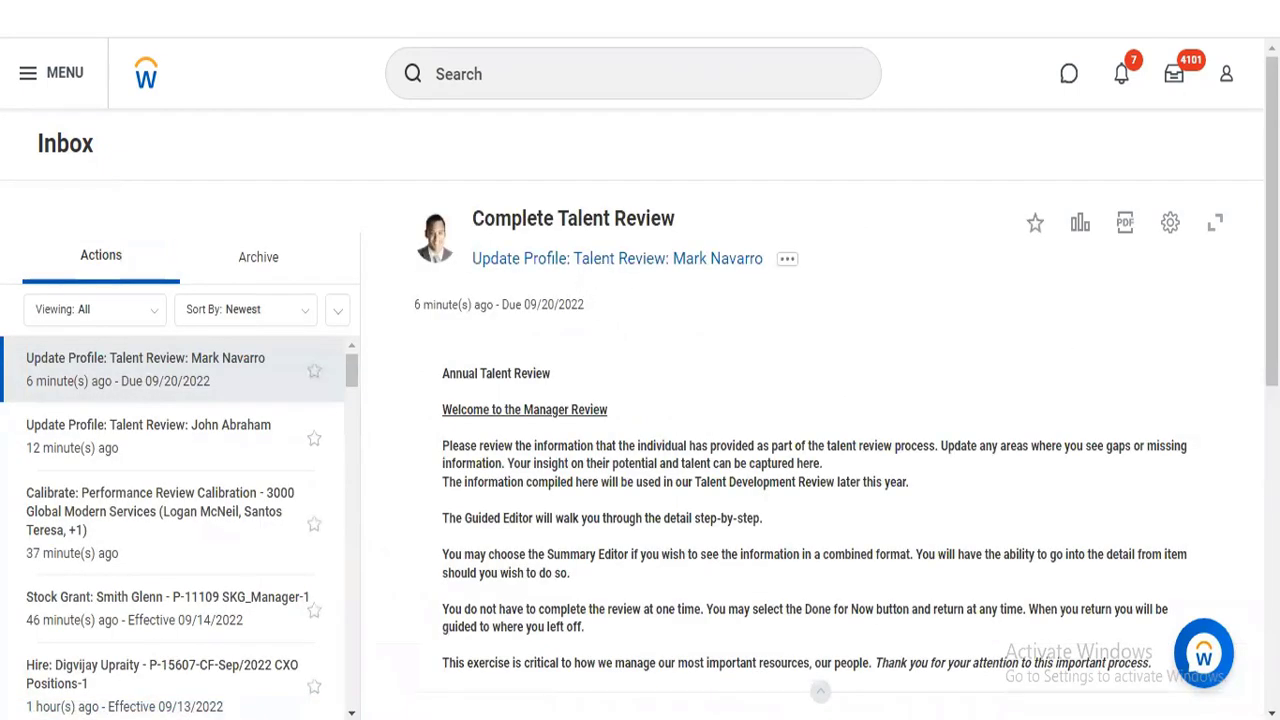
{"action": "left_click", "coordinate": [595, 262]}
{"action": "scroll", "coordinate": [640, 400], "scroll_direction": "down", "scroll_amount": 3}
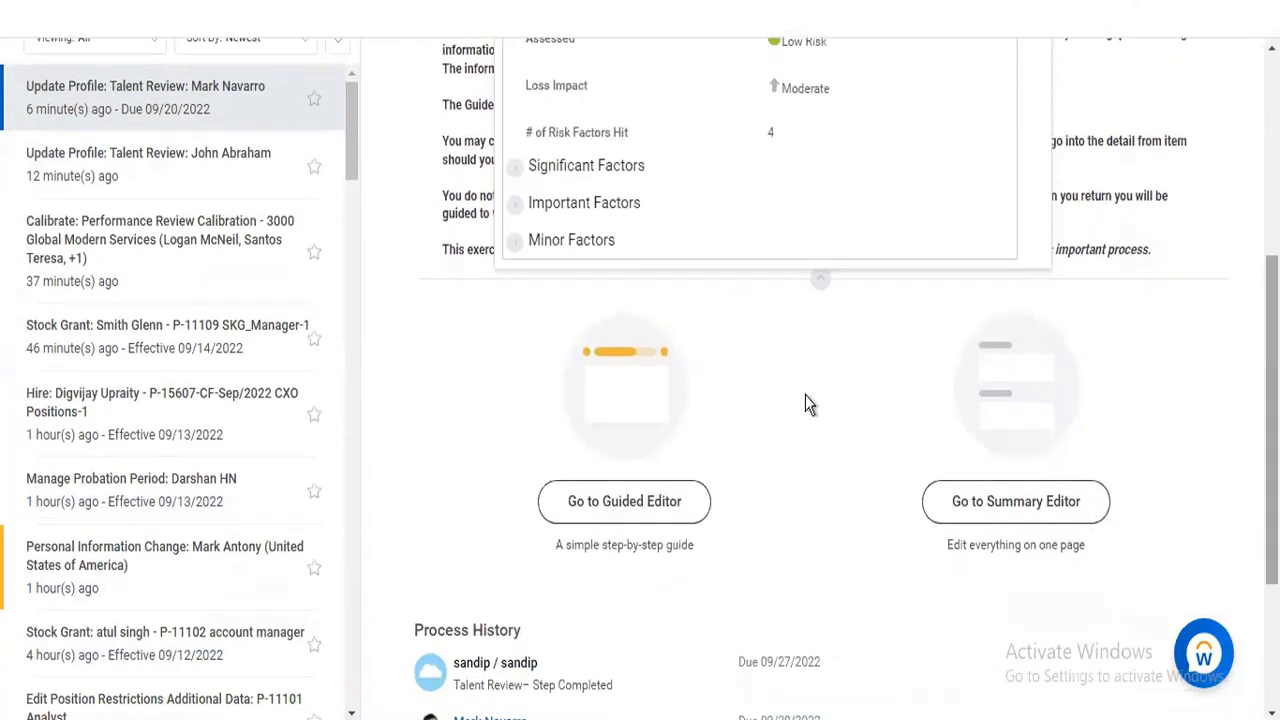
{"action": "left_click", "coordinate": [143, 162]}
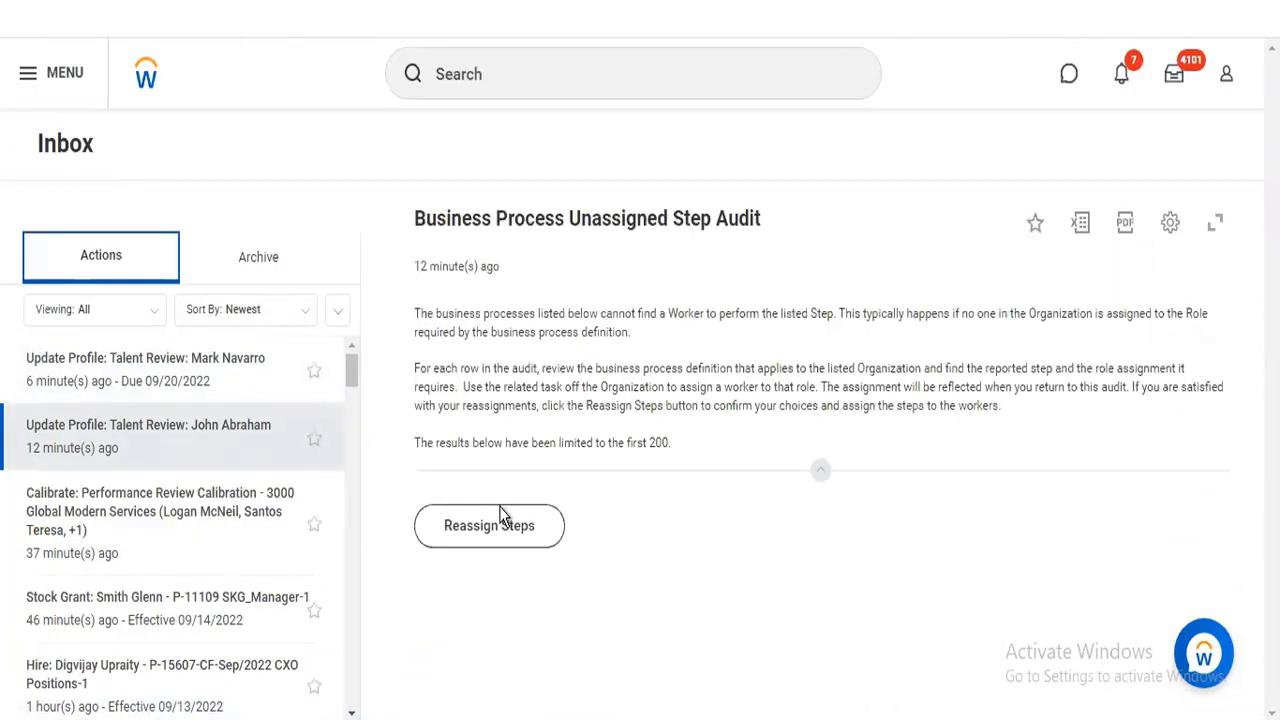
{"action": "left_click", "coordinate": [115, 370]}
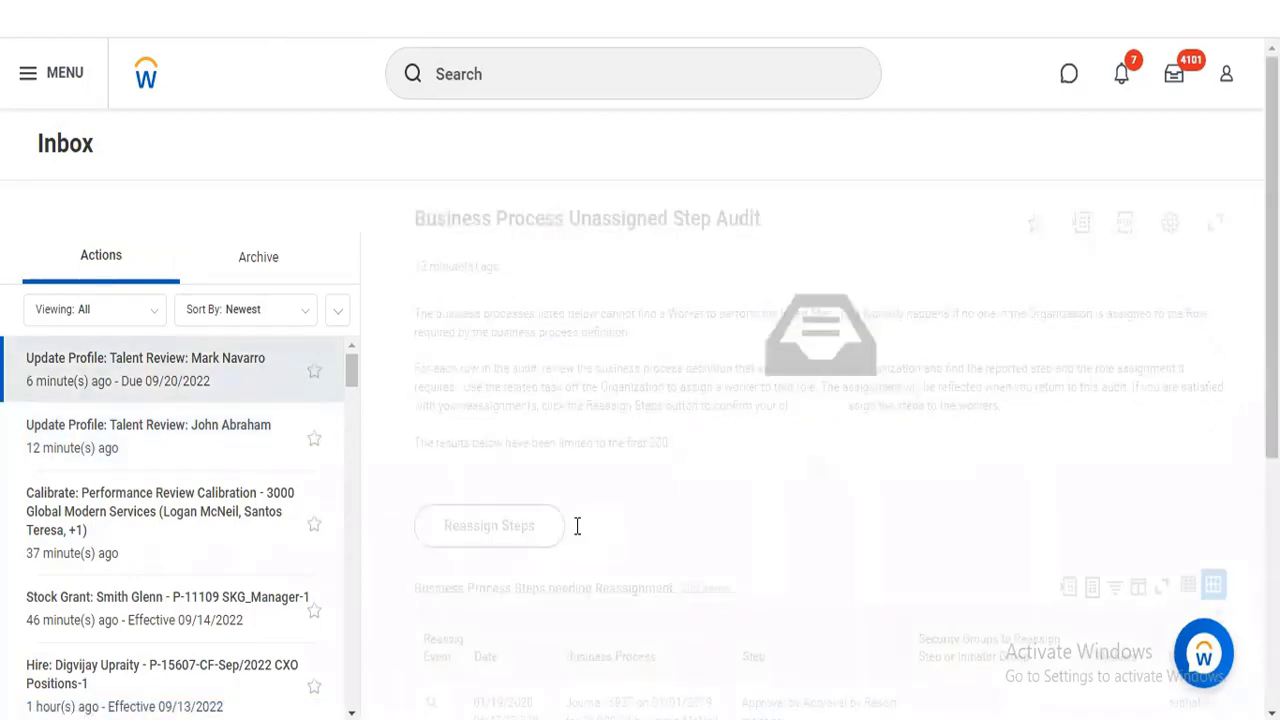
{"action": "scroll", "coordinate": [670, 572], "scroll_direction": "down", "scroll_amount": 5}
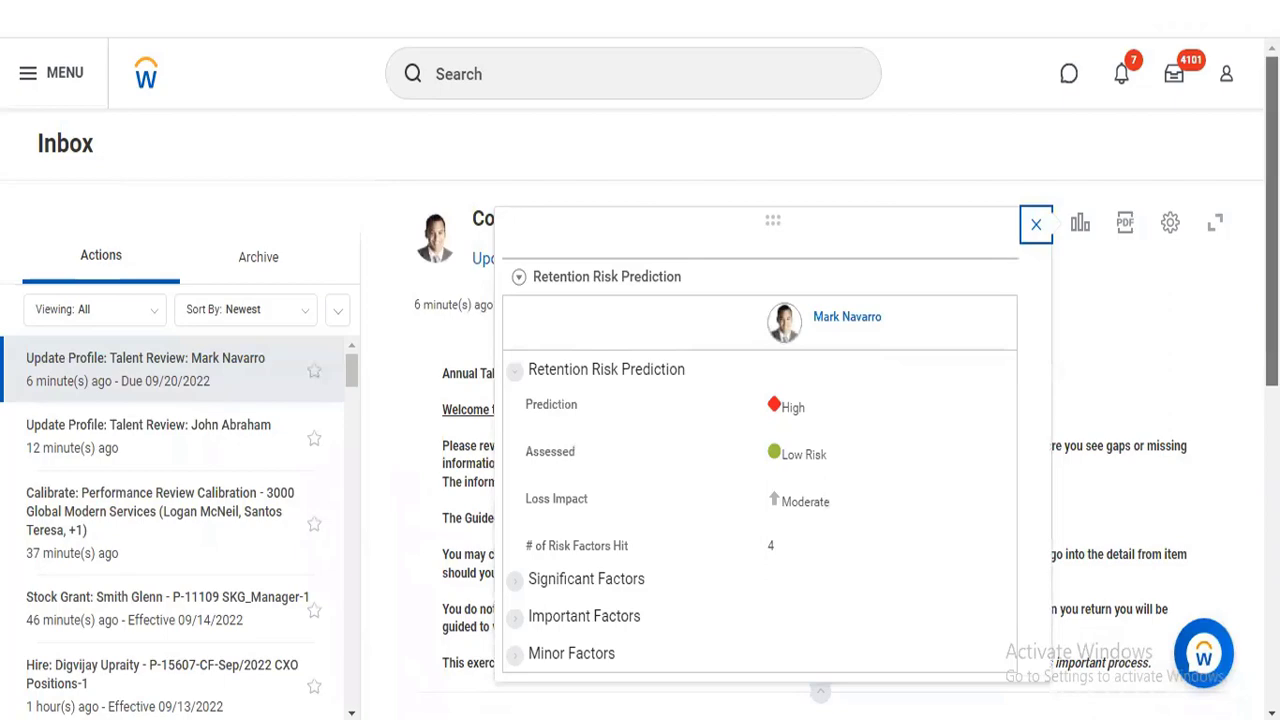
{"action": "scroll", "coordinate": [695, 527], "scroll_direction": "down", "scroll_amount": 4}
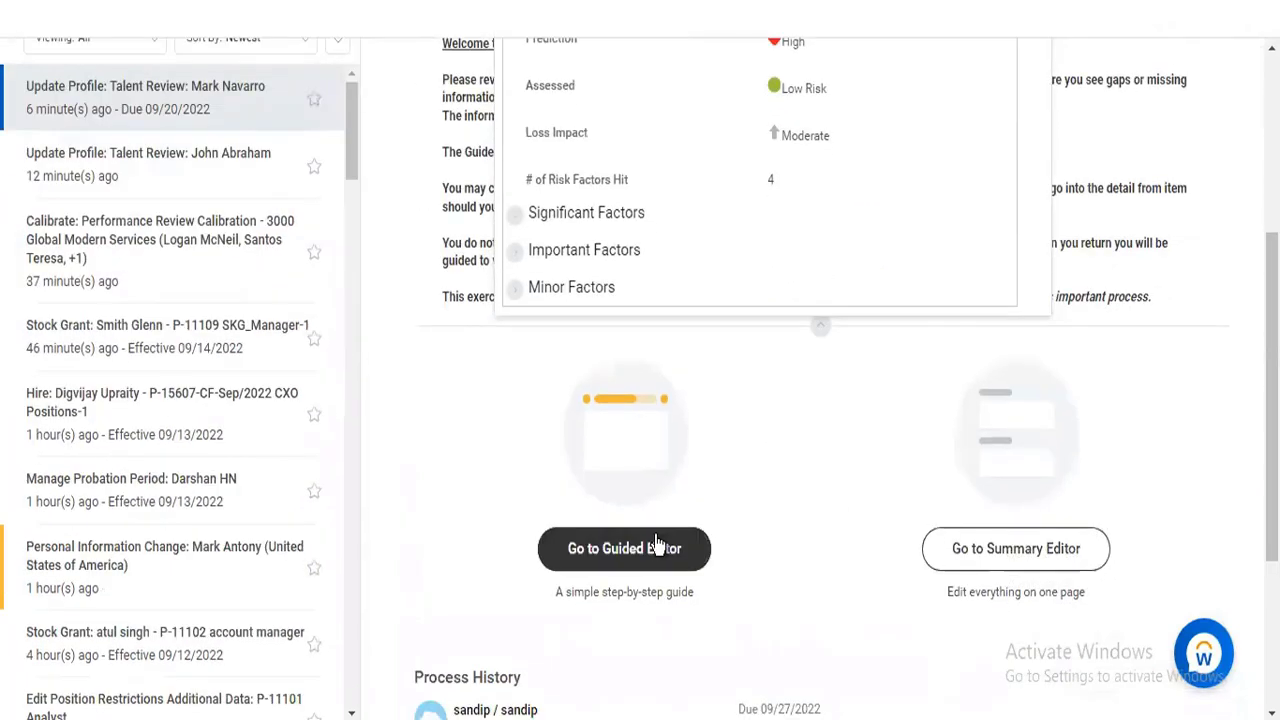
{"action": "left_click", "coordinate": [1000, 552]}
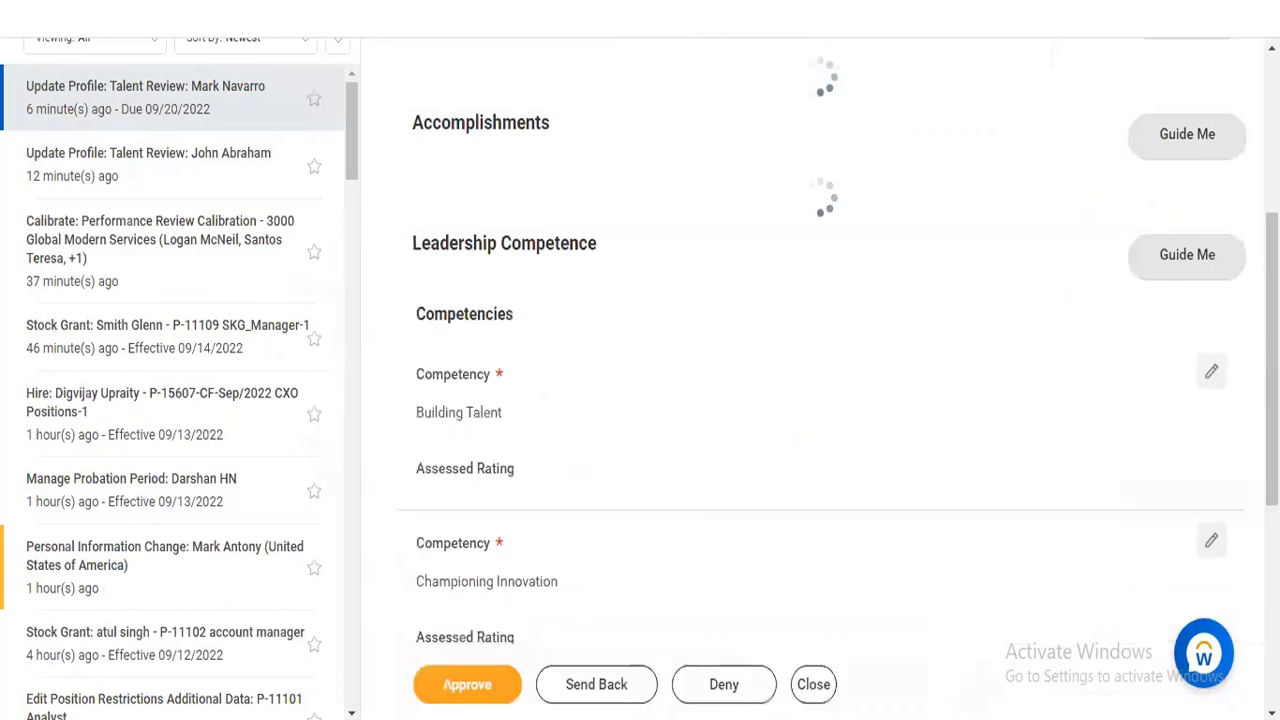
{"action": "left_click", "coordinate": [470, 686]}
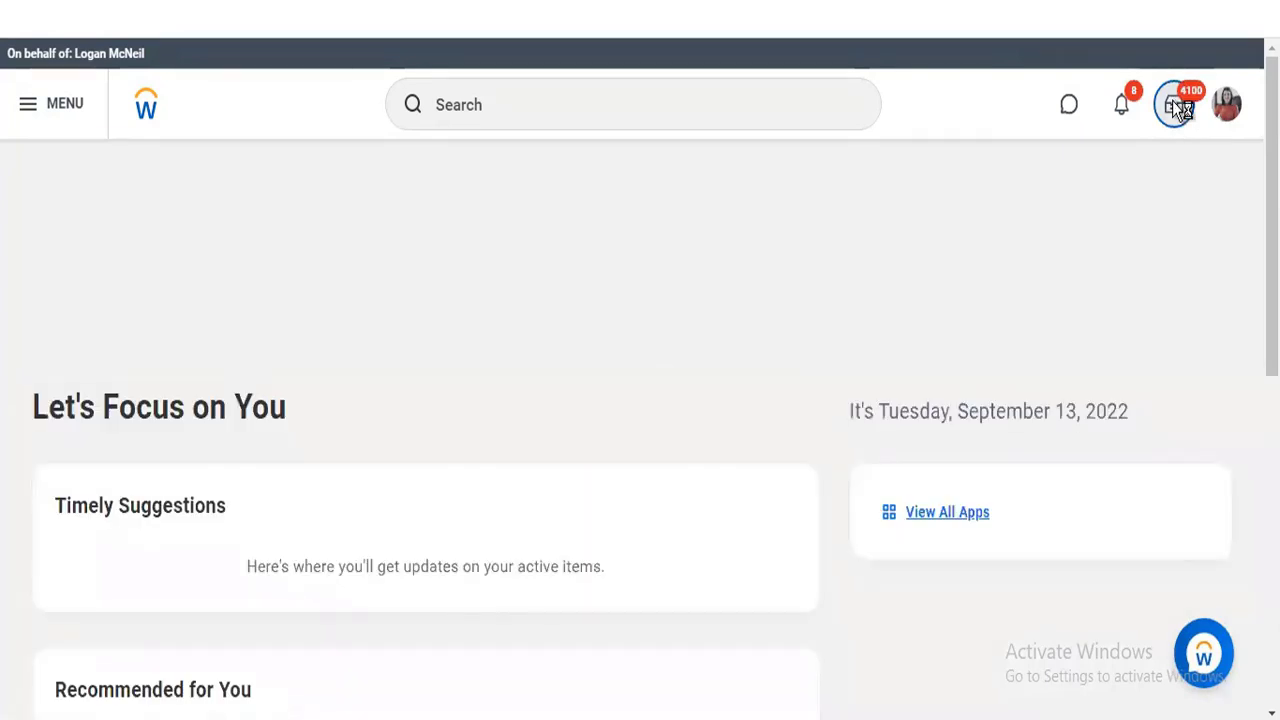
- Open the employee's archived Update Profile: Talent Review event, marked Successfully Completed, due 09/27/2022
{"action": "left_click", "coordinate": [1174, 104]}
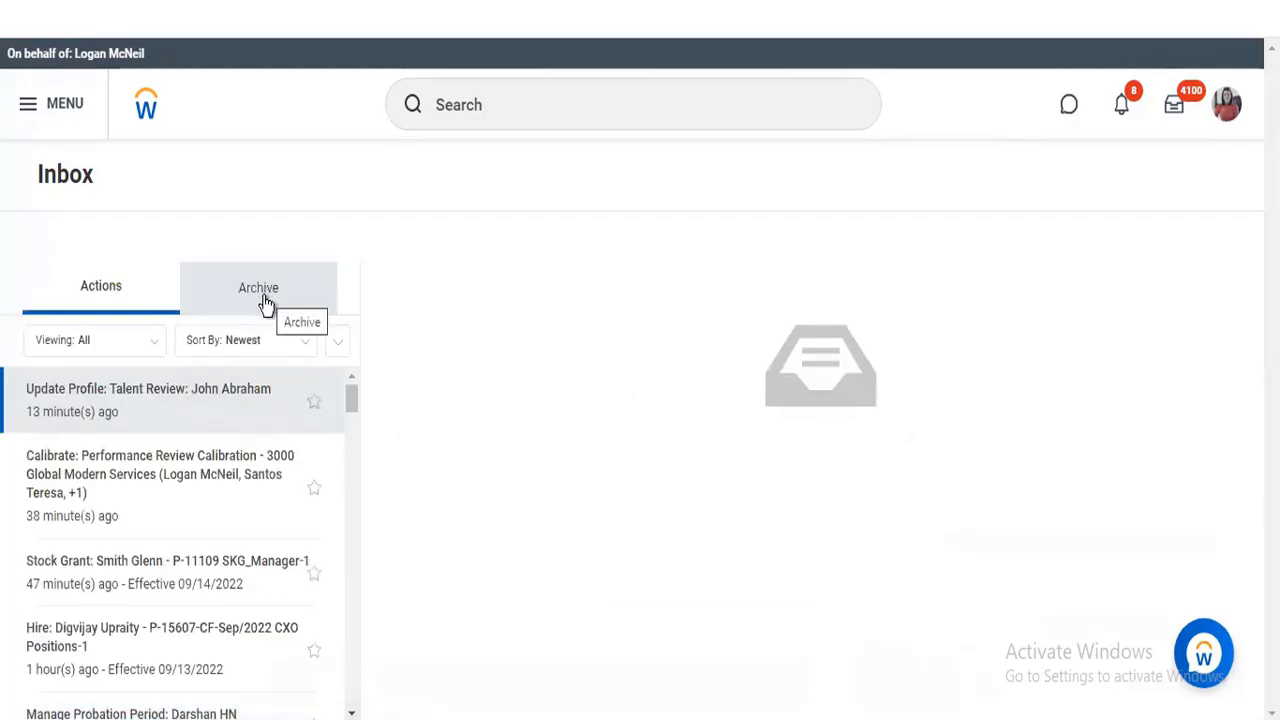
{"action": "left_click", "coordinate": [263, 298]}
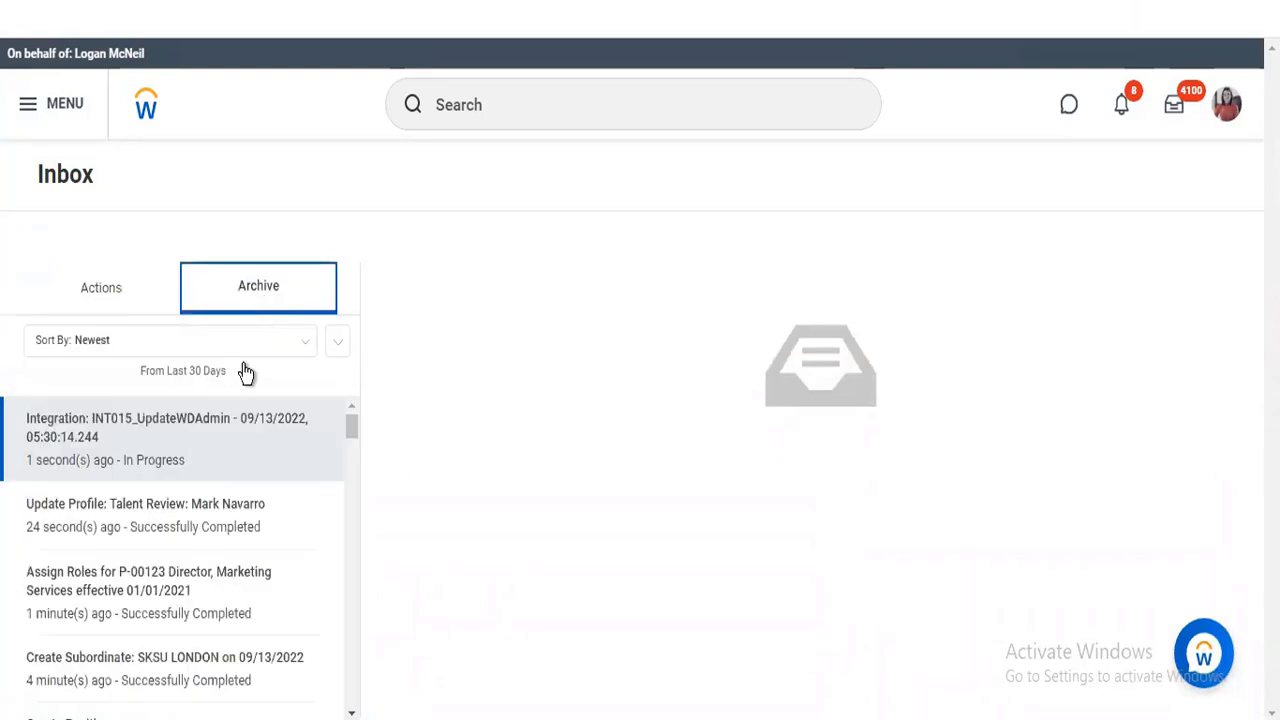
{"action": "left_click", "coordinate": [200, 545]}
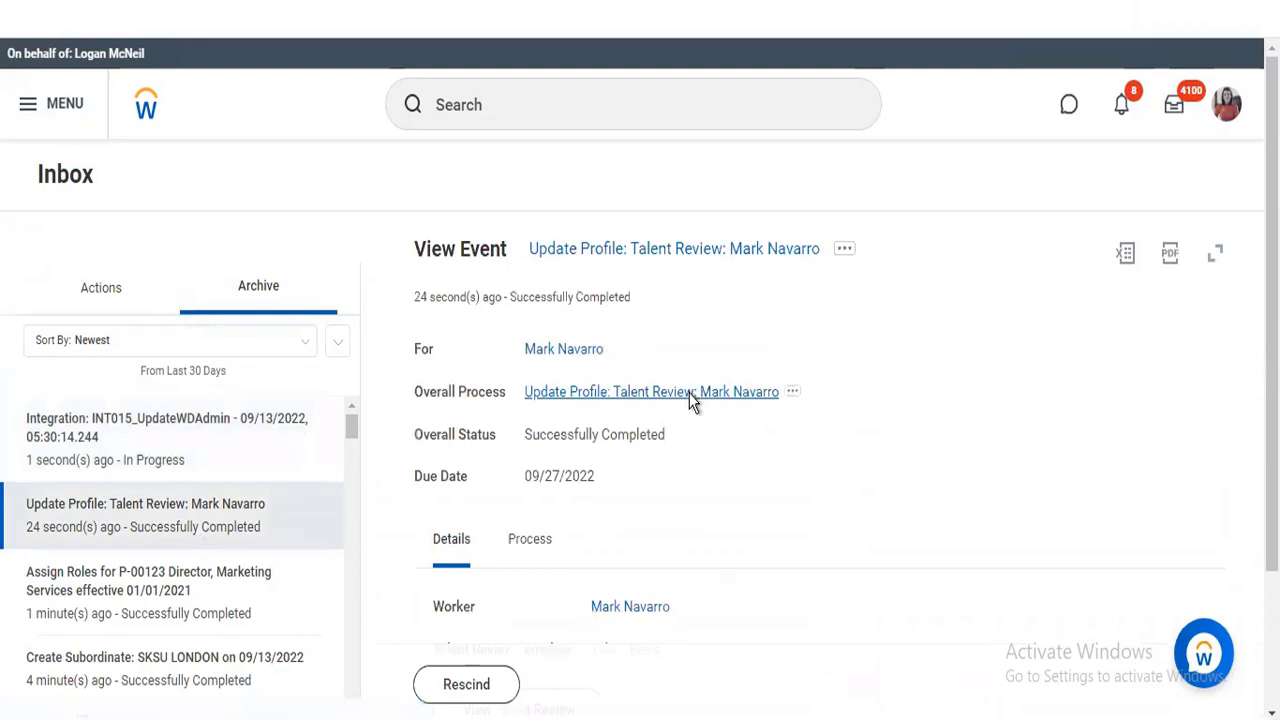
- Show the event's Process history and related actions for the Update My Talent Profile and Complete Talent Review steps
{"action": "left_click", "coordinate": [690, 394]}
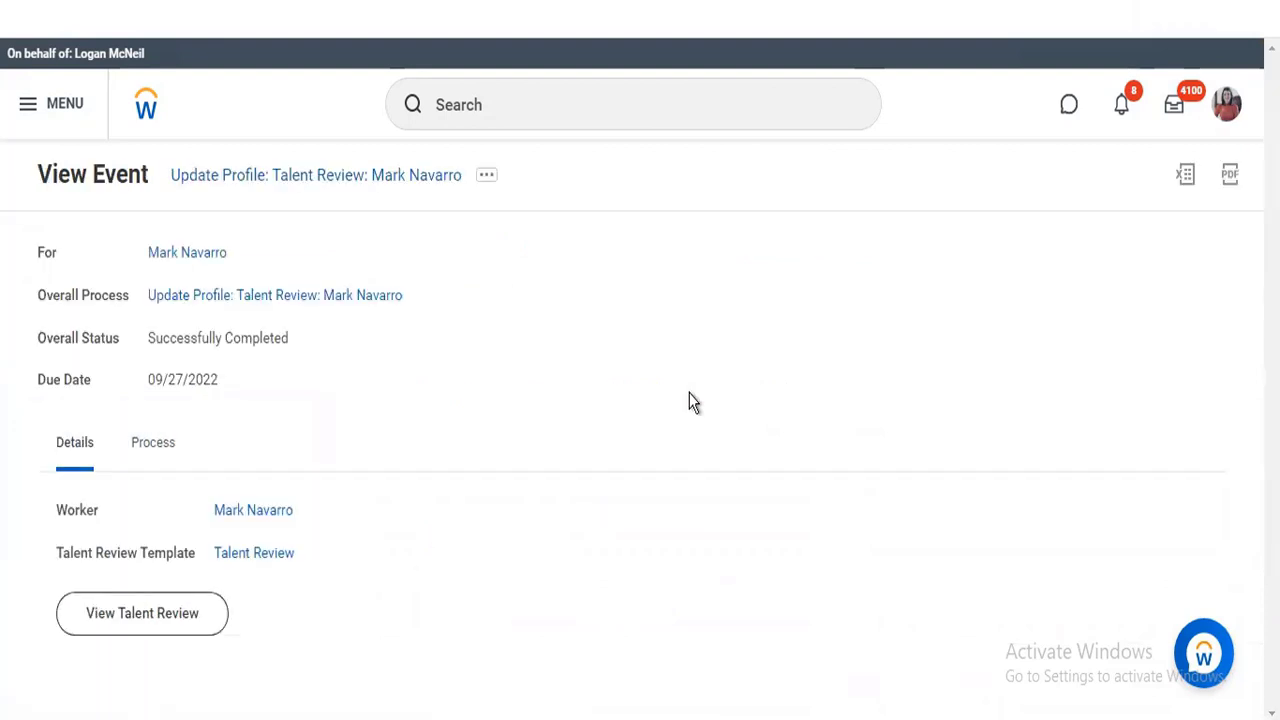
{"action": "left_click", "coordinate": [152, 445]}
{"action": "scroll", "coordinate": [686, 357], "scroll_direction": "down", "scroll_amount": 1}
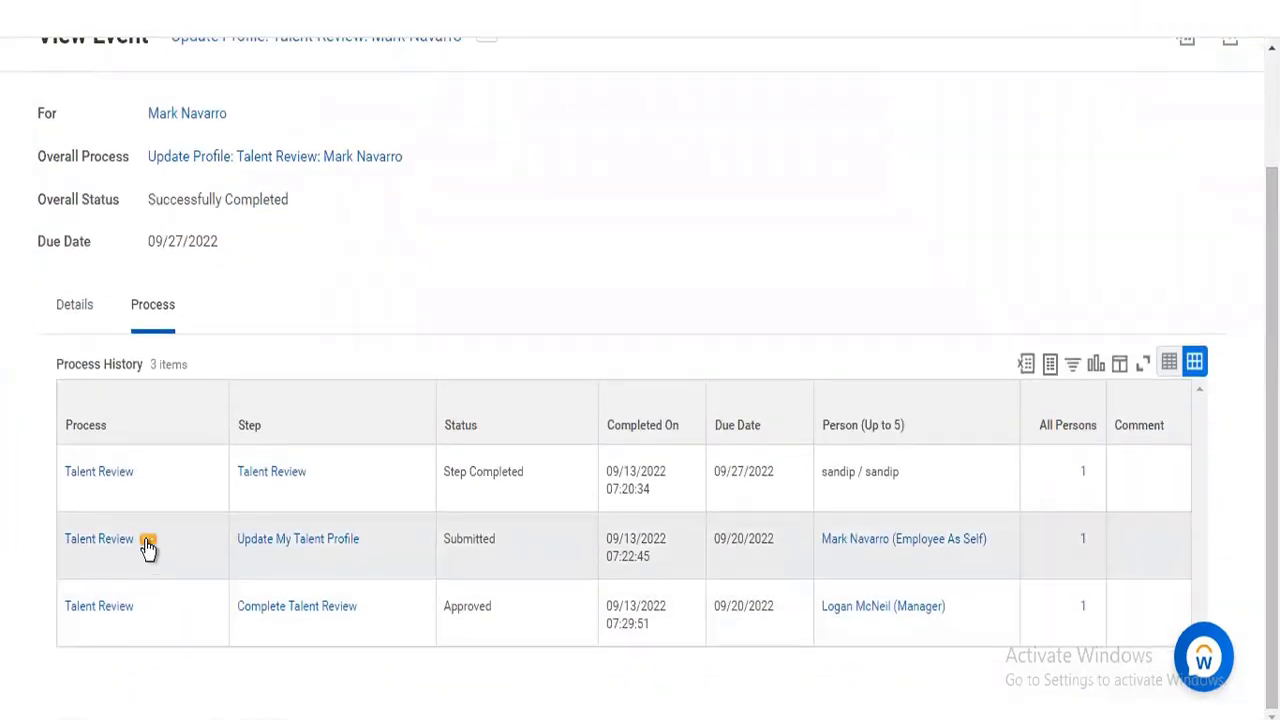
{"action": "left_click", "coordinate": [147, 543]}
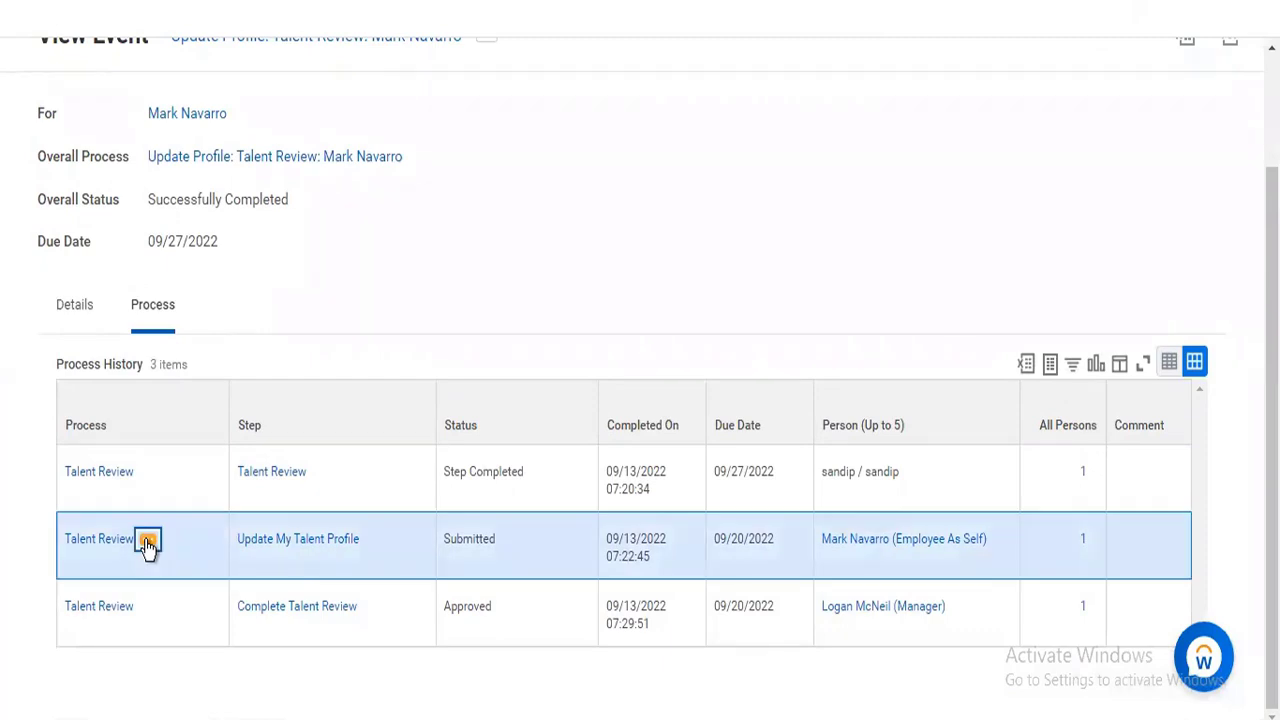
{"action": "mouse_move", "coordinate": [257, 408]}
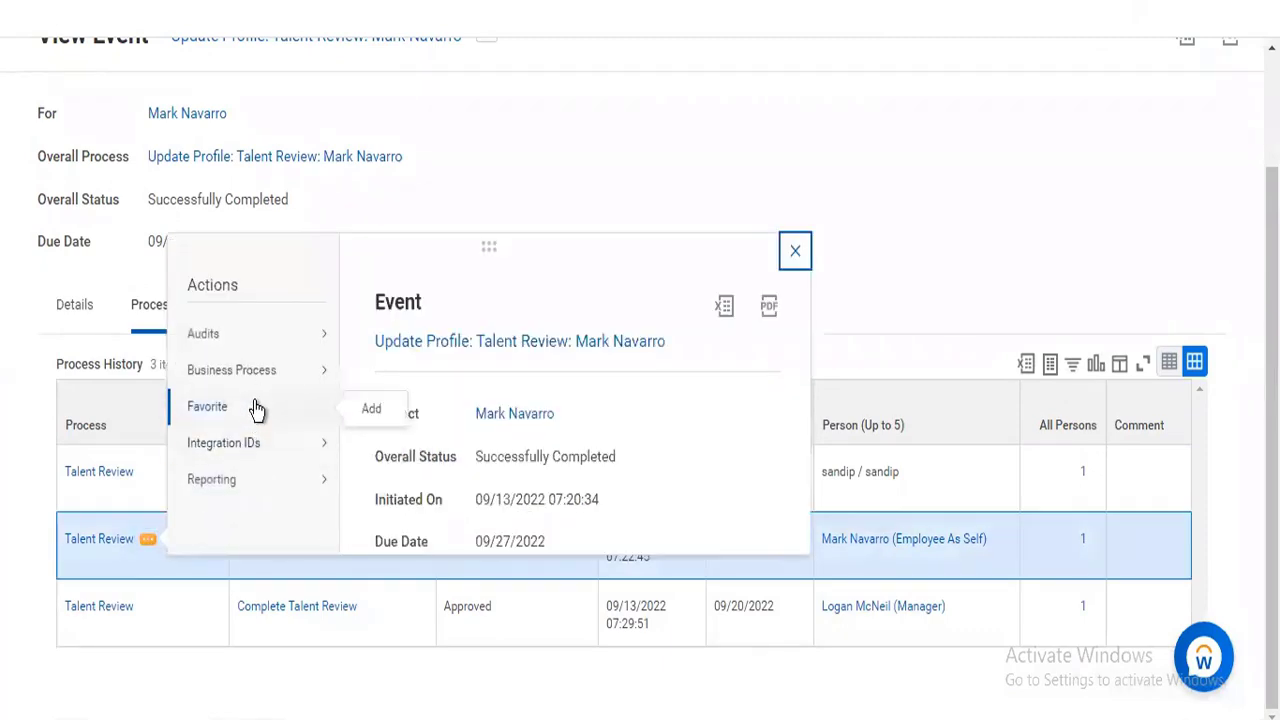
{"action": "mouse_move", "coordinate": [258, 372]}
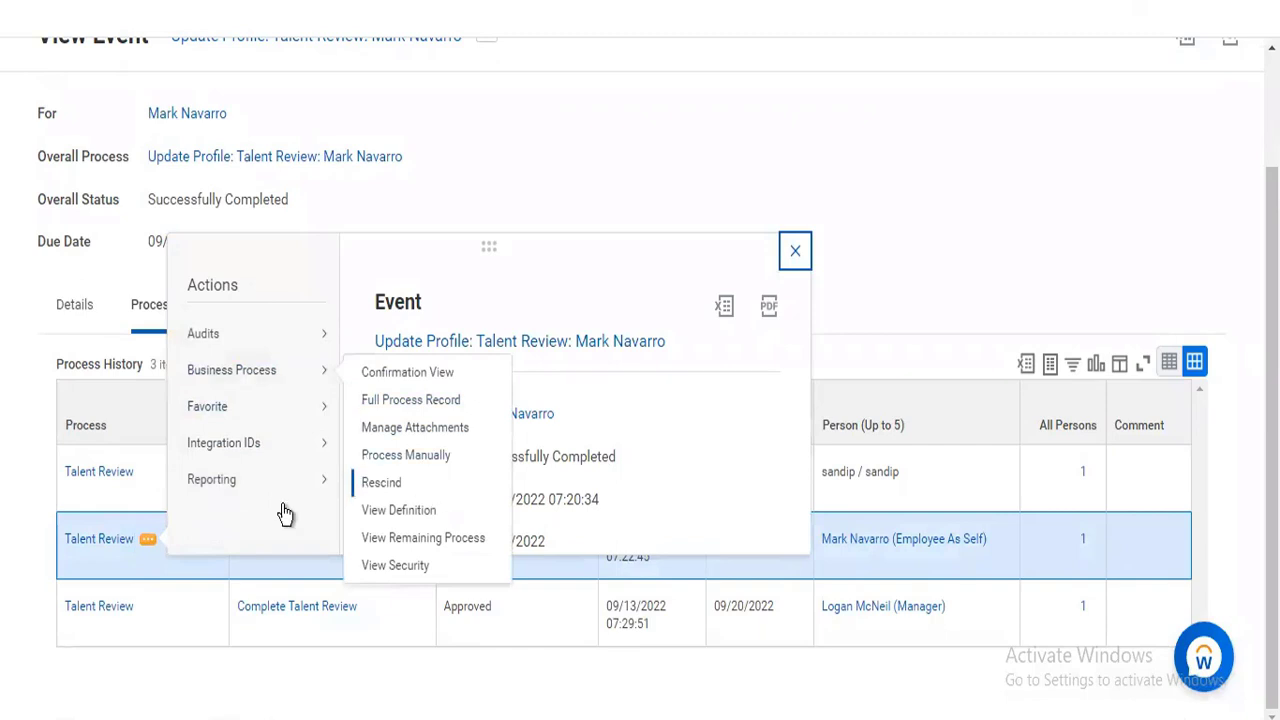
{"action": "mouse_move", "coordinate": [150, 609]}
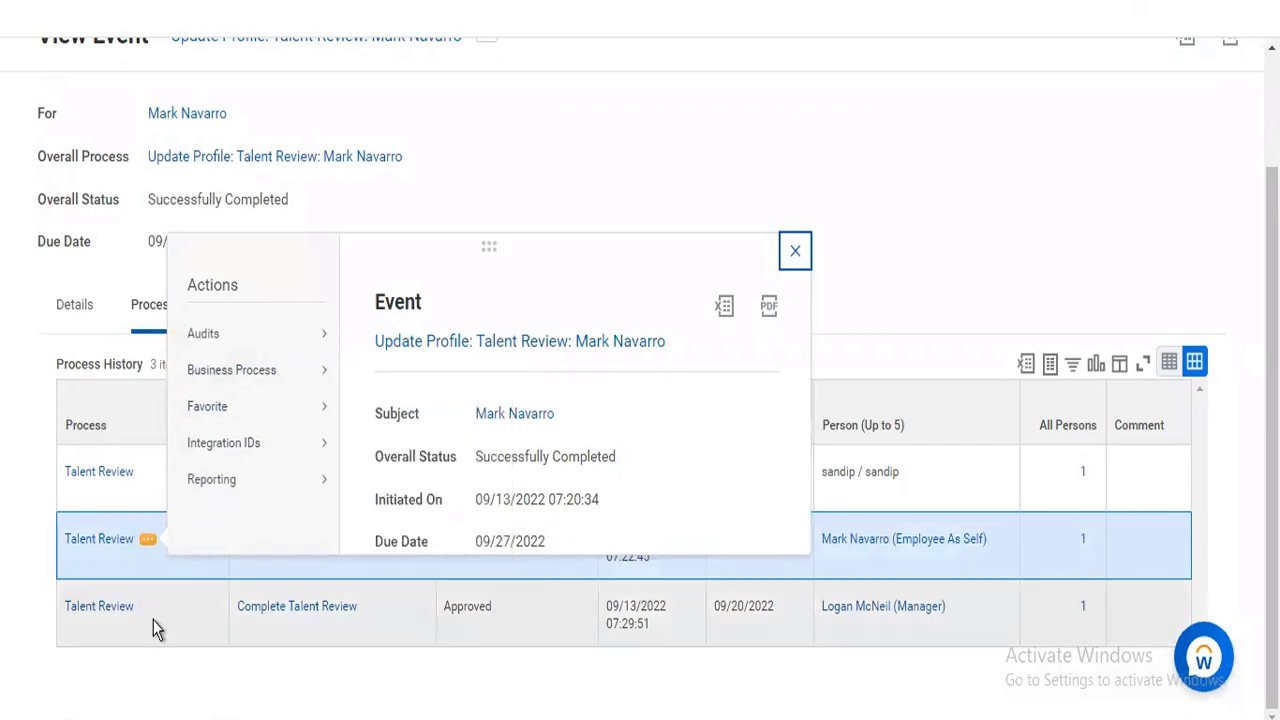
{"action": "left_click", "coordinate": [148, 609]}
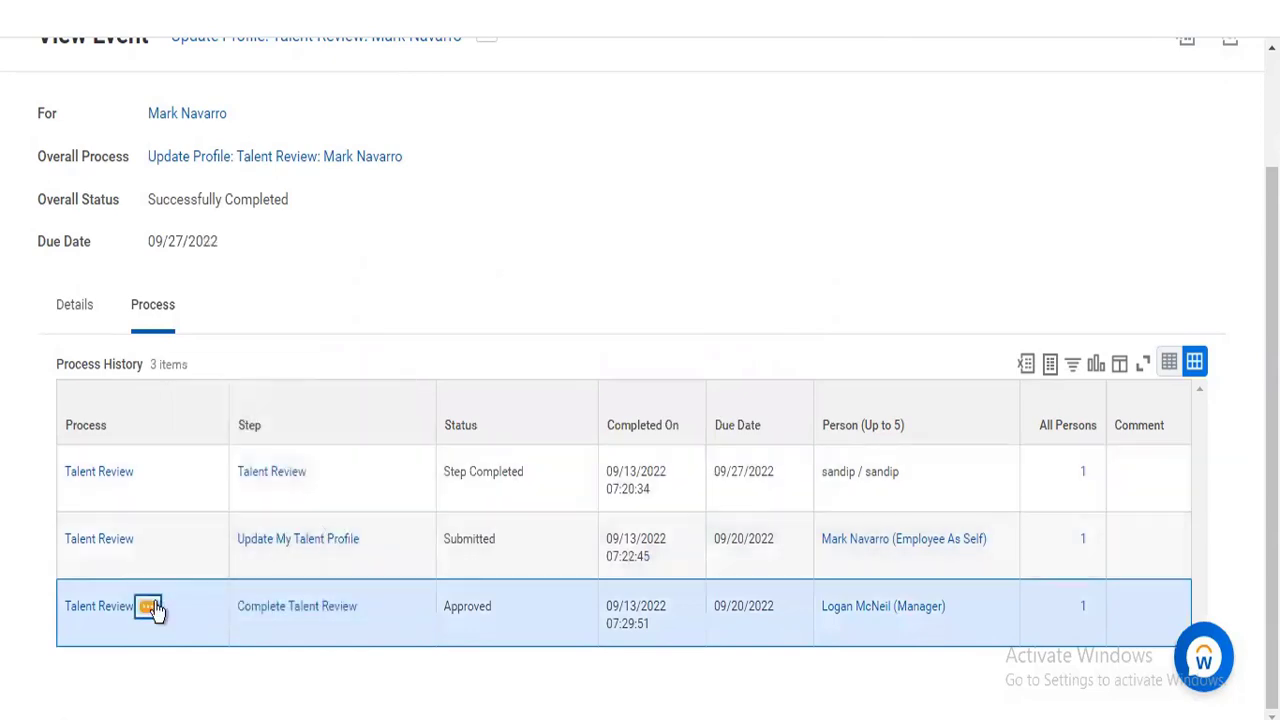
- Show the Business Process actions menu for the Complete Talent Review step
{"action": "left_click", "coordinate": [150, 607]}
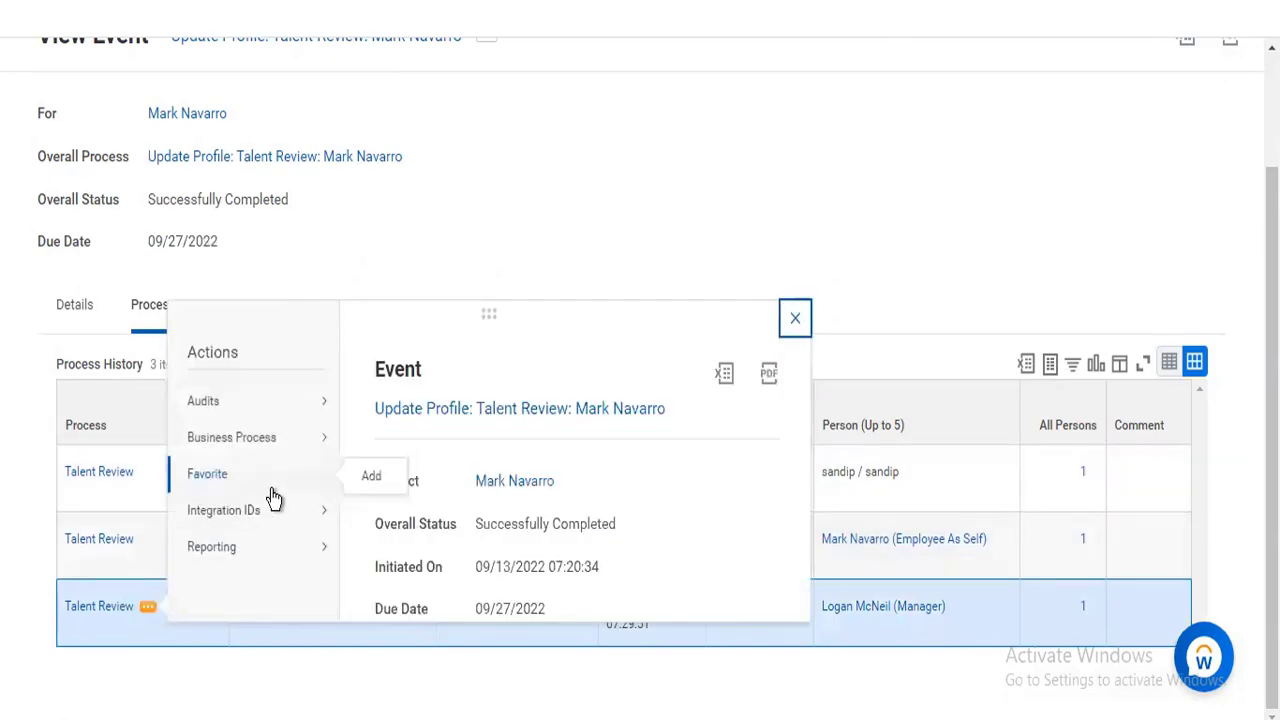
{"action": "mouse_move", "coordinate": [292, 440]}
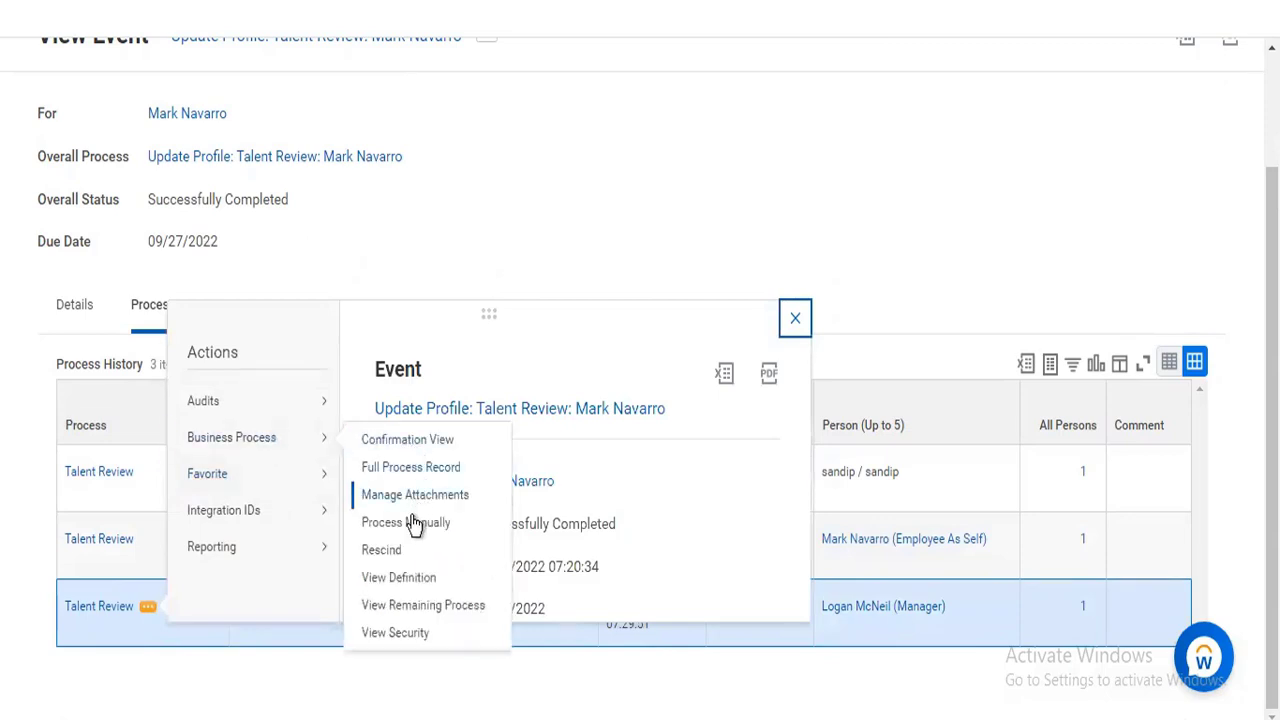